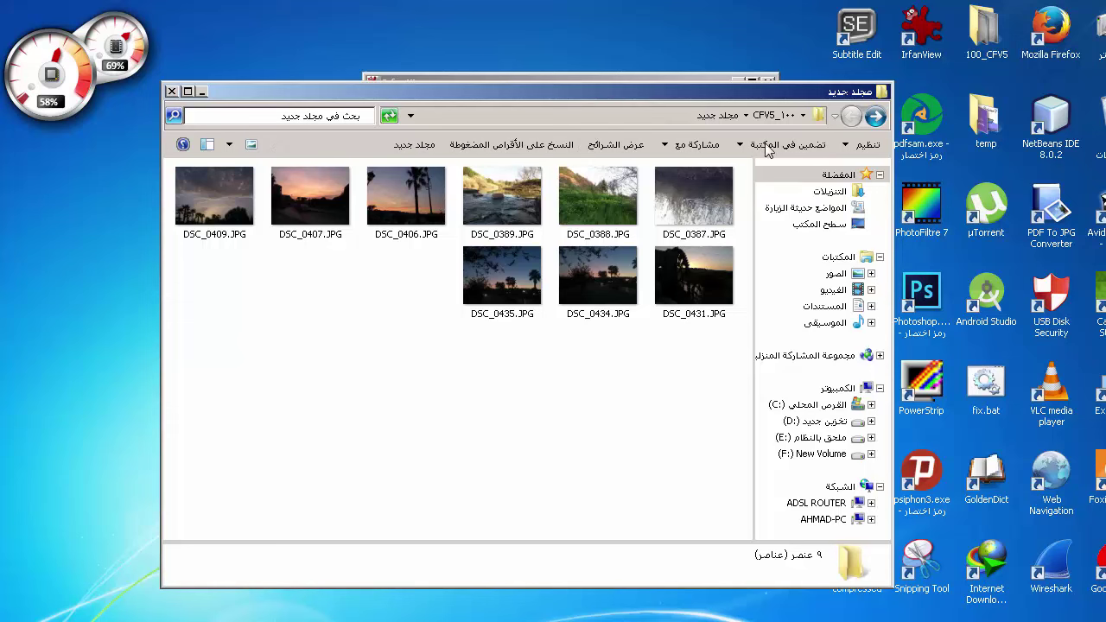
Step: Go up to the parent folder 100_CFV5 and close the folder window
click(765, 116)
click(472, 384)
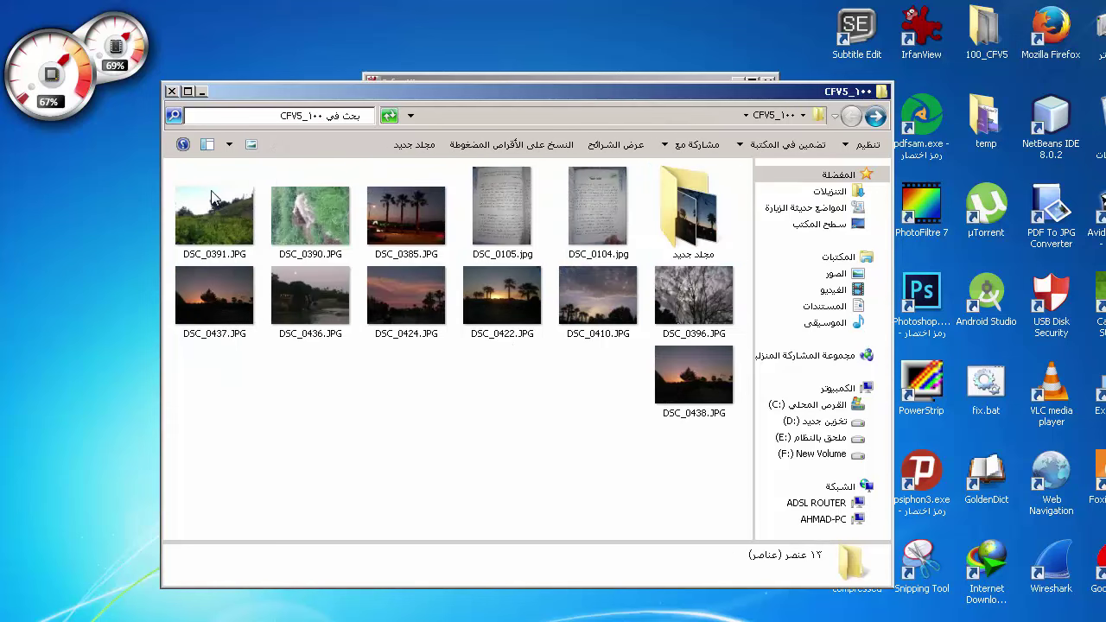
click(171, 90)
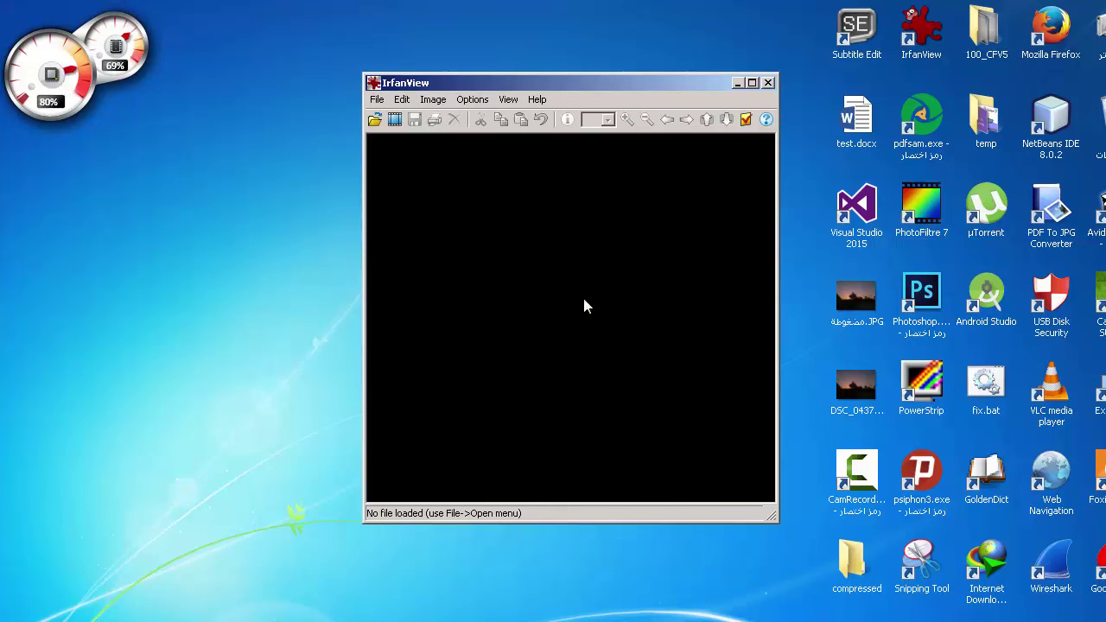
Step: Open DSC_0437.JPG from the desktop in the photo viewer and check its file size in the general properties
double_click(867, 382)
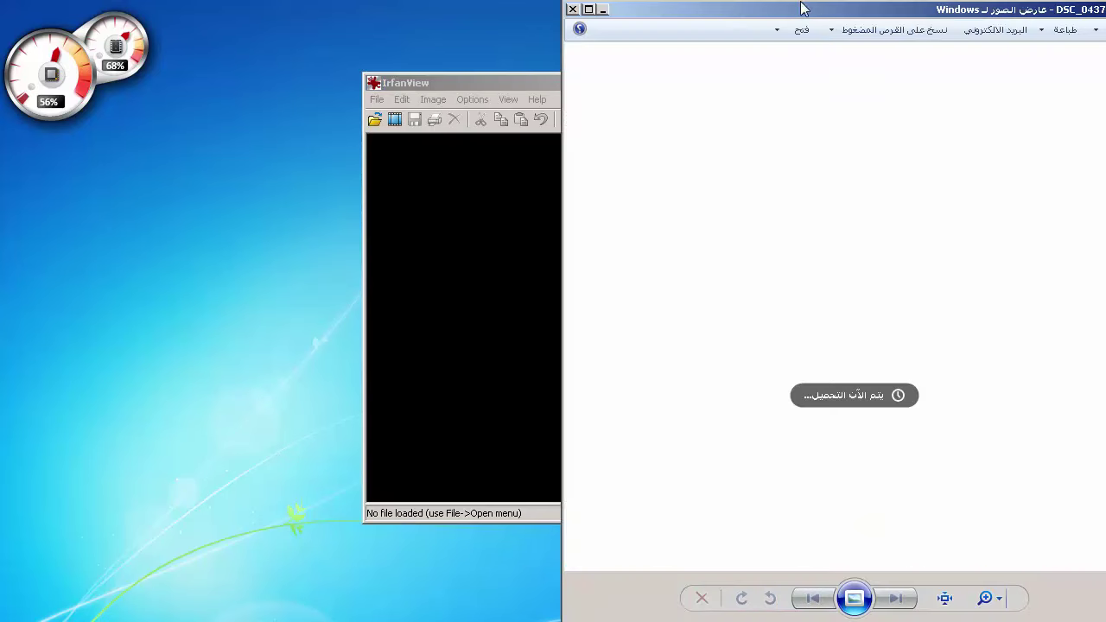
drag(813, 7, 598, 30)
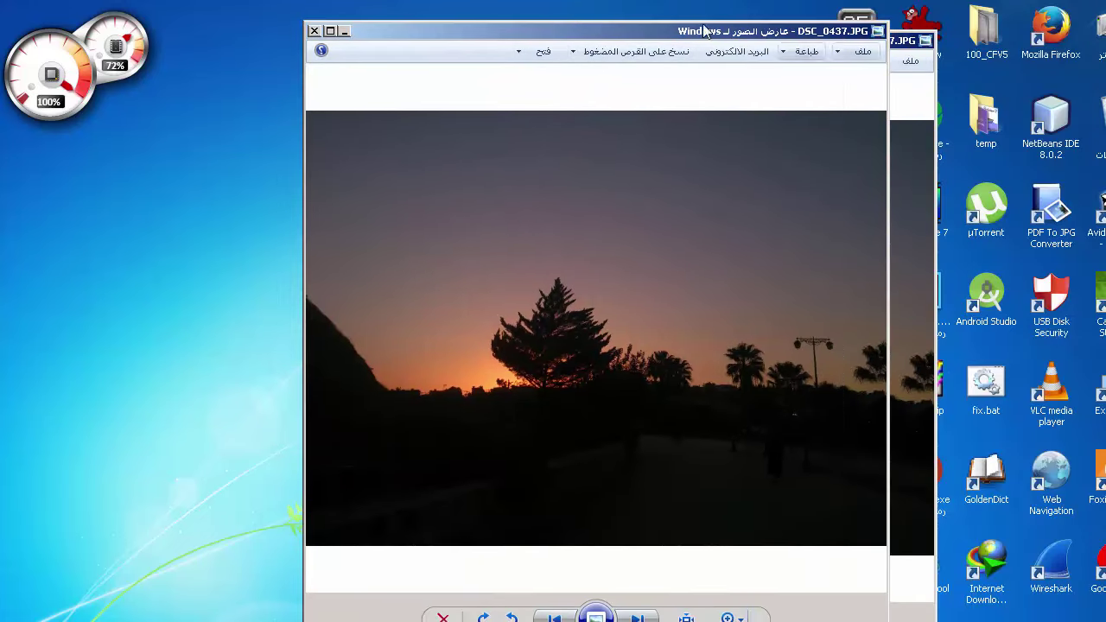
right_click(590, 325)
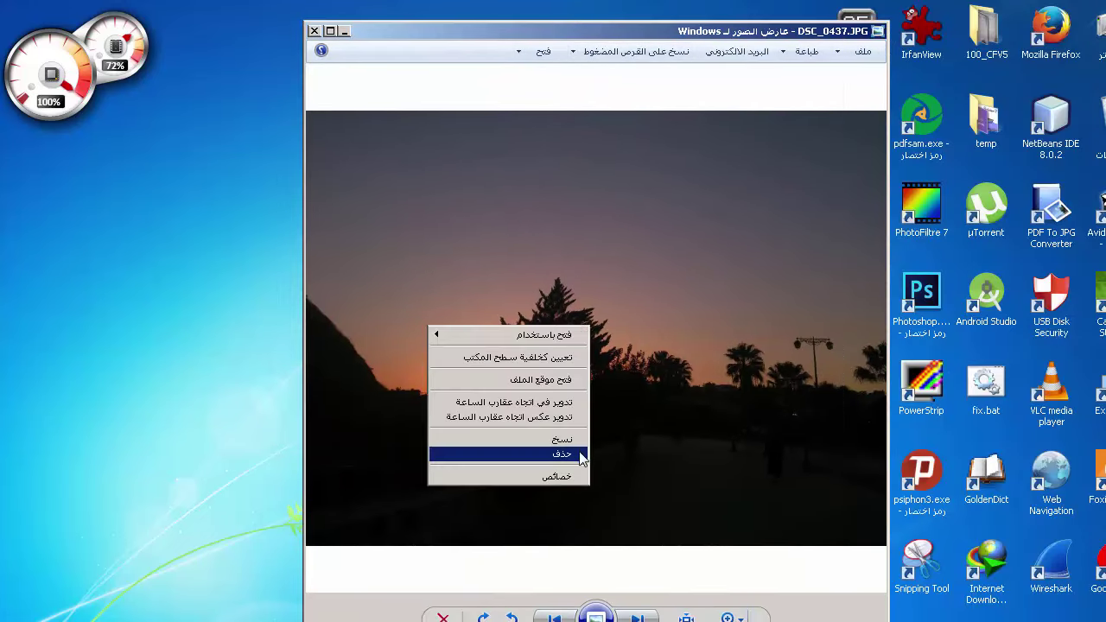
click(575, 478)
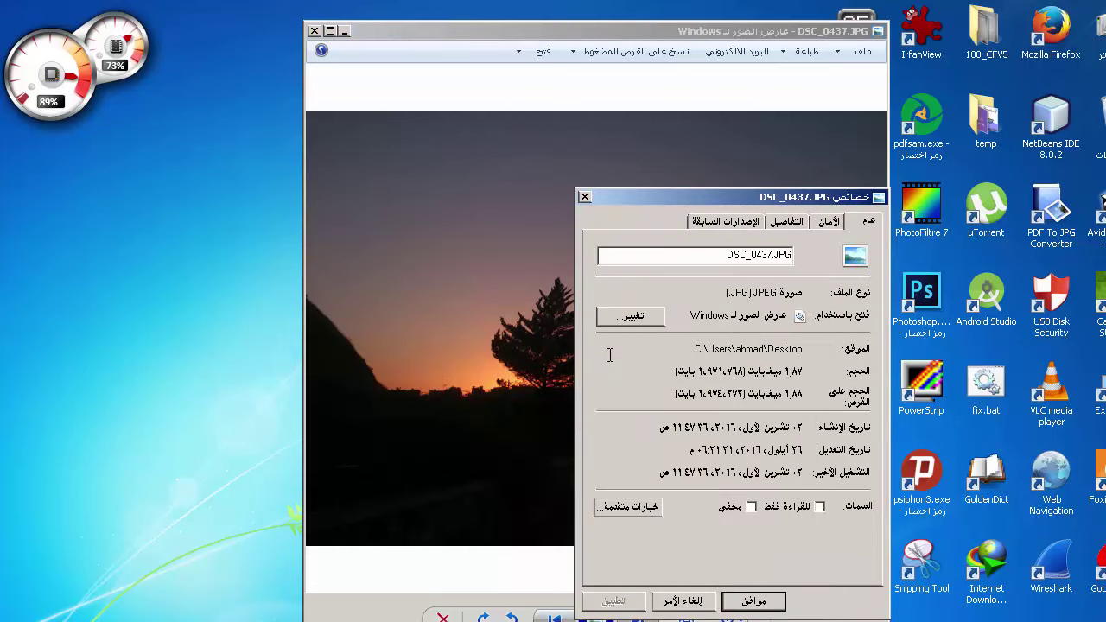
click(585, 197)
Step: Magnify DSC_0437.JPG to inspect its individual pixels, and check its pixel dimensions in the detailed file properties
scroll(527, 314, up, 8)
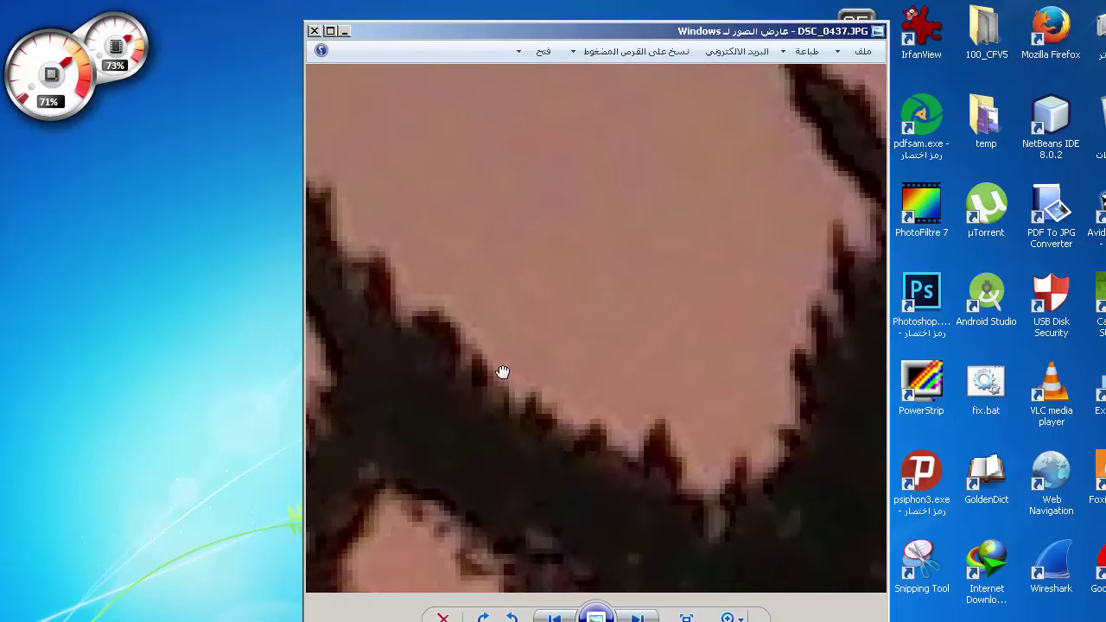
scroll(506, 371, up, 3)
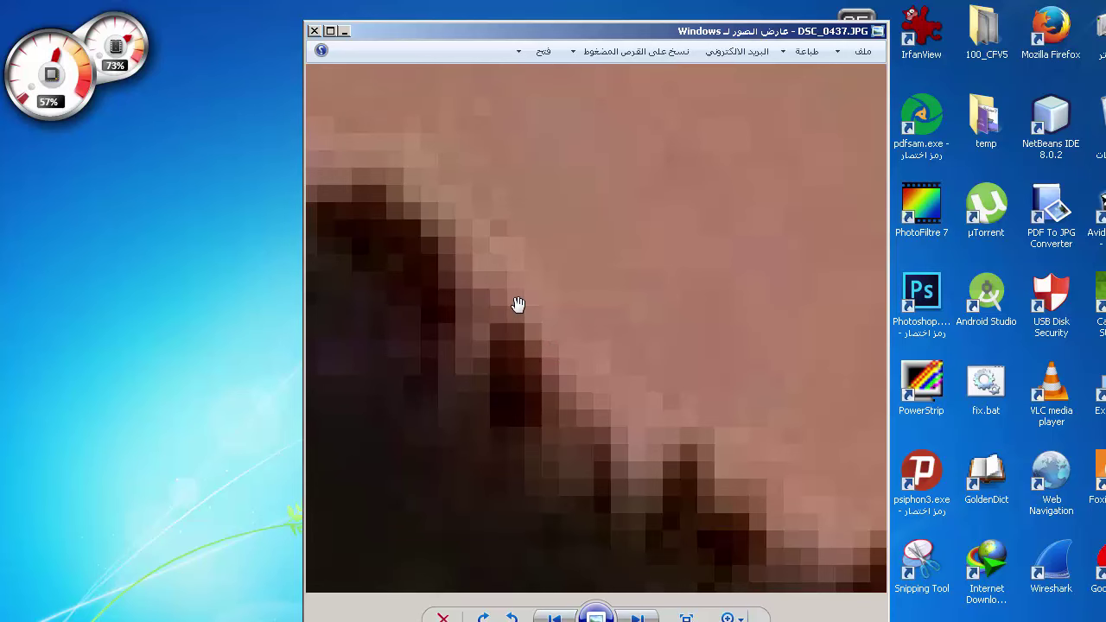
scroll(519, 308, down, 6)
right_click(583, 299)
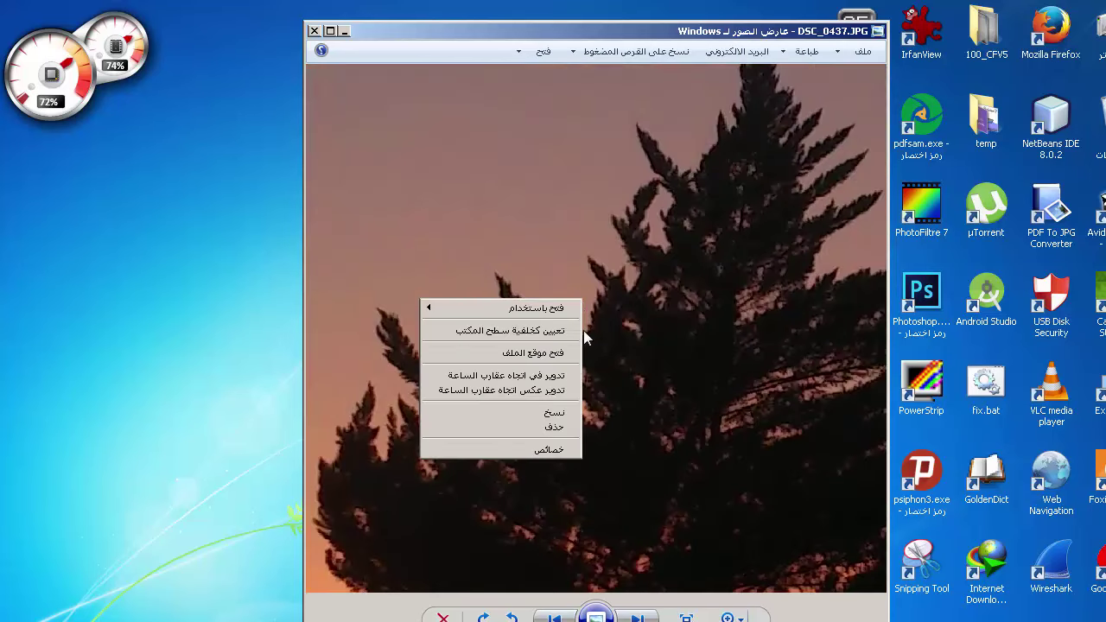
click(559, 448)
click(769, 222)
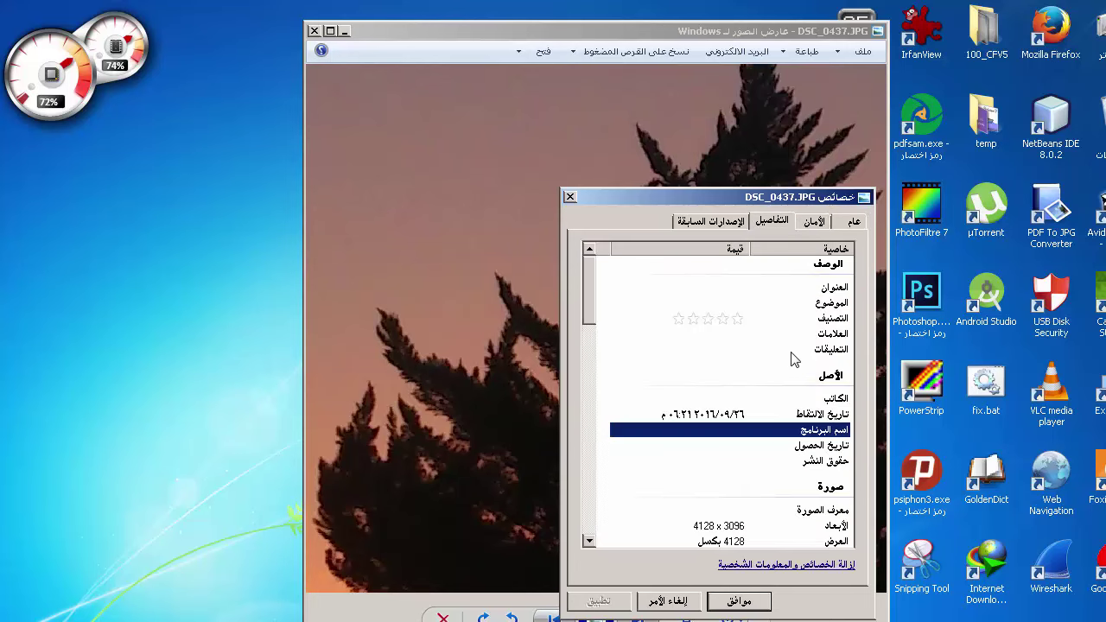
drag(588, 331, 593, 365)
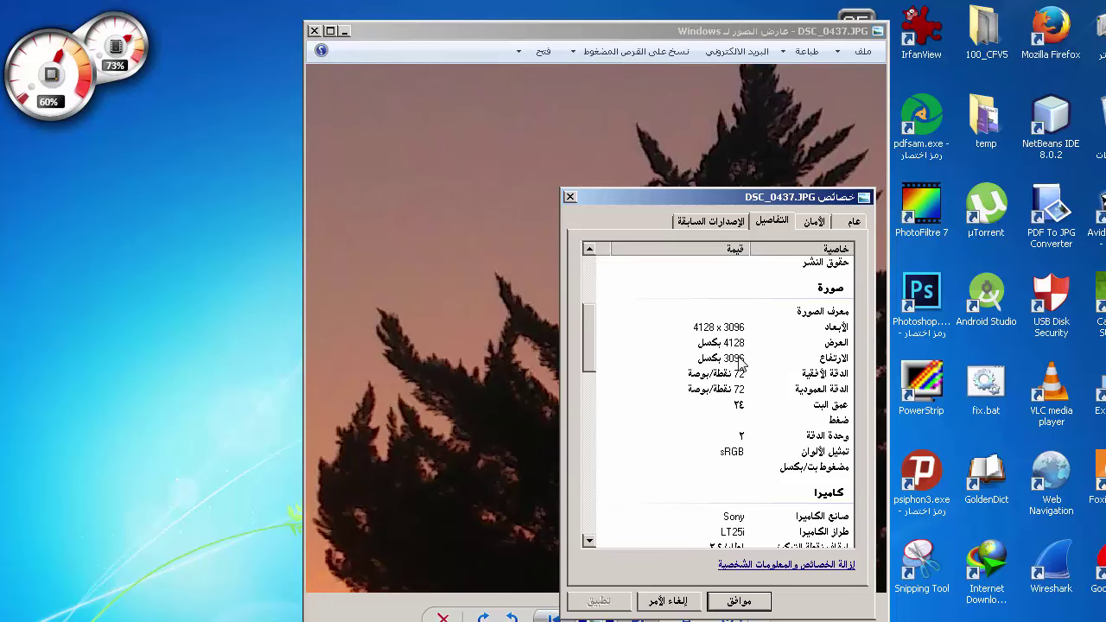
click(739, 600)
Step: Examine the tree and sunset sky in DSC_0437.JPG at several magnifications to judge the original's color quality
scroll(599, 317, down, 3)
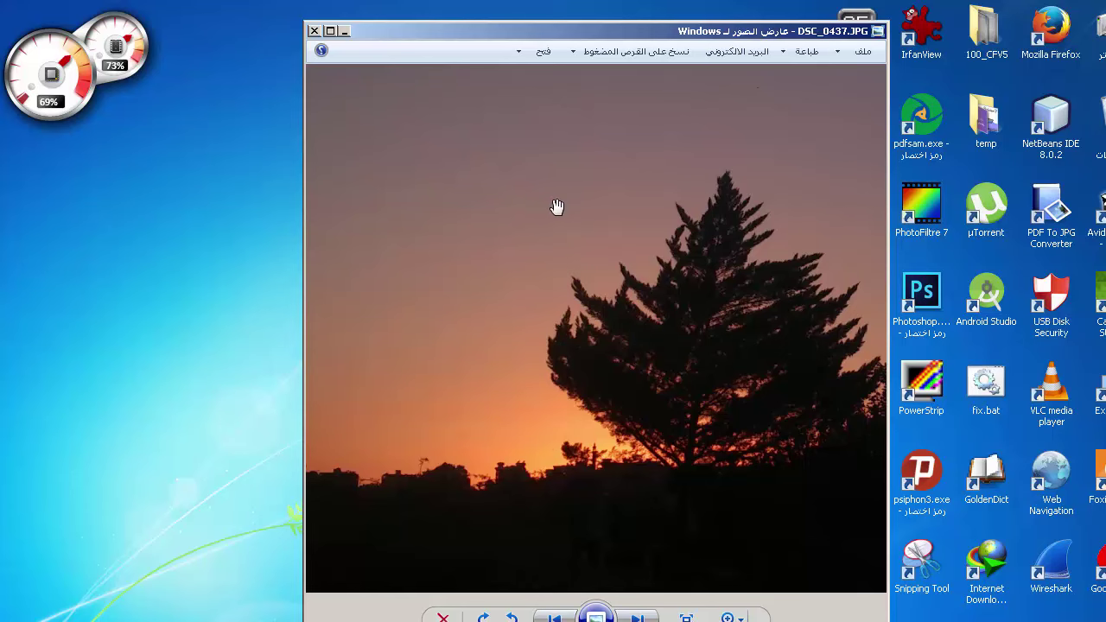
scroll(536, 260, down, 1)
scroll(609, 467, up, 4)
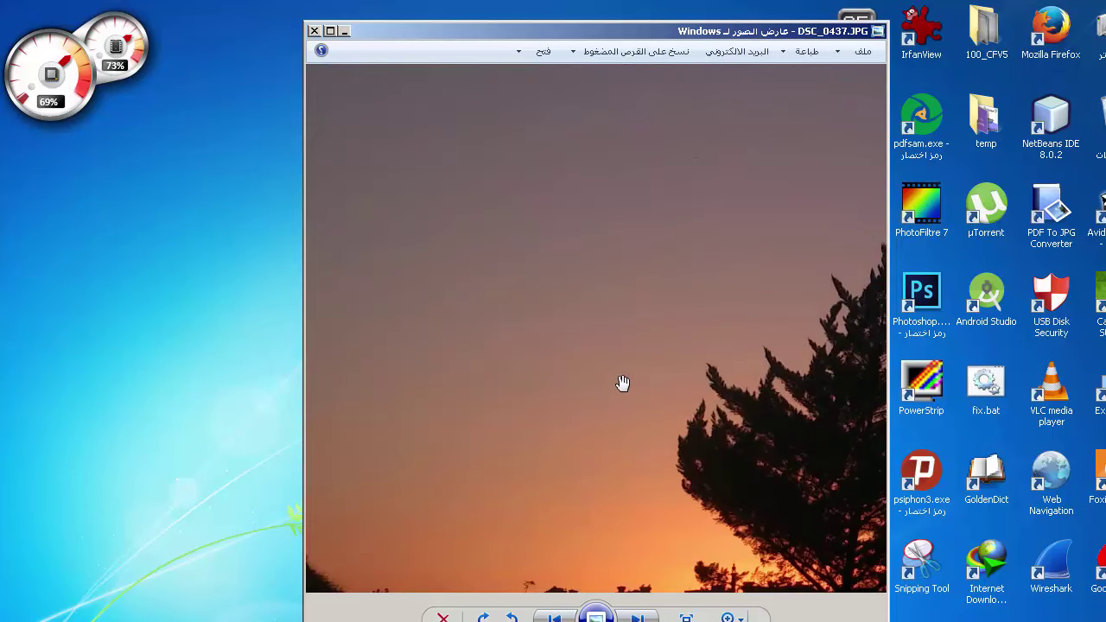
scroll(622, 383, down, 2)
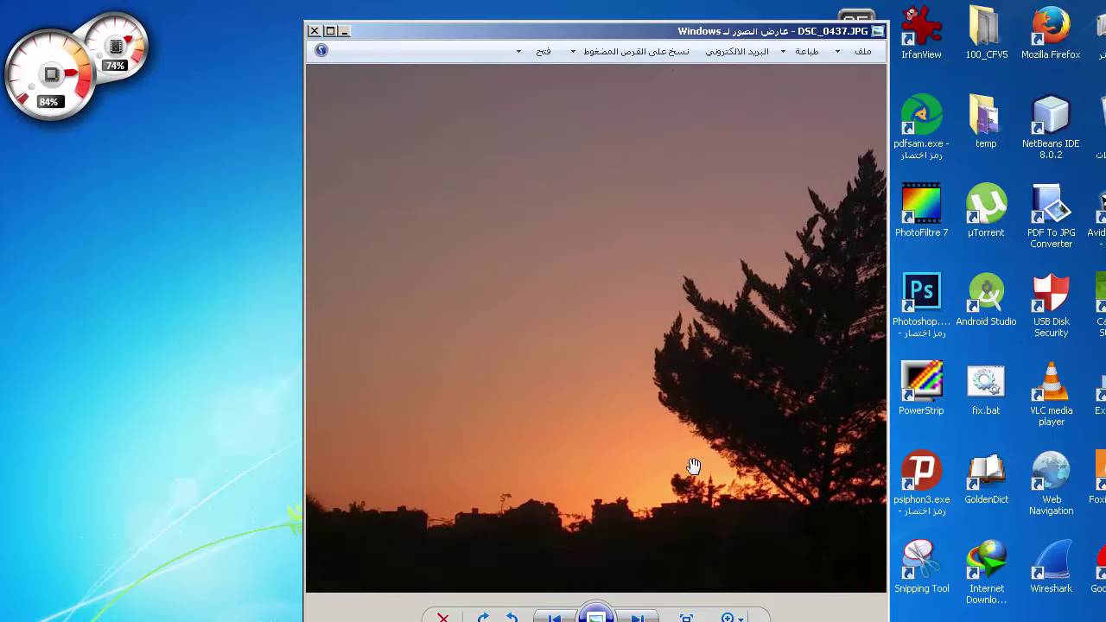
scroll(583, 426, down, 1)
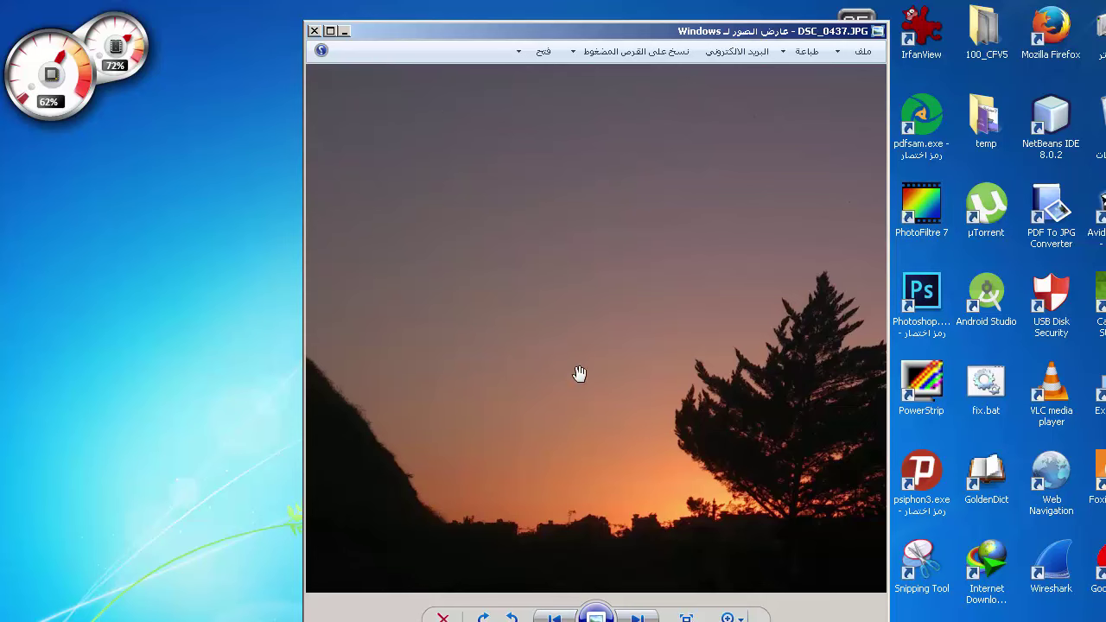
scroll(506, 268, down, 1)
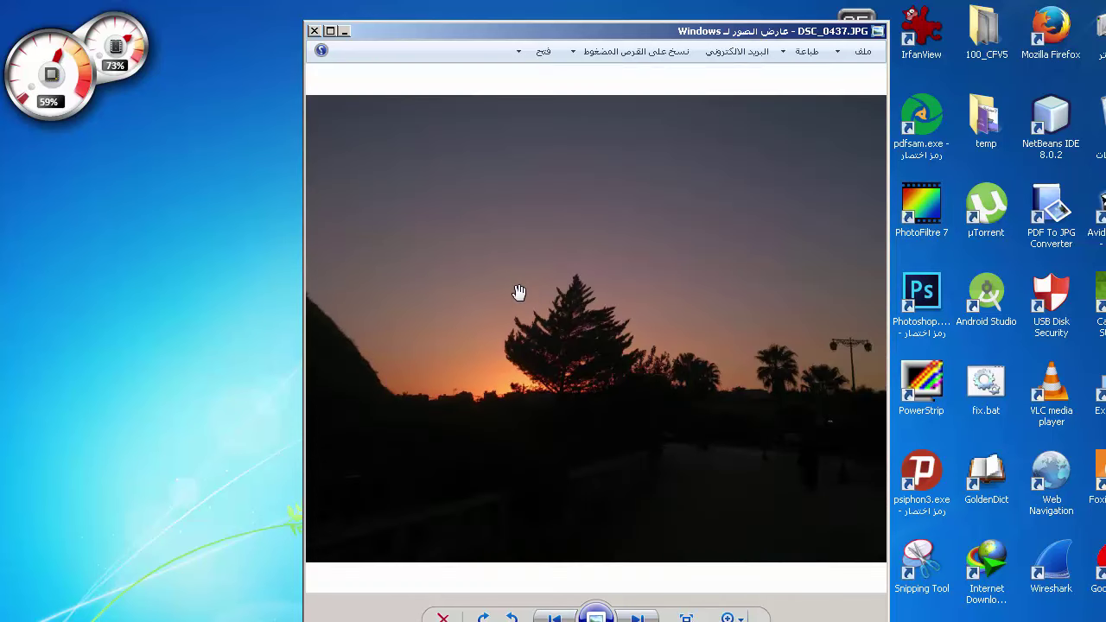
scroll(518, 293, up, 1)
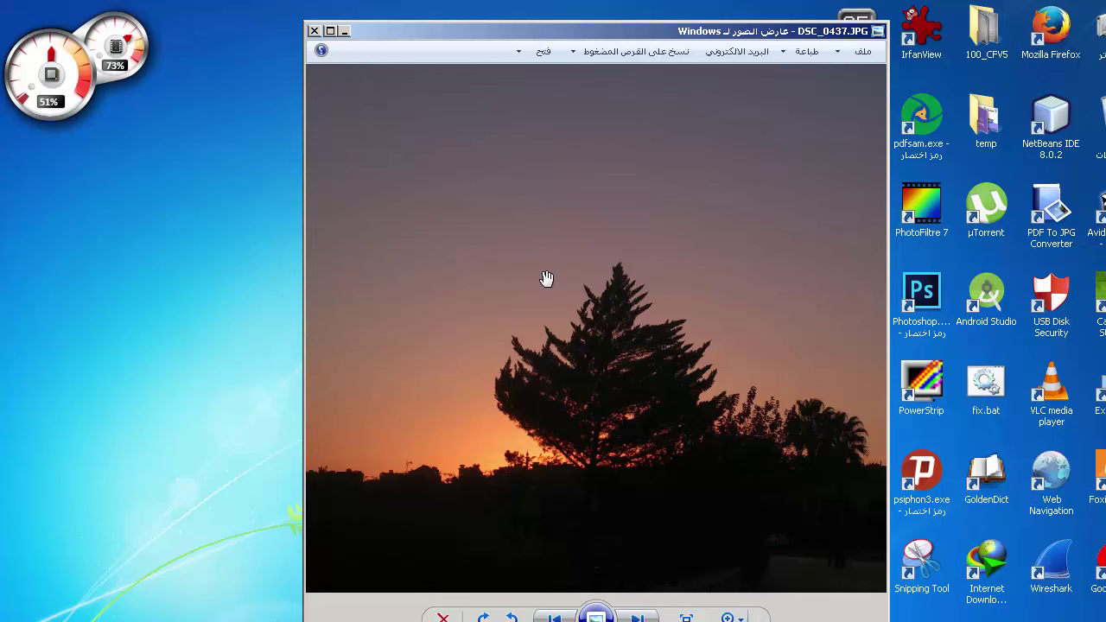
drag(474, 306, 548, 336)
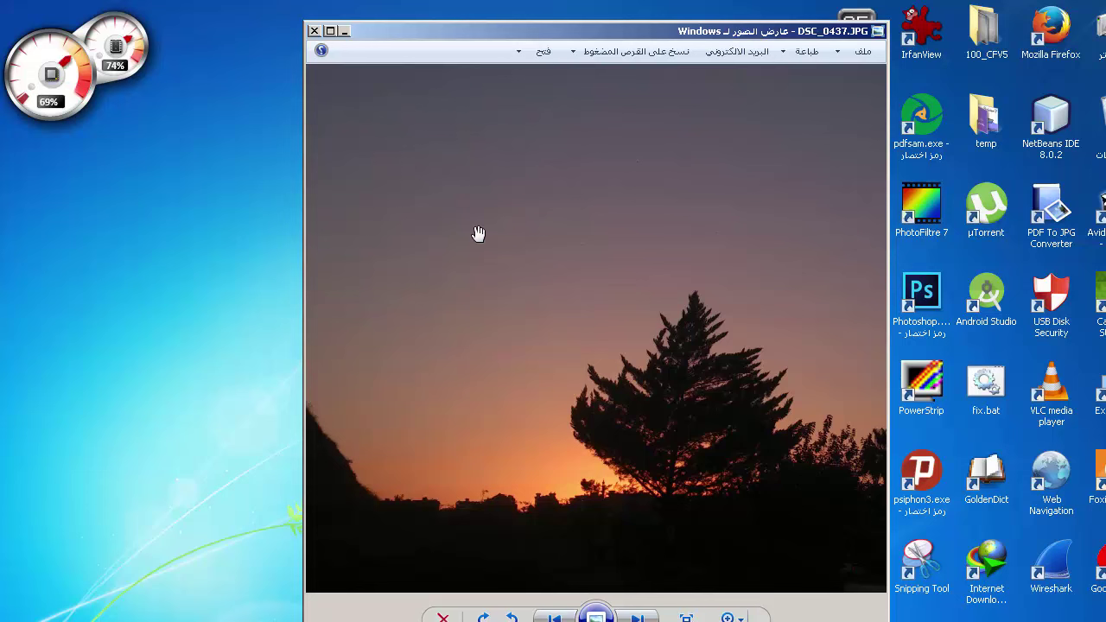
Step: Switch to the compressed photo مضغوطة.JPG and inspect its colors around the tree and sunset up close
key(Right)
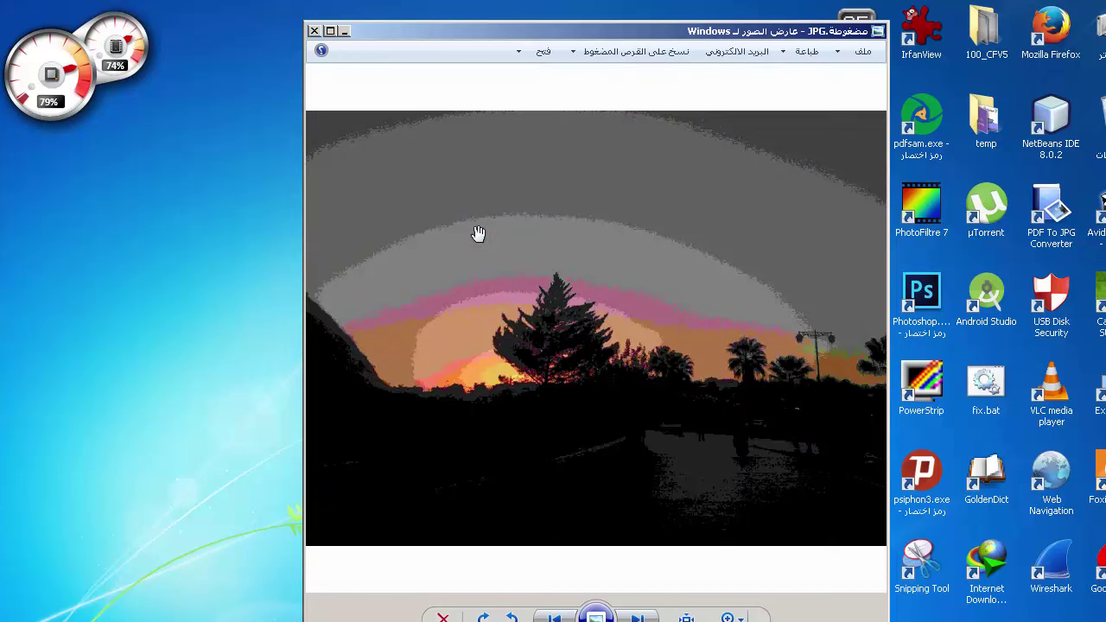
scroll(514, 297, up, 5)
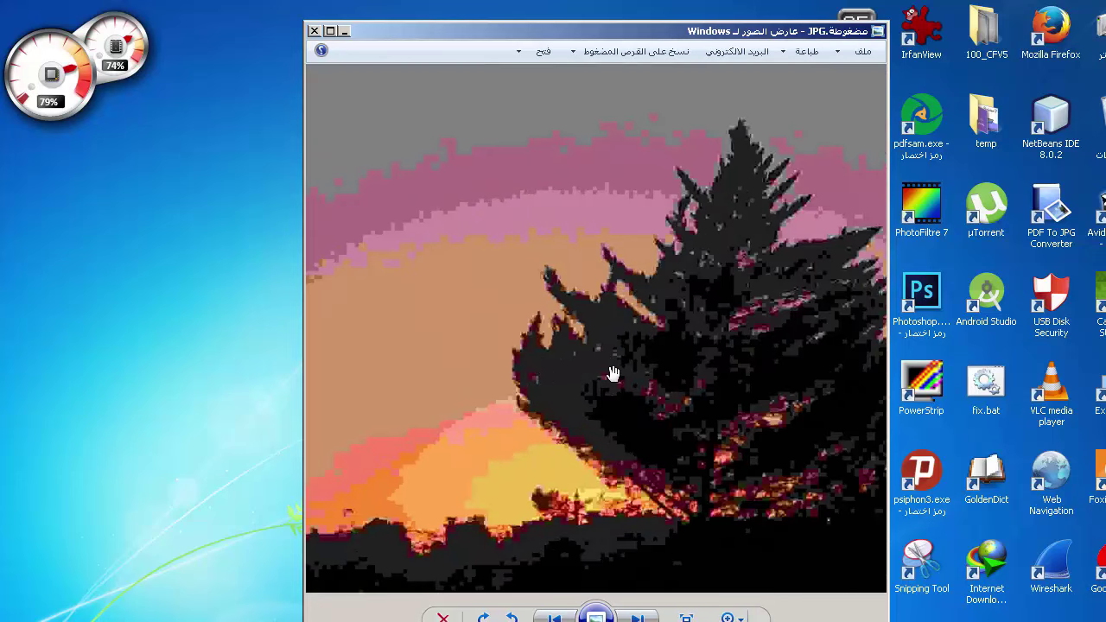
scroll(593, 420, down, 3)
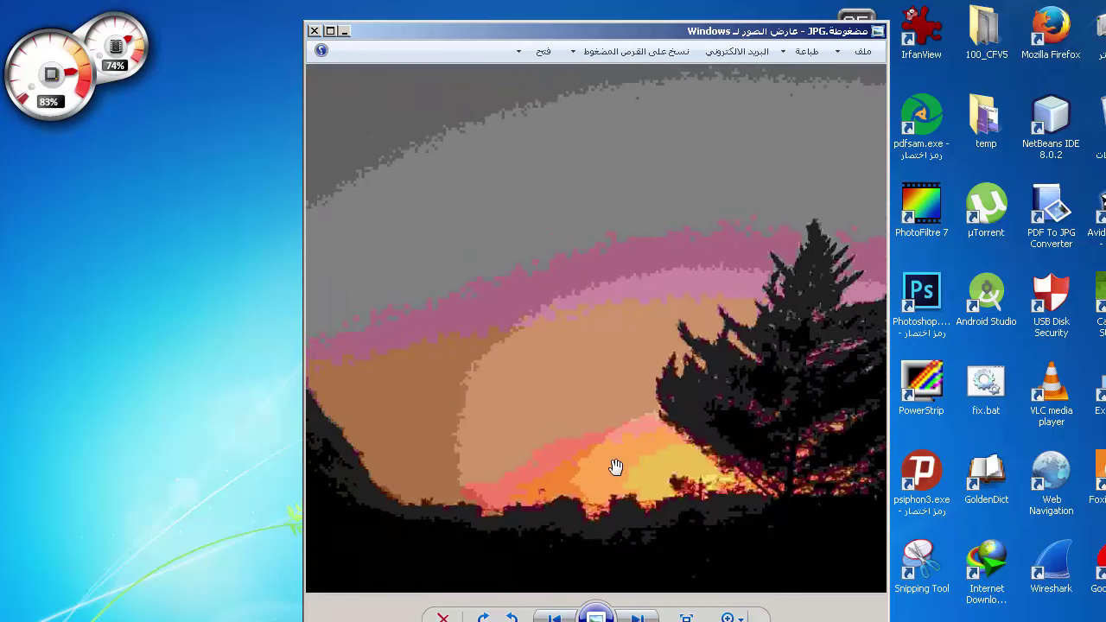
Step: Check the compressed photo's pixel dimensions and file size in its properties
right_click(602, 383)
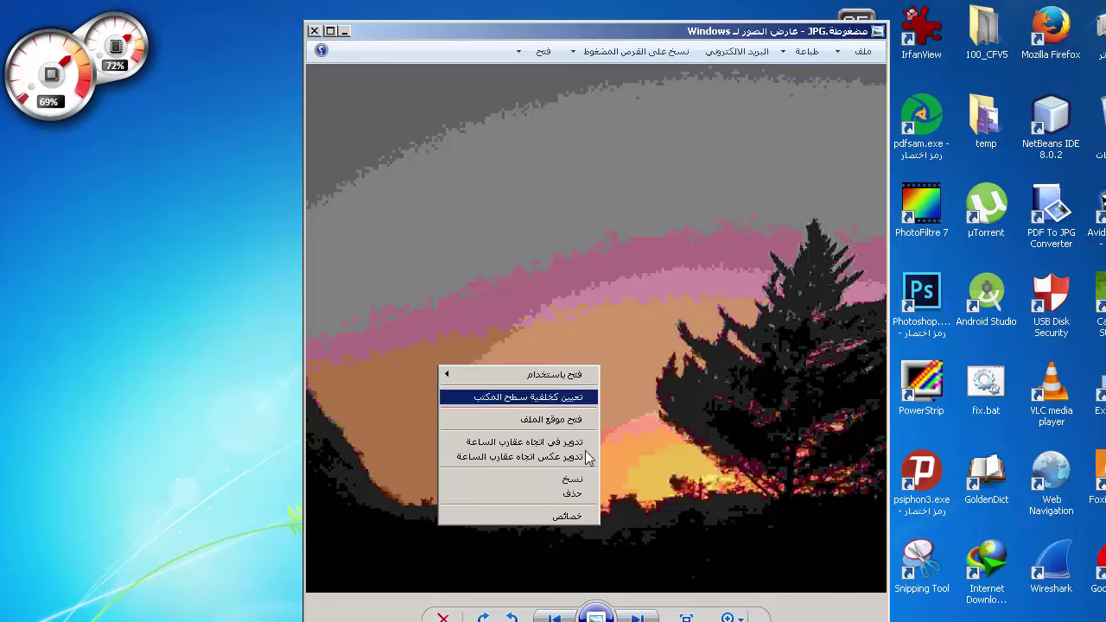
click(565, 518)
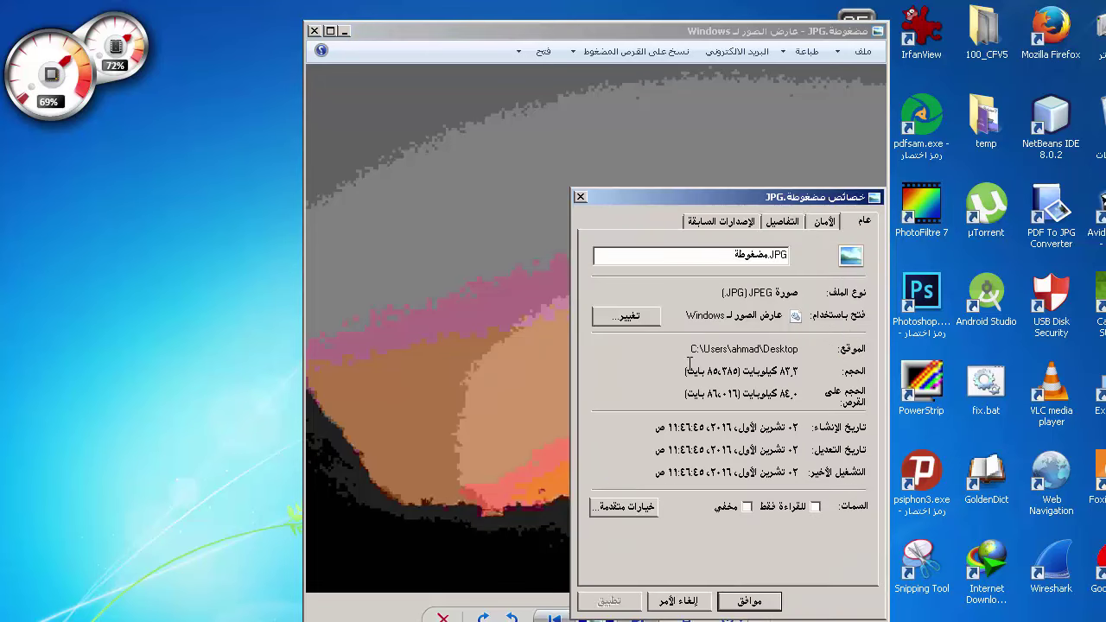
click(801, 223)
scroll(778, 406, down, 1)
scroll(754, 466, down, 1)
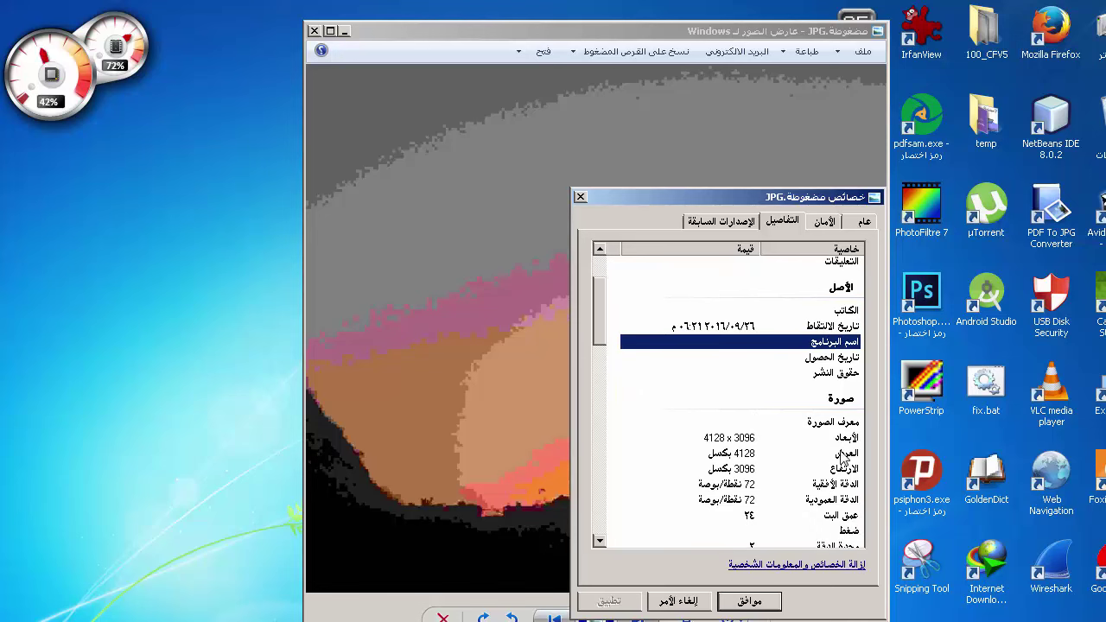
click(865, 221)
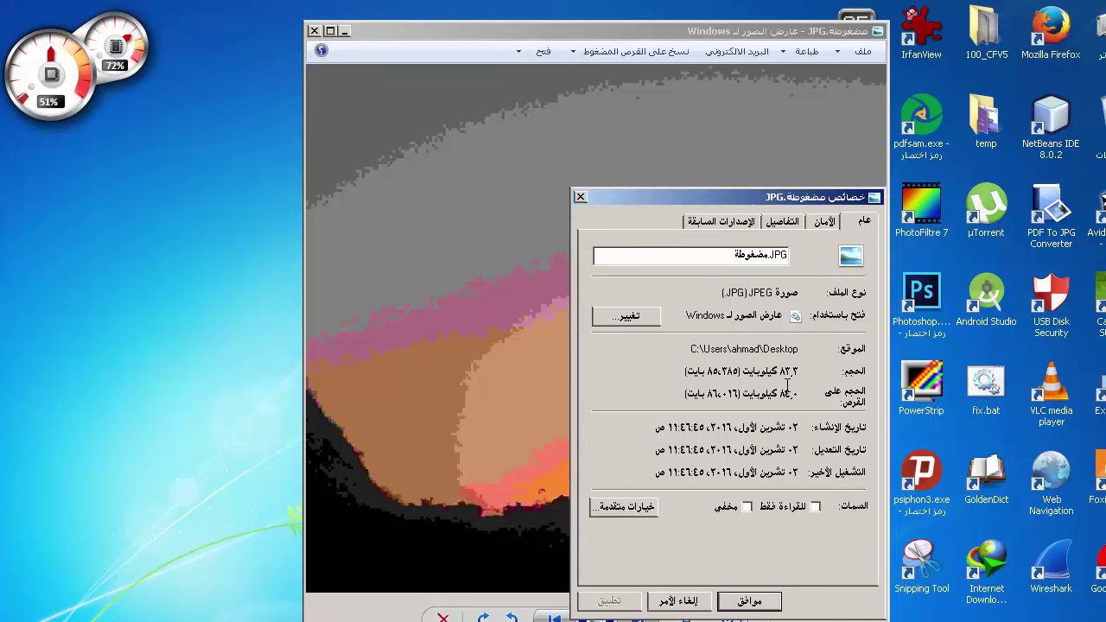
click(581, 197)
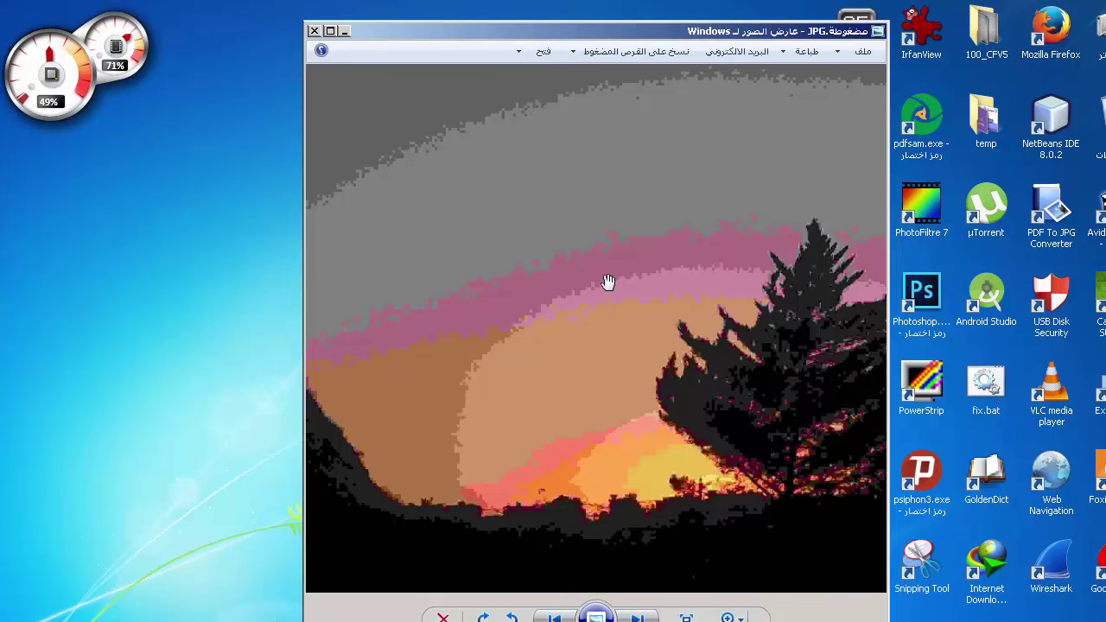
Step: Return to the original DSC_0437.JPG and check its file size for comparison with the compressed copy
key(Right)
right_click(641, 293)
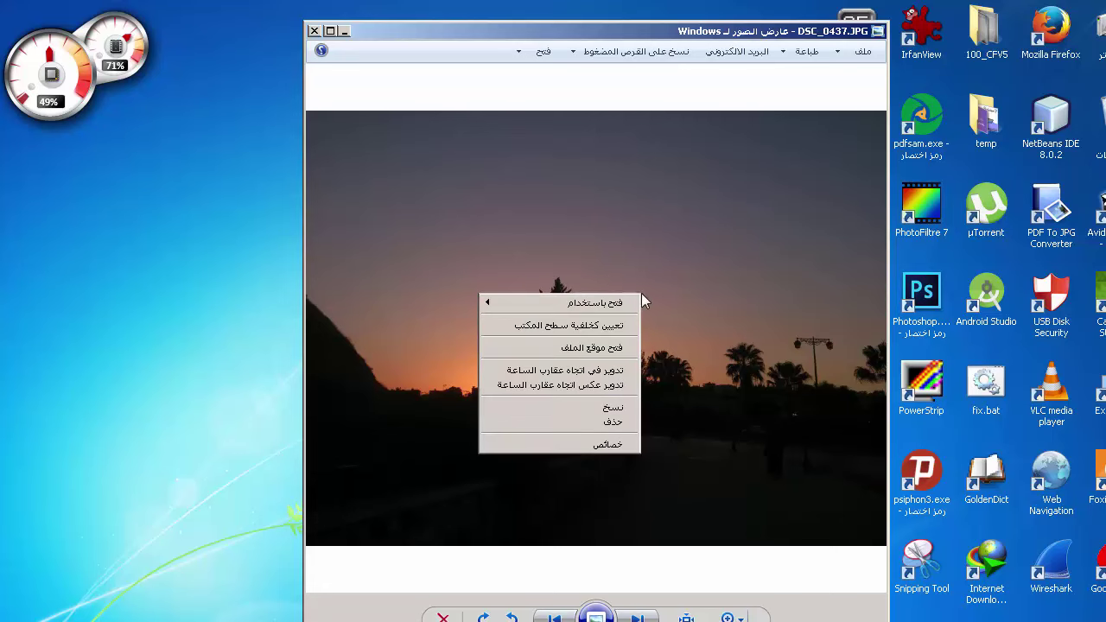
click(605, 446)
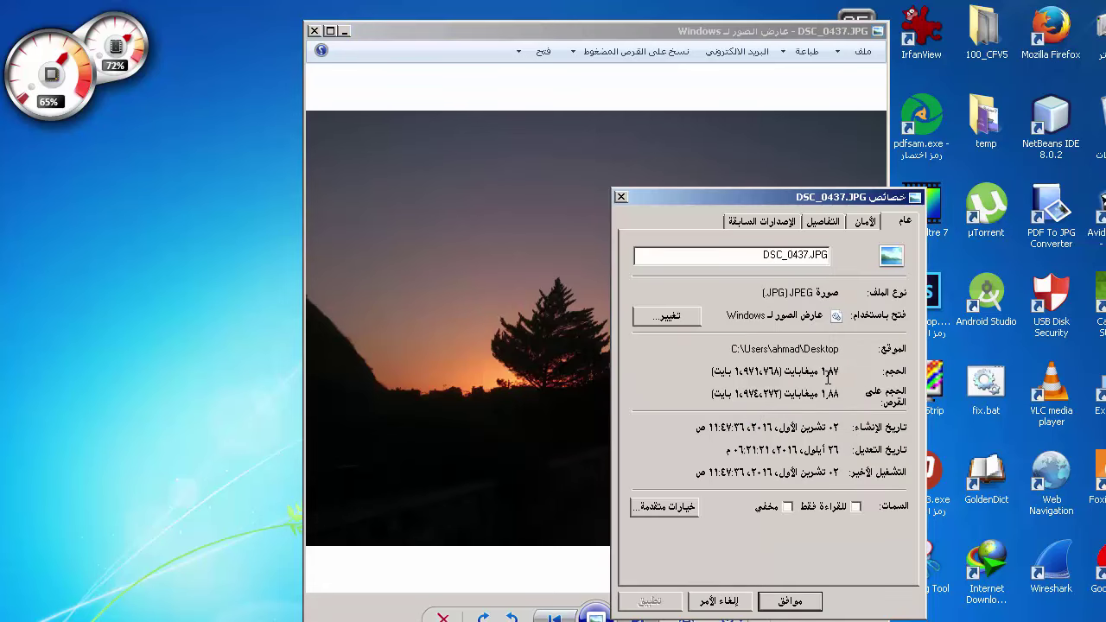
click(621, 198)
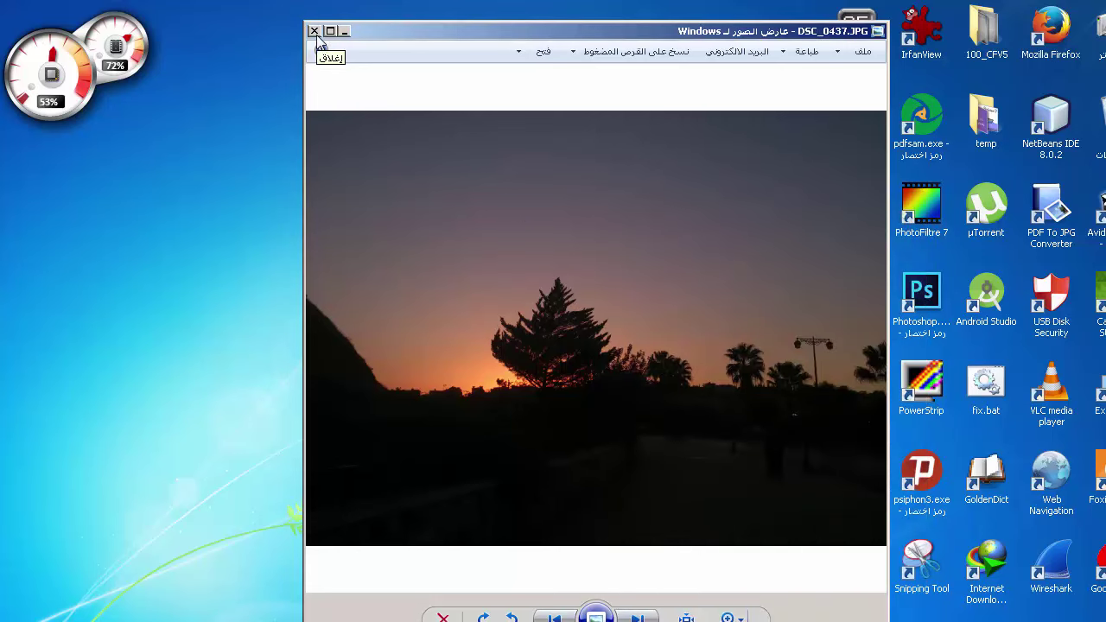
Step: Examine the original photo's tree and horizon close up and at full view
scroll(519, 339, up, 3)
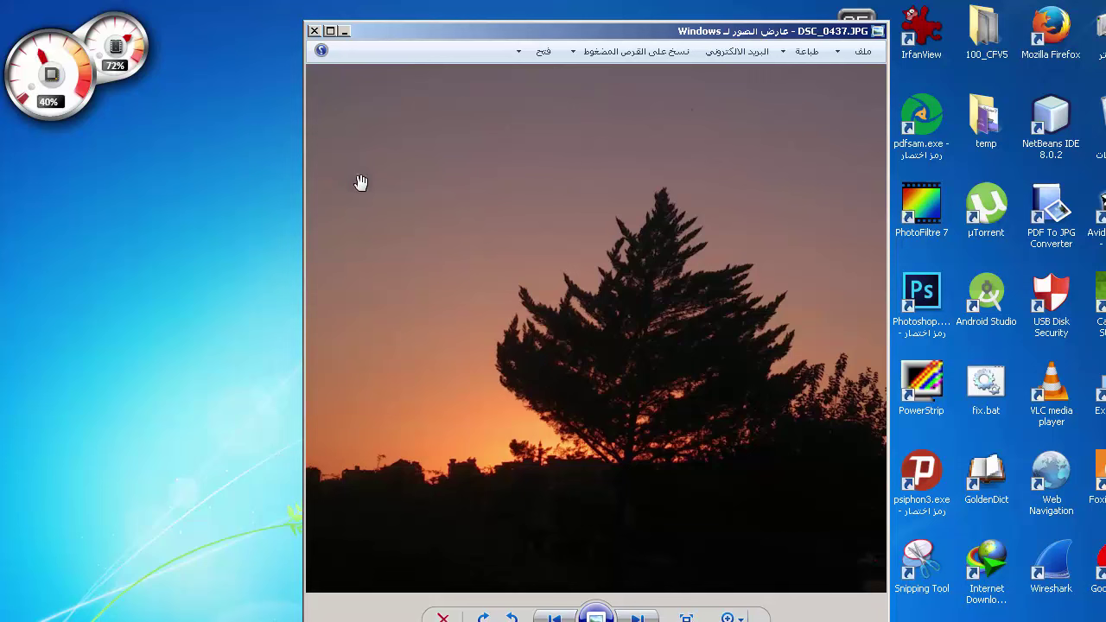
scroll(519, 324, down, 3)
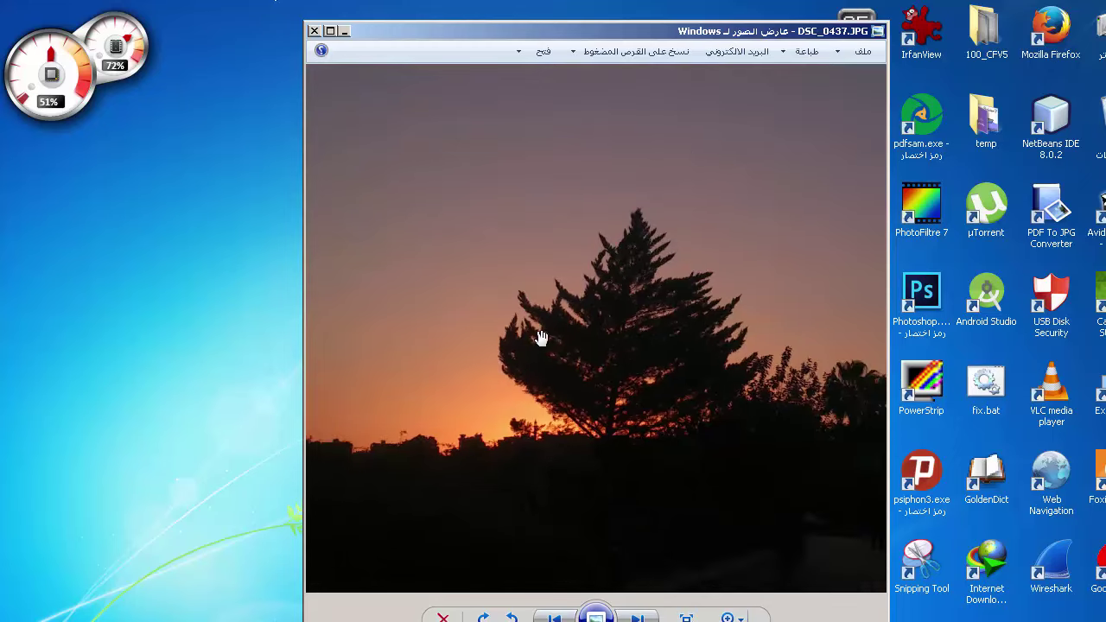
scroll(501, 330, down, 2)
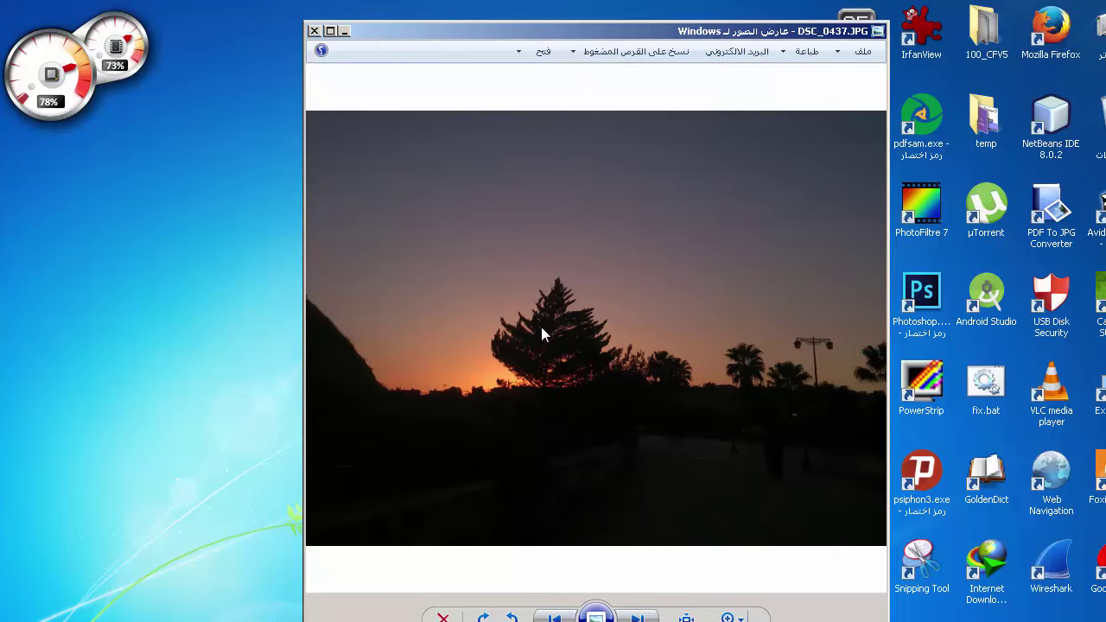
scroll(484, 381, up, 5)
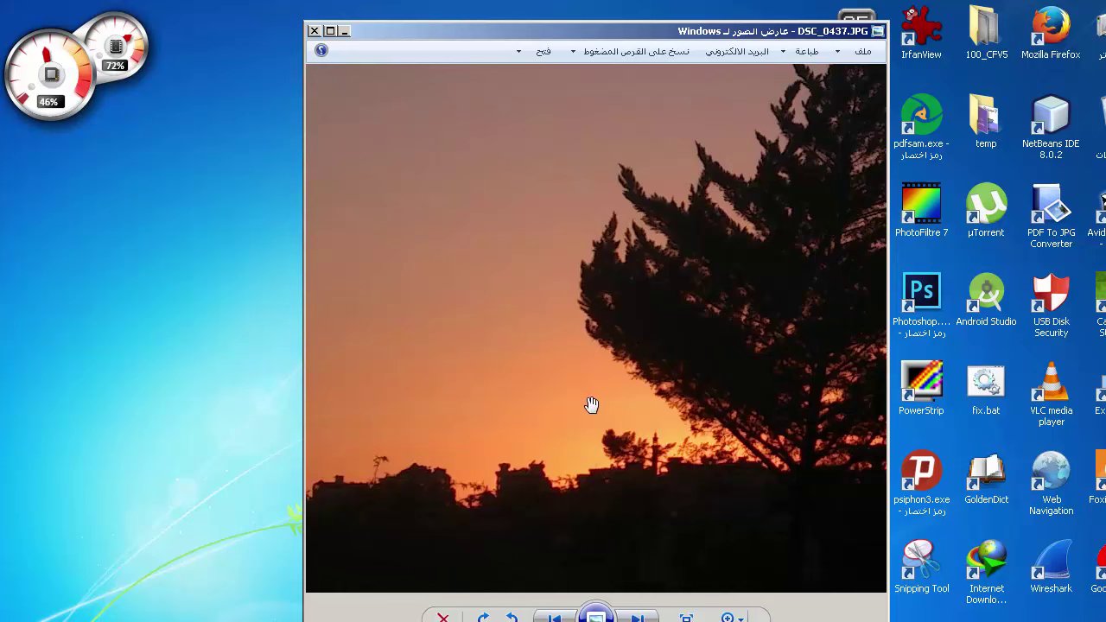
scroll(651, 429, down, 2)
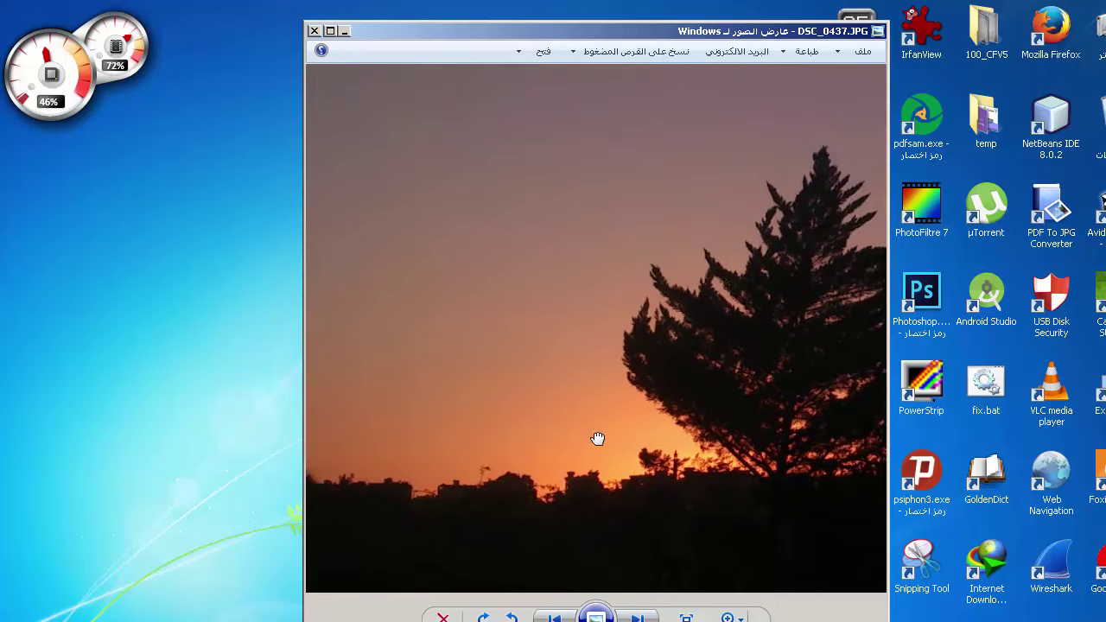
scroll(542, 311, down, 3)
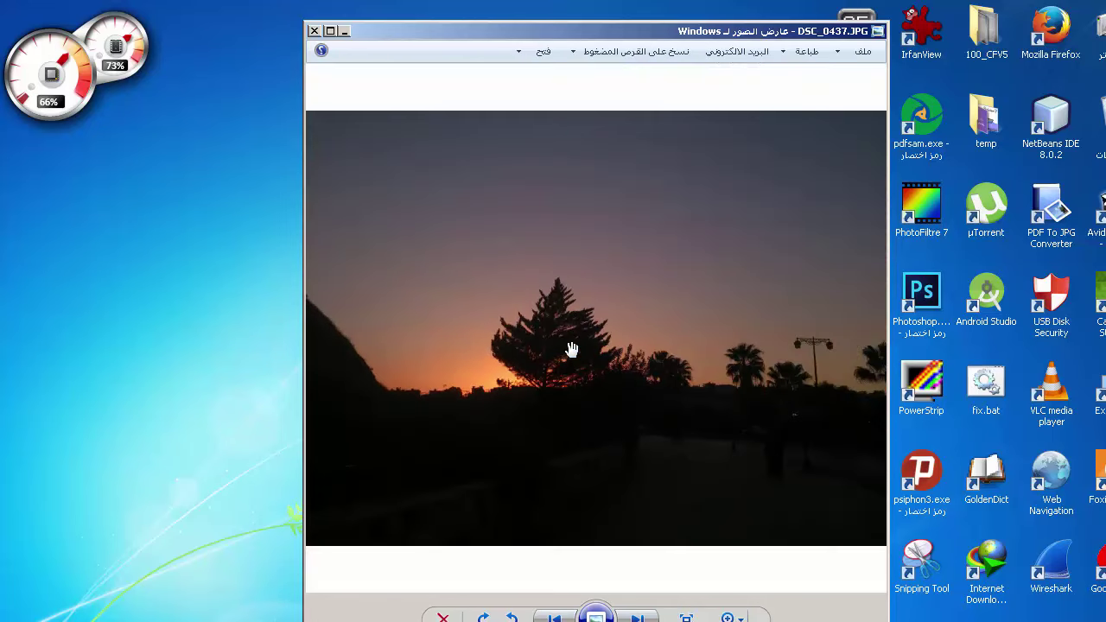
Step: Switch back to the compressed photo, close it, and open DSC_0104.jpg from the desktop folder 100_CFV5
key(Right)
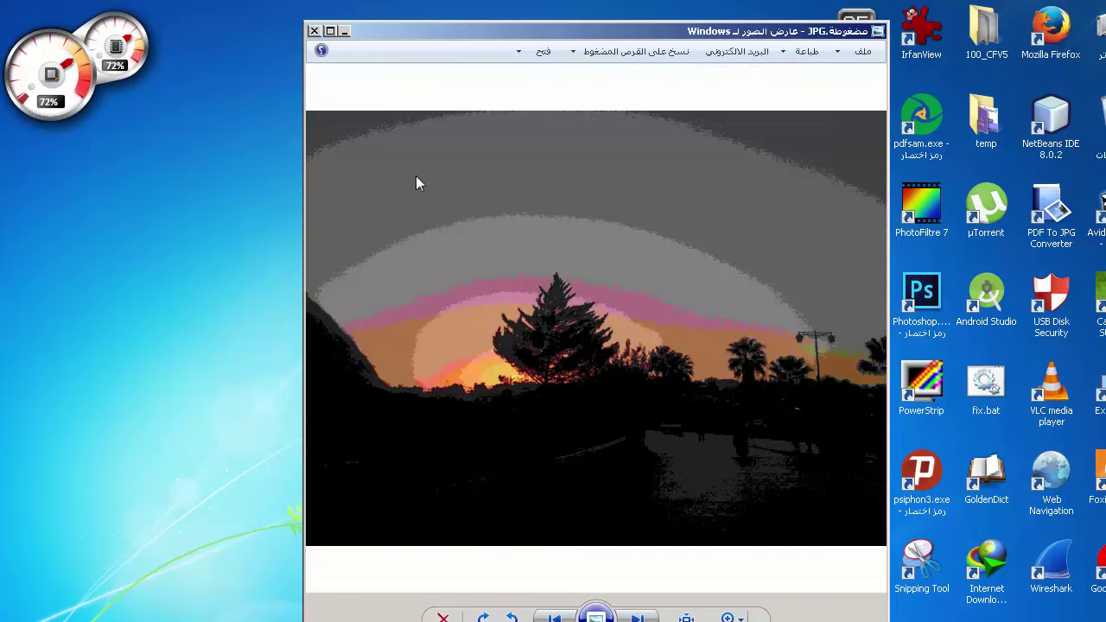
key(alt+F4)
double_click(986, 30)
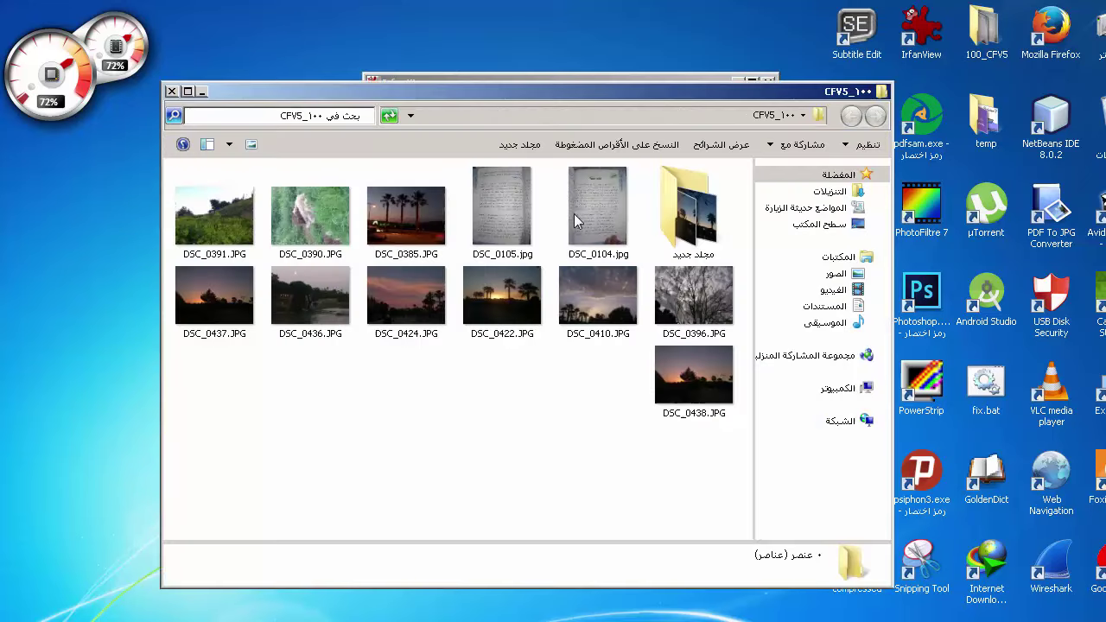
double_click(575, 207)
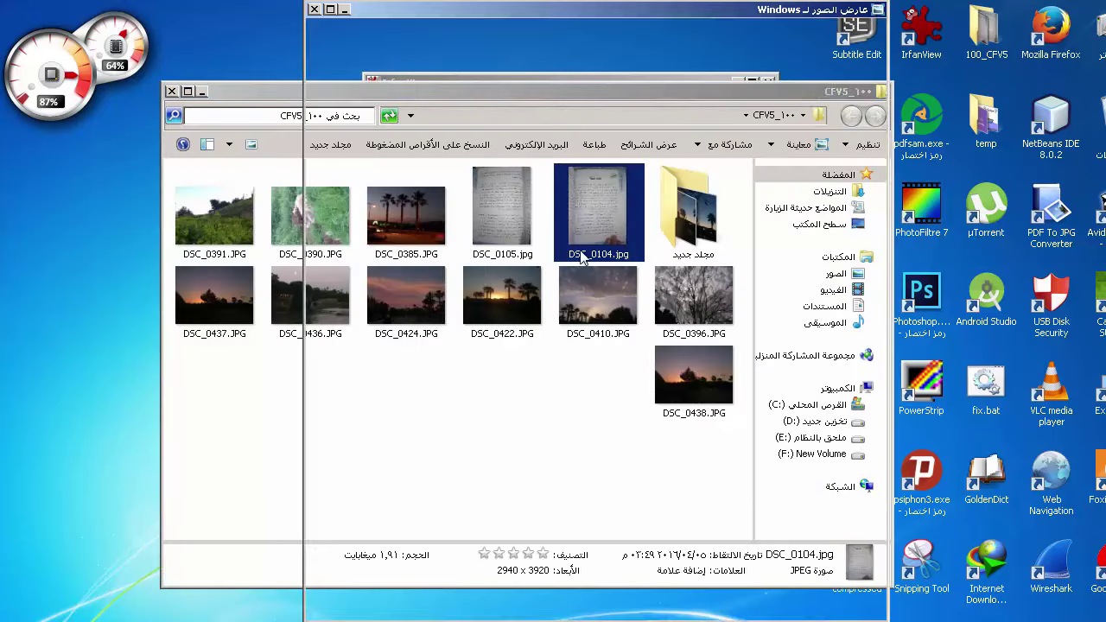
Step: Examine the text of the photographed book page DSC_0104.jpg close up and at full view to judge its sharpness
scroll(613, 289, up, 5)
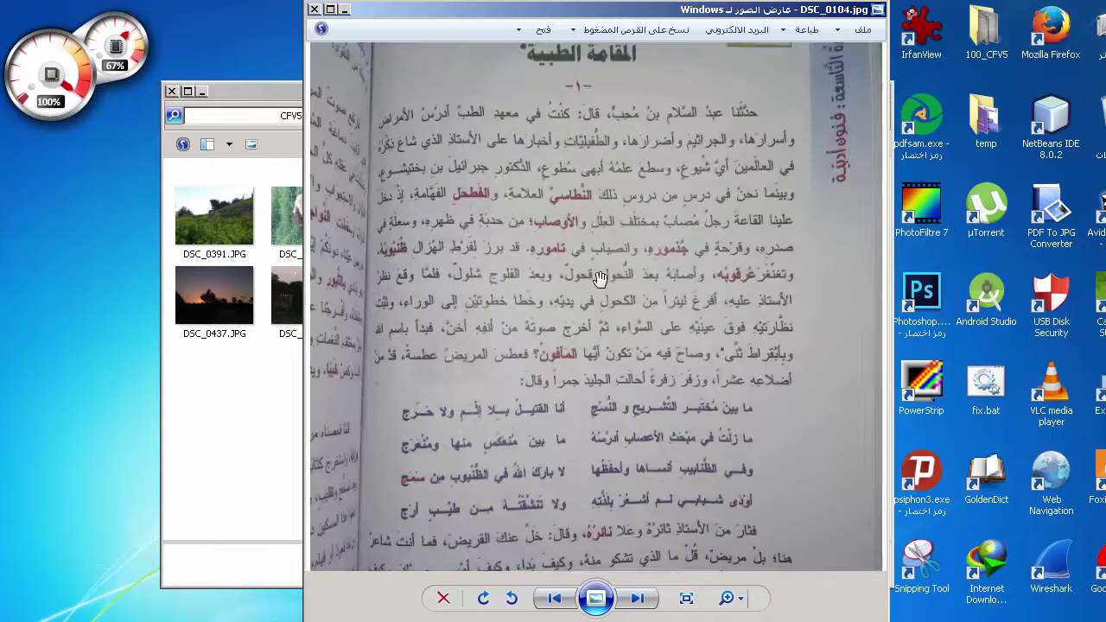
scroll(617, 327, down, 2)
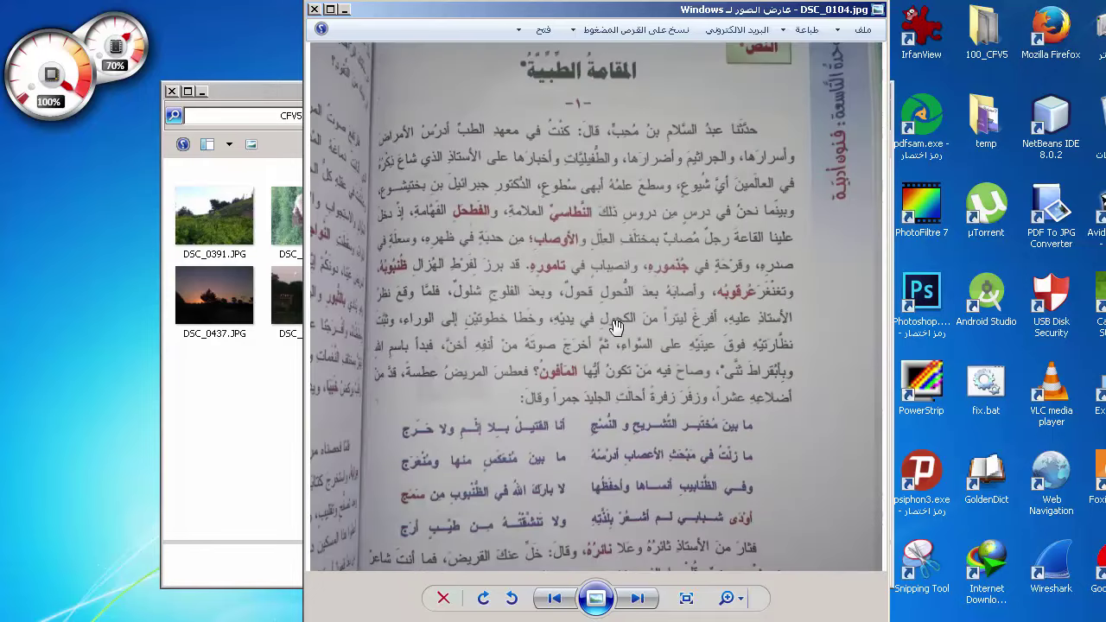
scroll(616, 329, down, 2)
scroll(602, 375, up, 2)
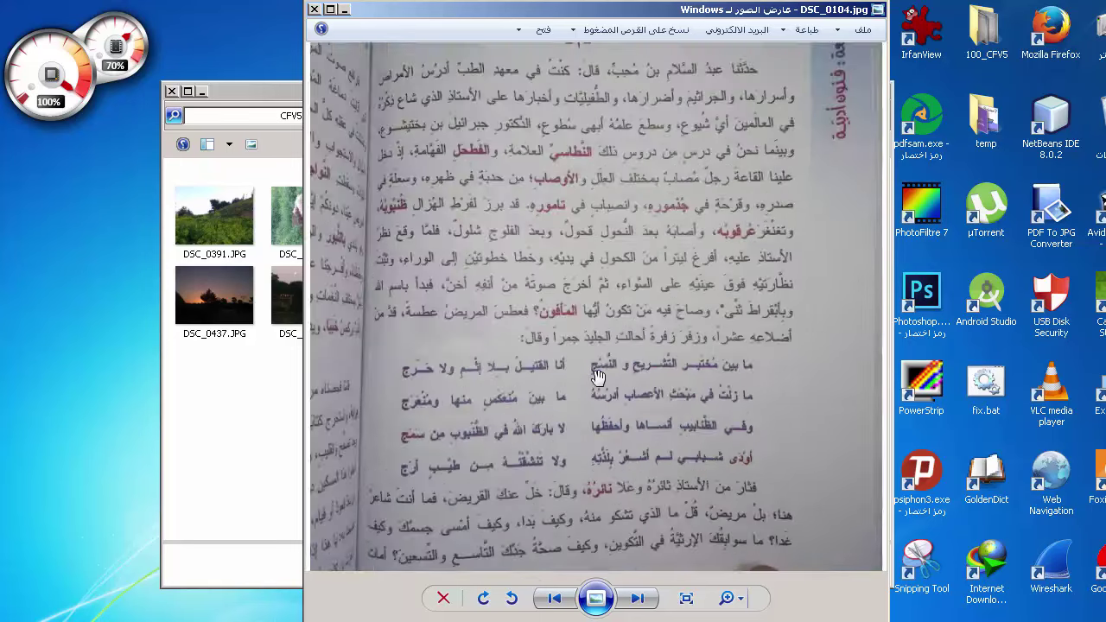
scroll(558, 339, down, 1)
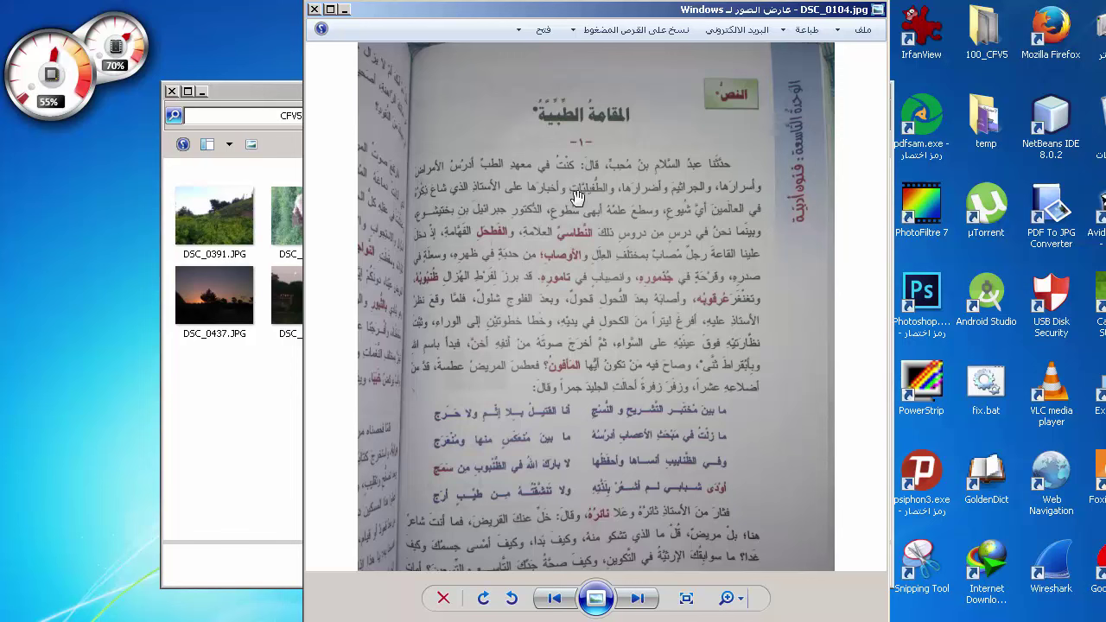
scroll(649, 365, down, 1)
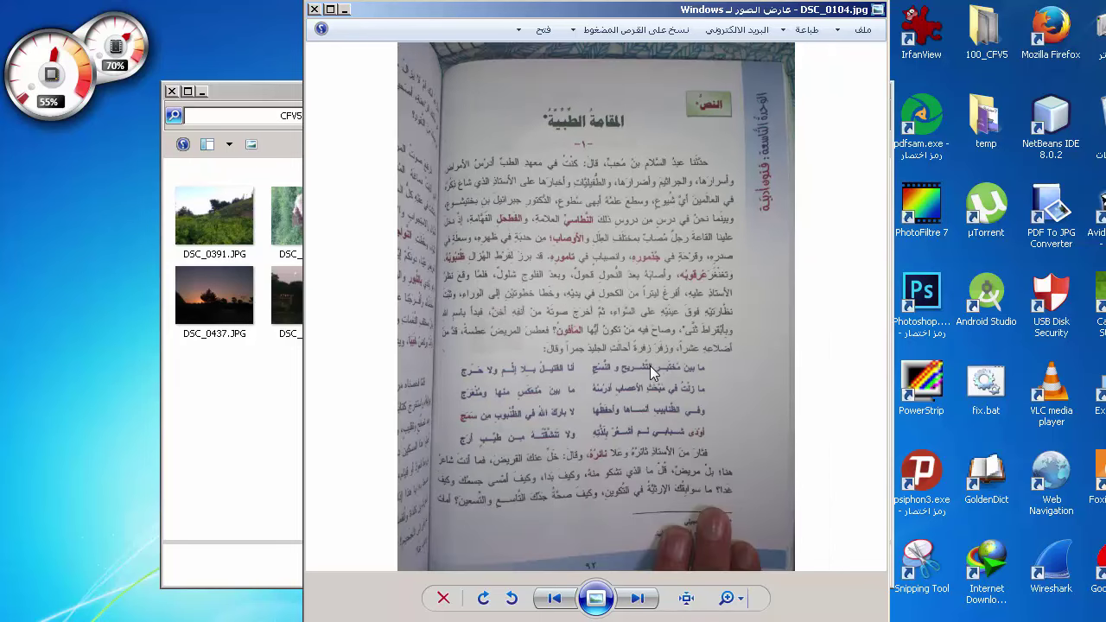
scroll(642, 332, up, 5)
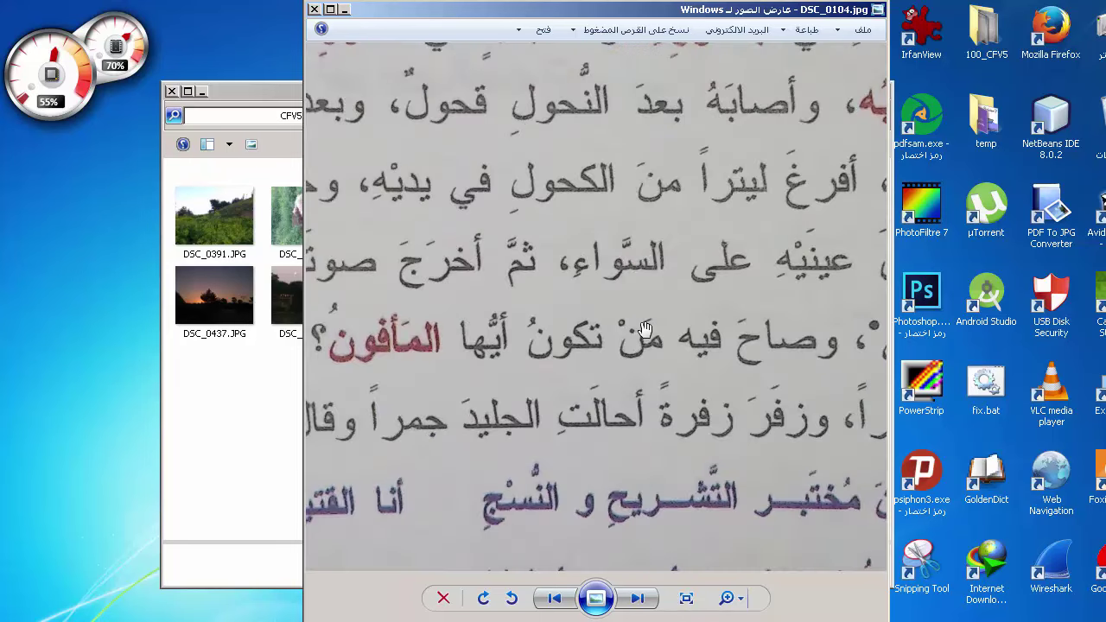
scroll(655, 361, up, 5)
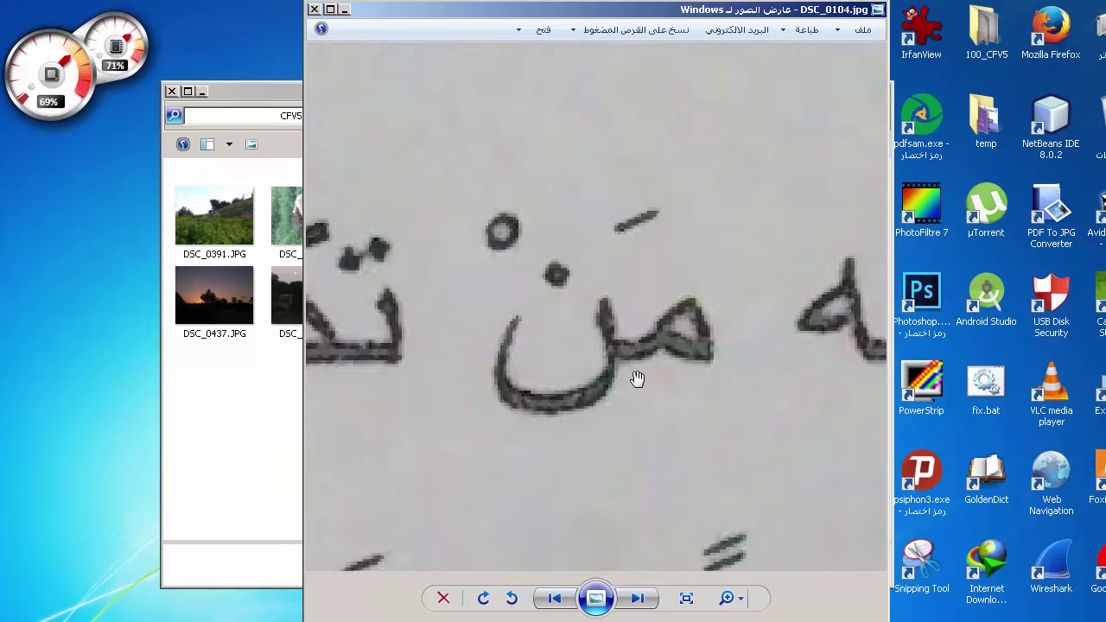
scroll(657, 320, down, 2)
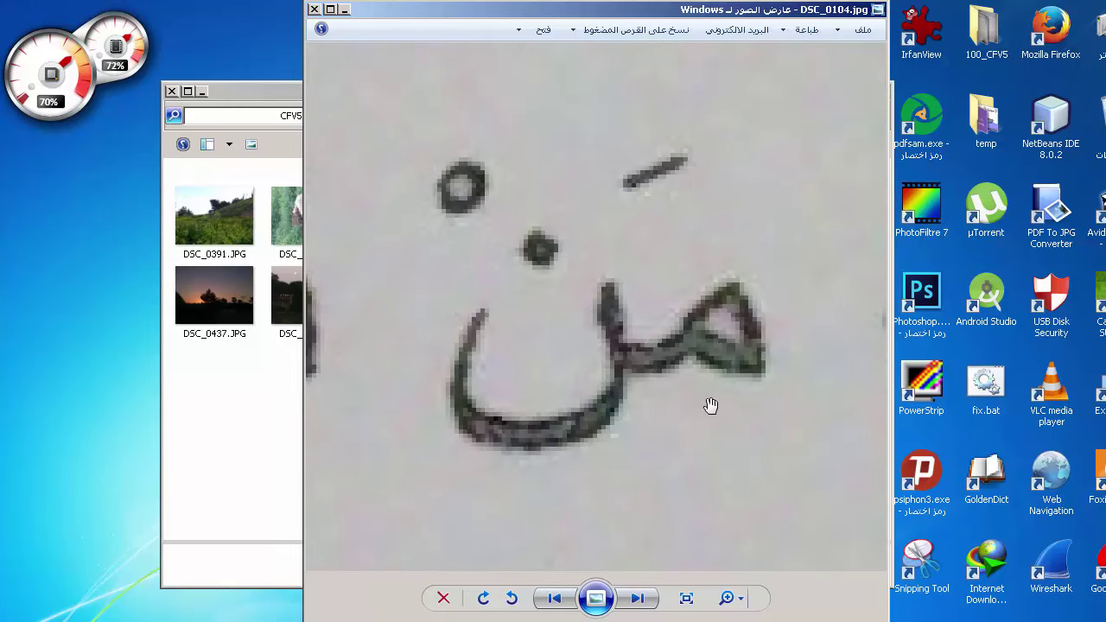
scroll(704, 402, down, 5)
scroll(704, 402, down, 3)
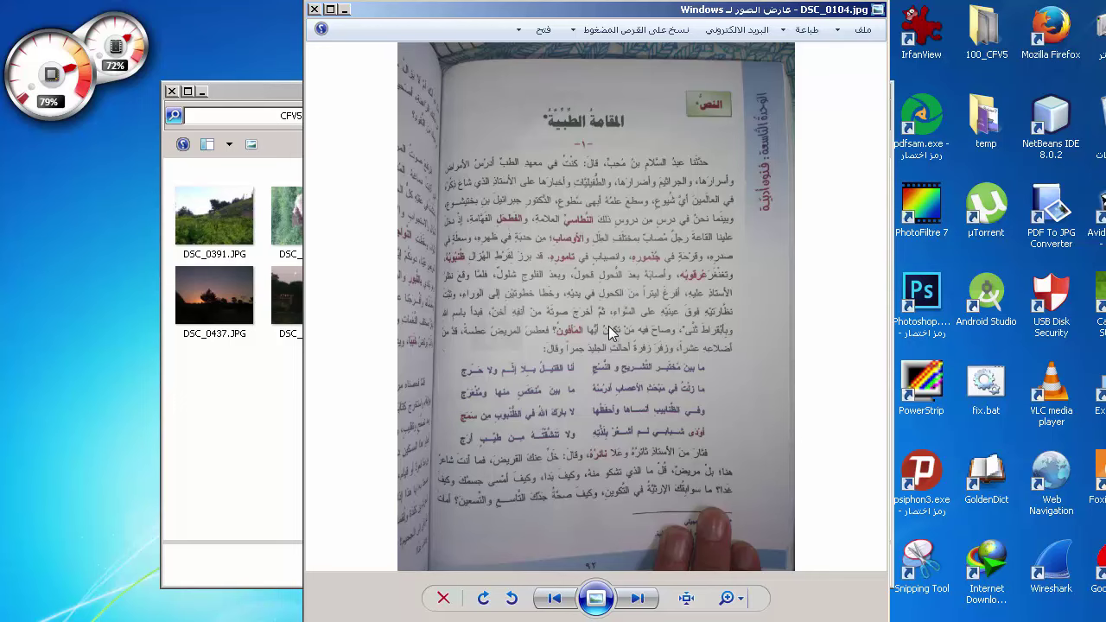
scroll(608, 326, up, 4)
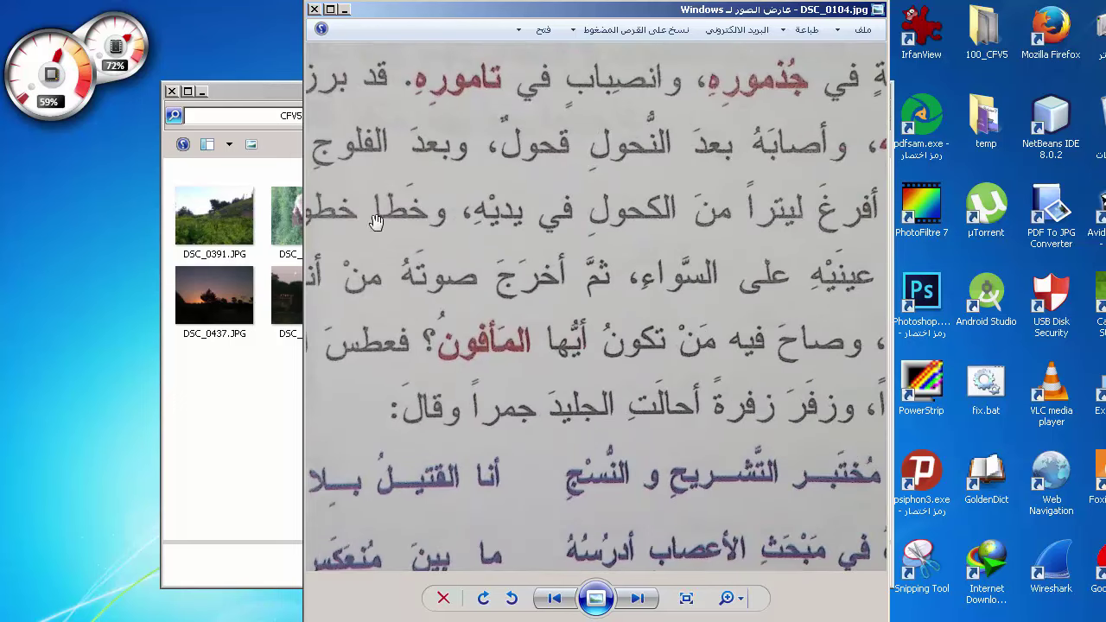
Step: Close the page photo DSC_0104.jpg and the 100_CFV5 folder to return to the desktop
click(314, 10)
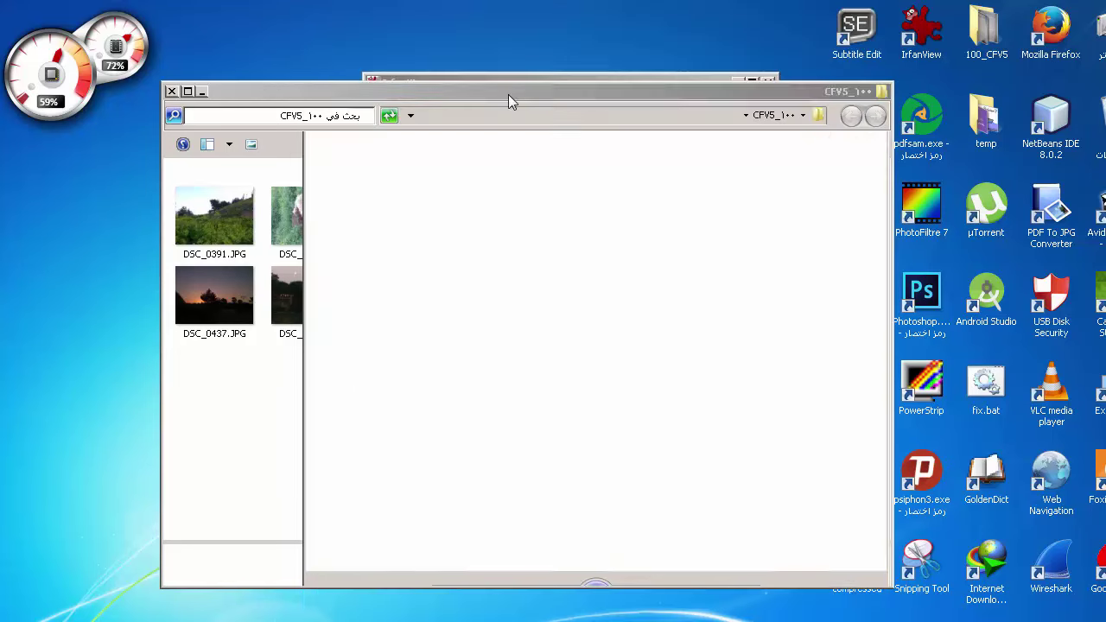
click(588, 453)
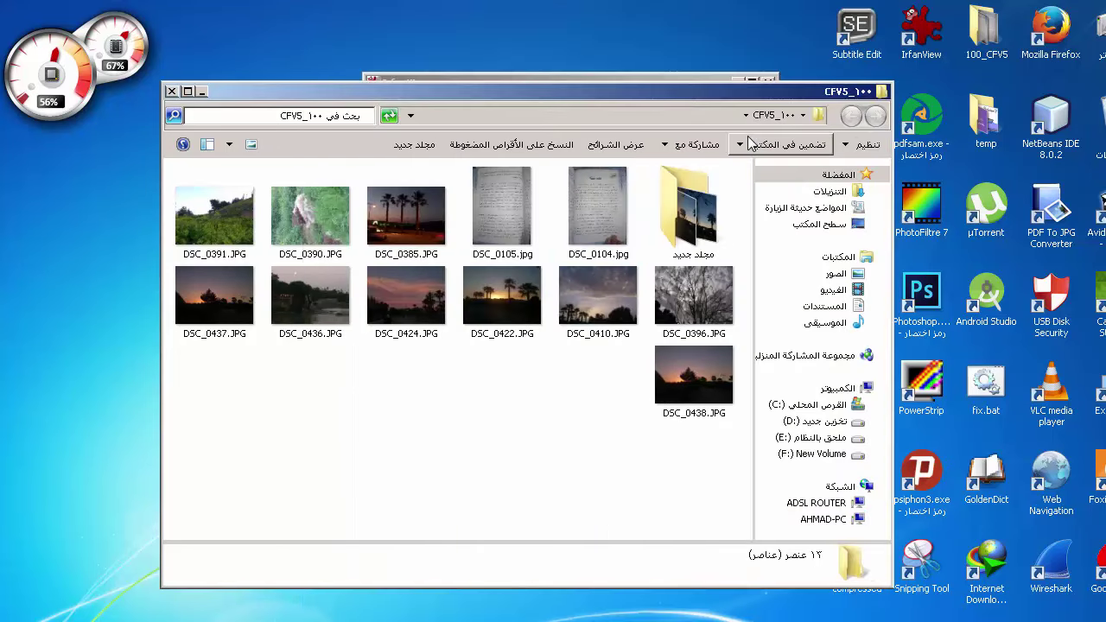
key(alt+F4)
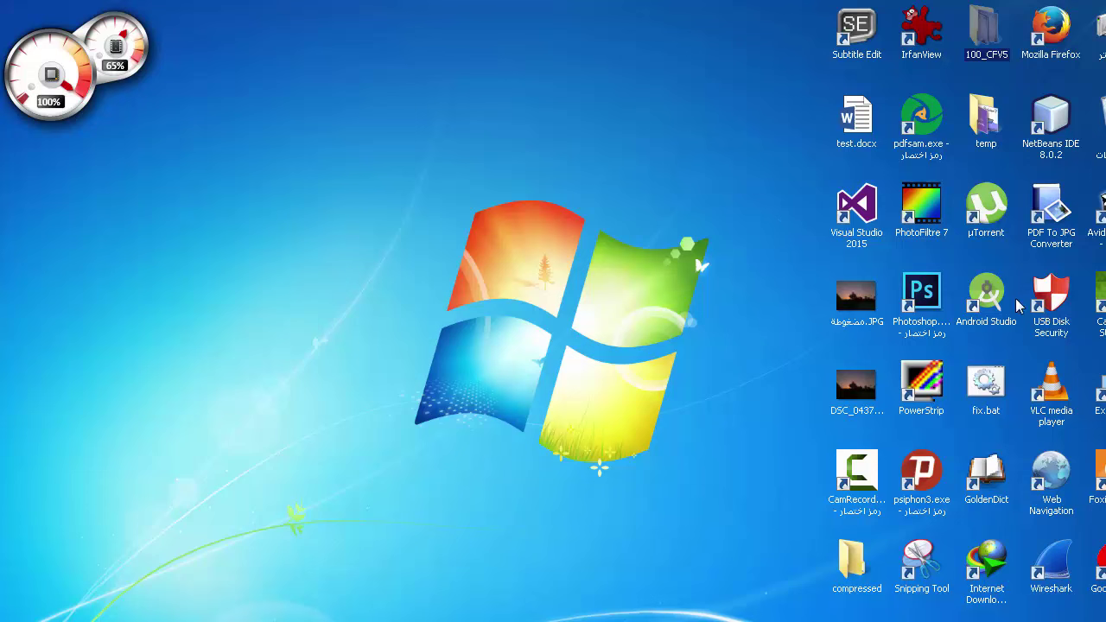
Step: Start IrfanView from the desktop, restore its window to a smaller size, and place it mid-screen
double_click(923, 54)
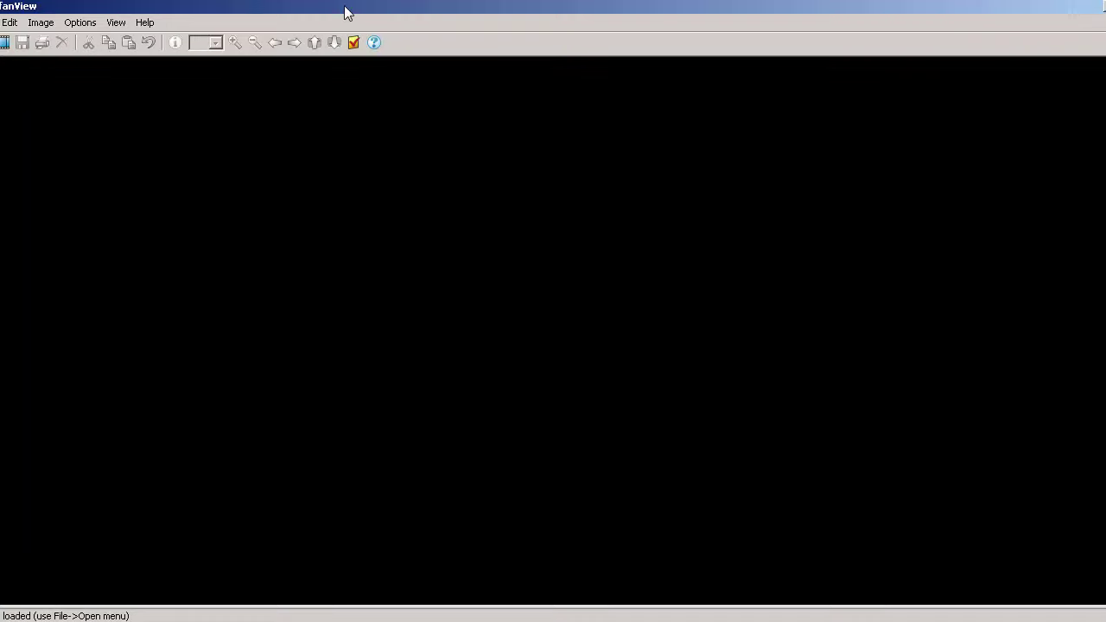
double_click(344, 5)
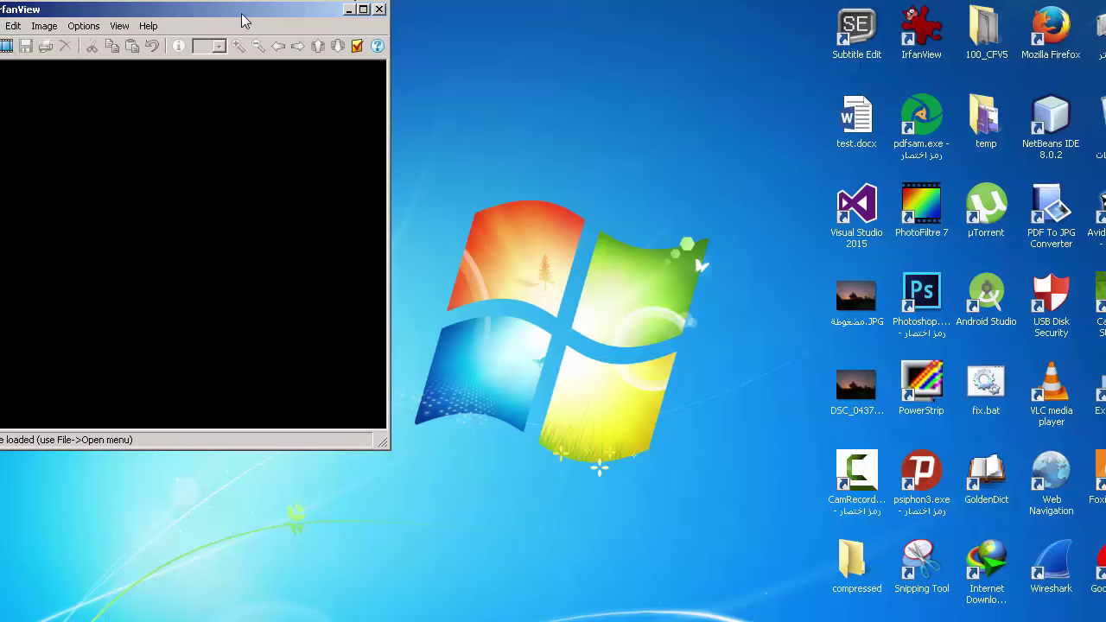
drag(246, 11, 602, 100)
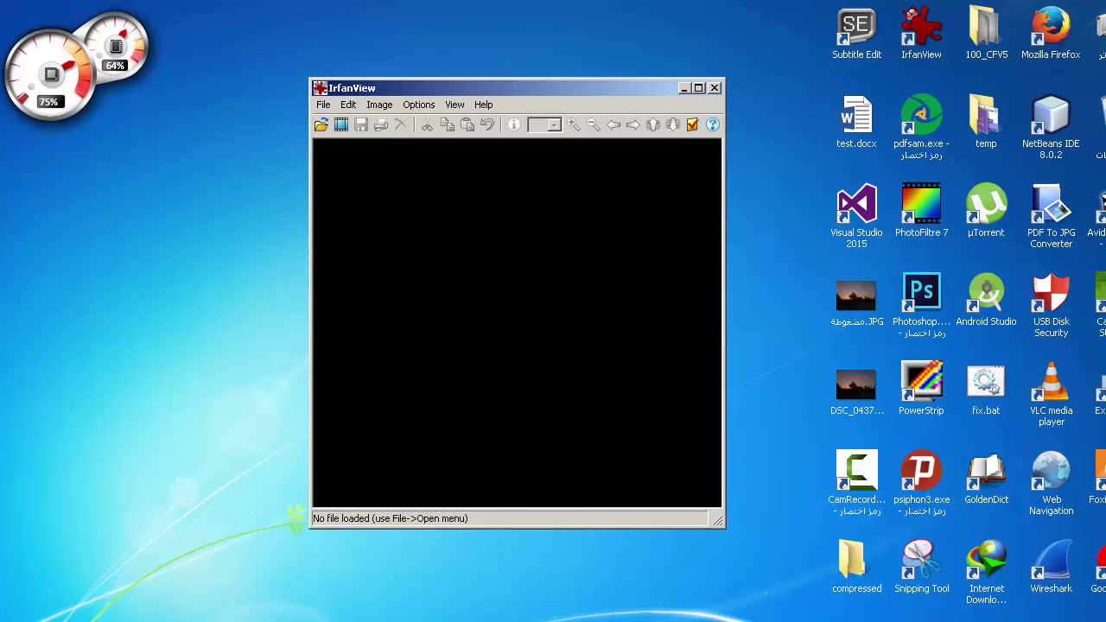
click(977, 607)
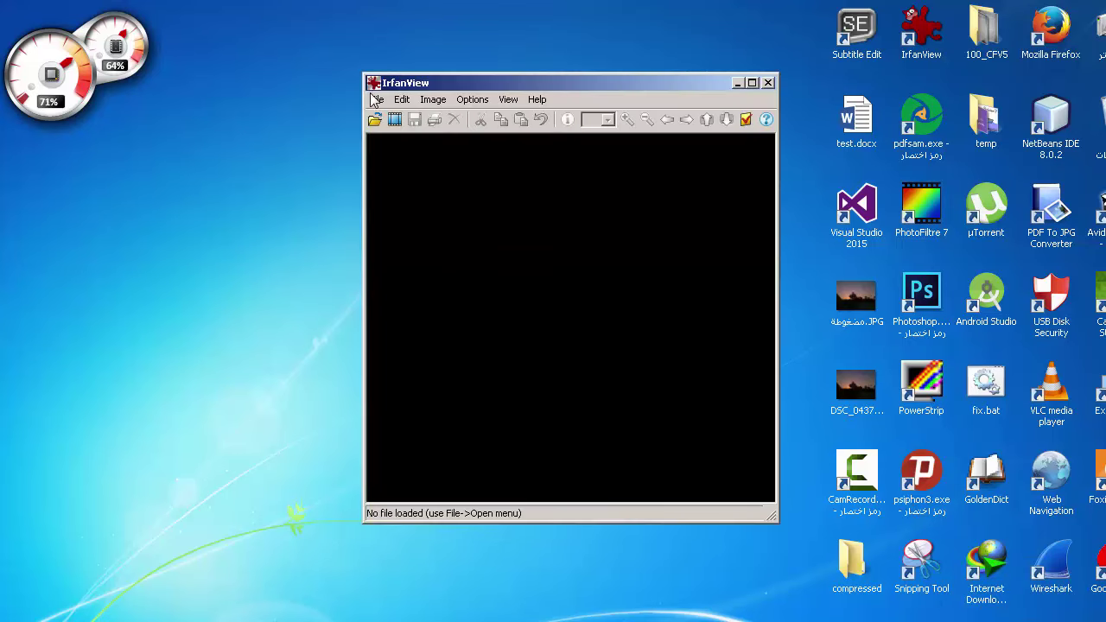
Step: Open IrfanView's Batch Conversion/Rename dialog and reposition it so that it is fully in view
click(403, 99)
mouse_move(376, 102)
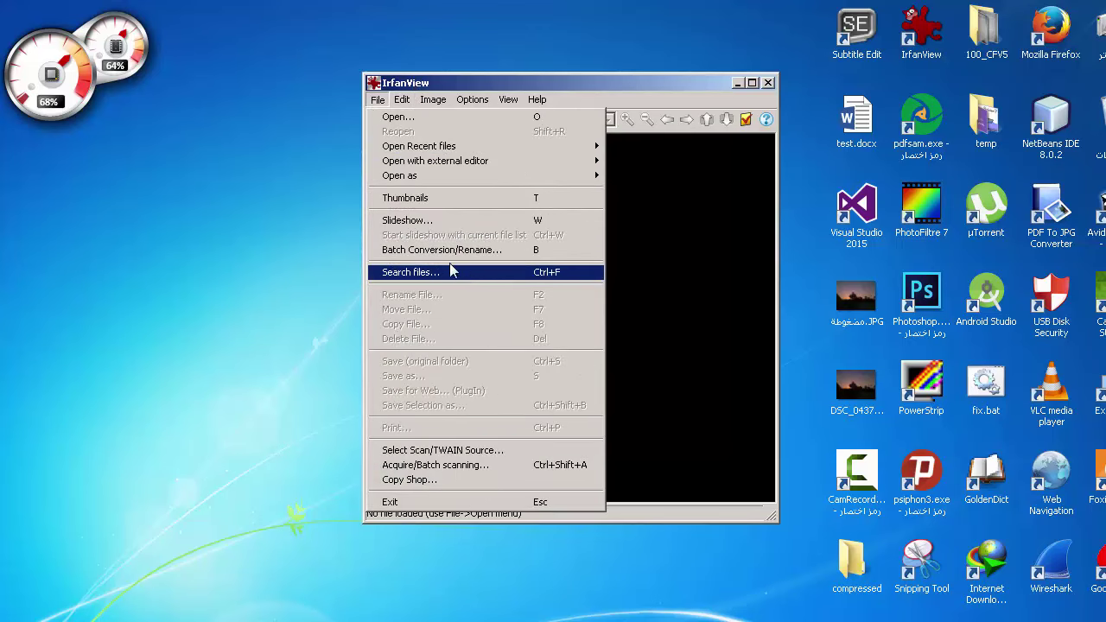
click(421, 251)
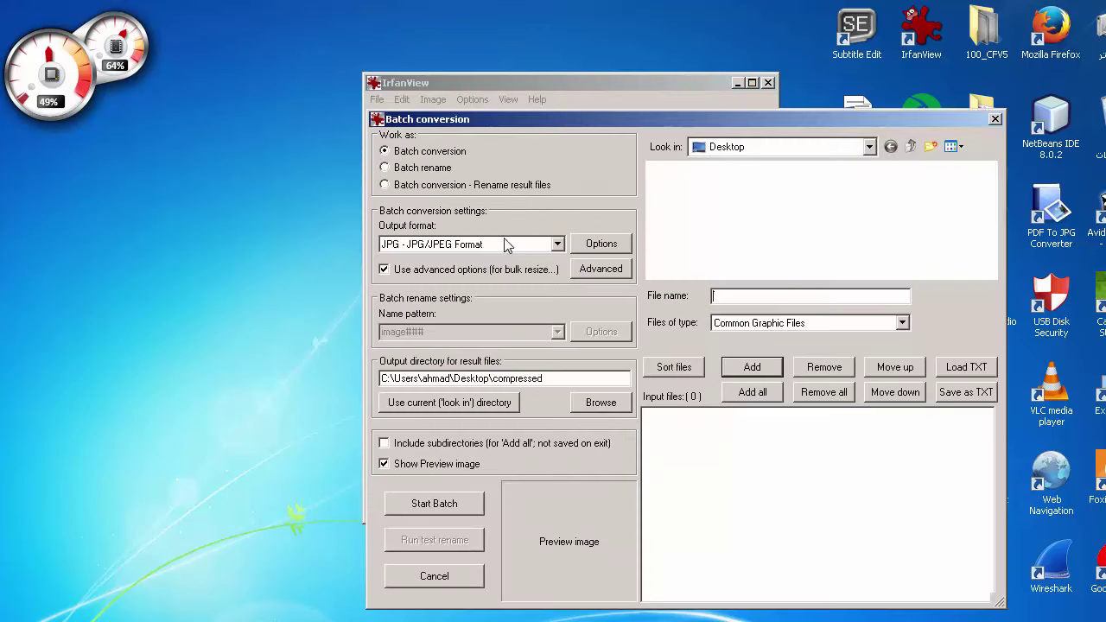
drag(509, 120, 428, 86)
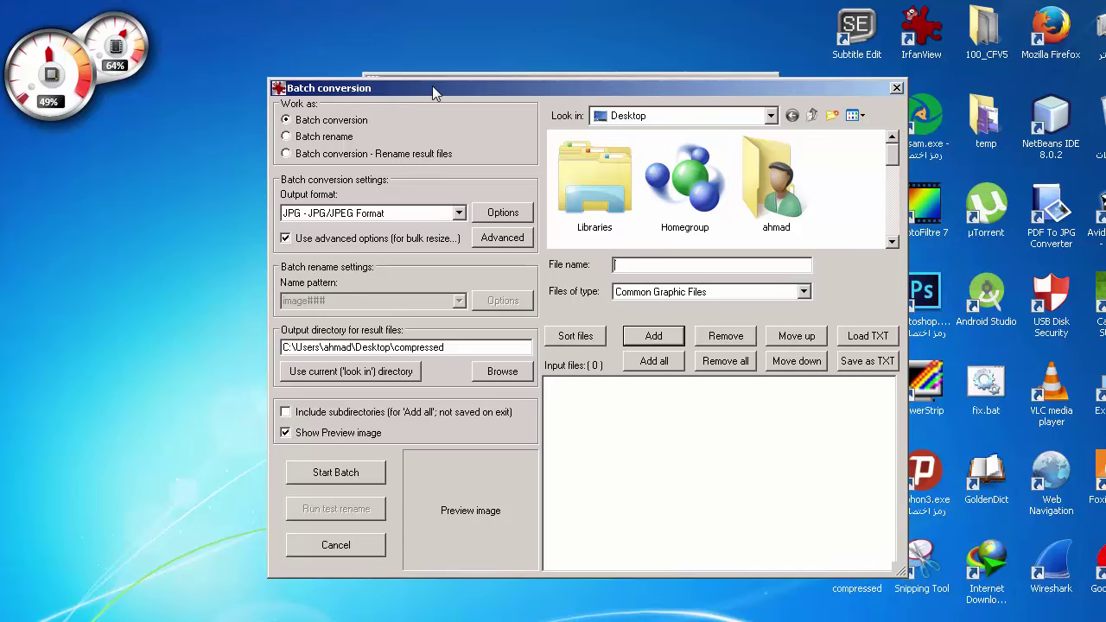
drag(432, 85, 391, 70)
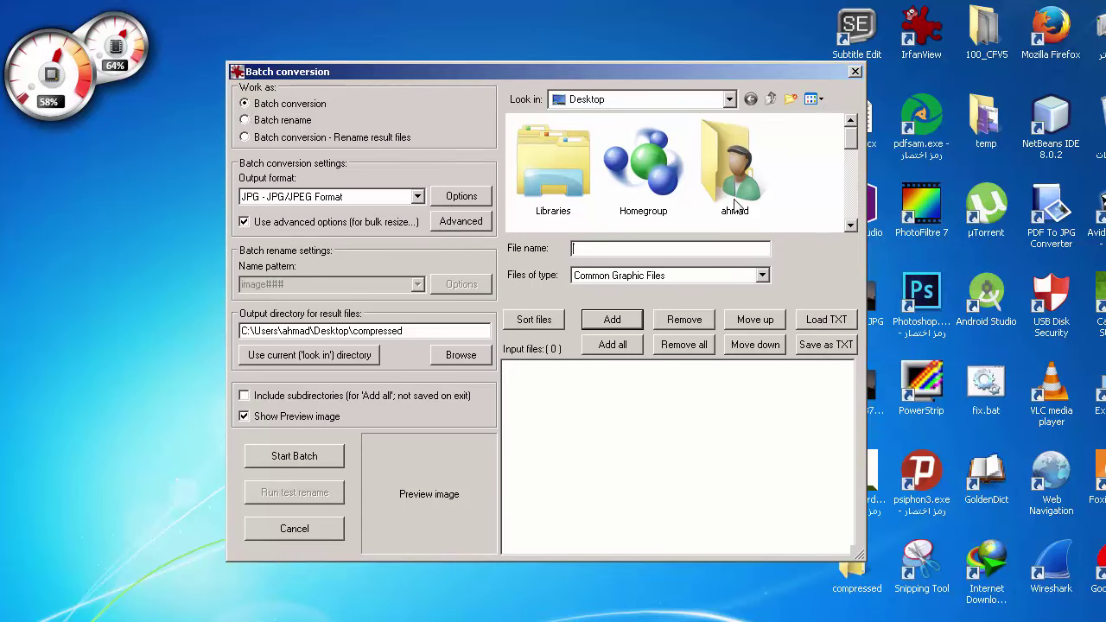
Step: Add DSC_0104.jpg and DSC_0105.jpg from the 100_CFV5 folder to the batch's input files
drag(856, 140, 855, 172)
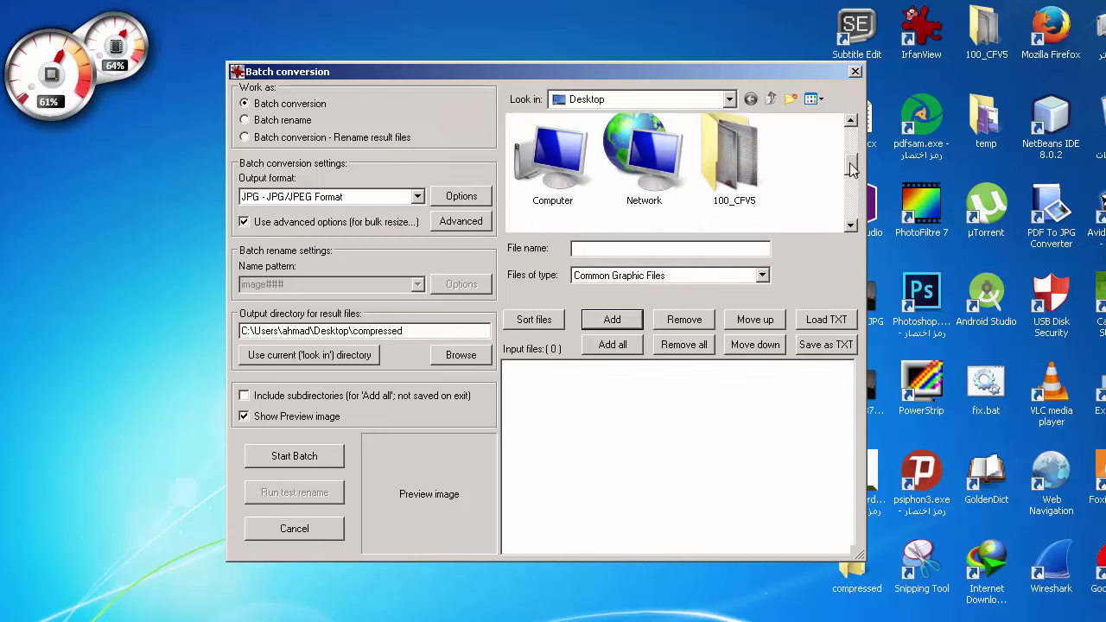
double_click(748, 173)
click(656, 178)
ctrl+click(735, 169)
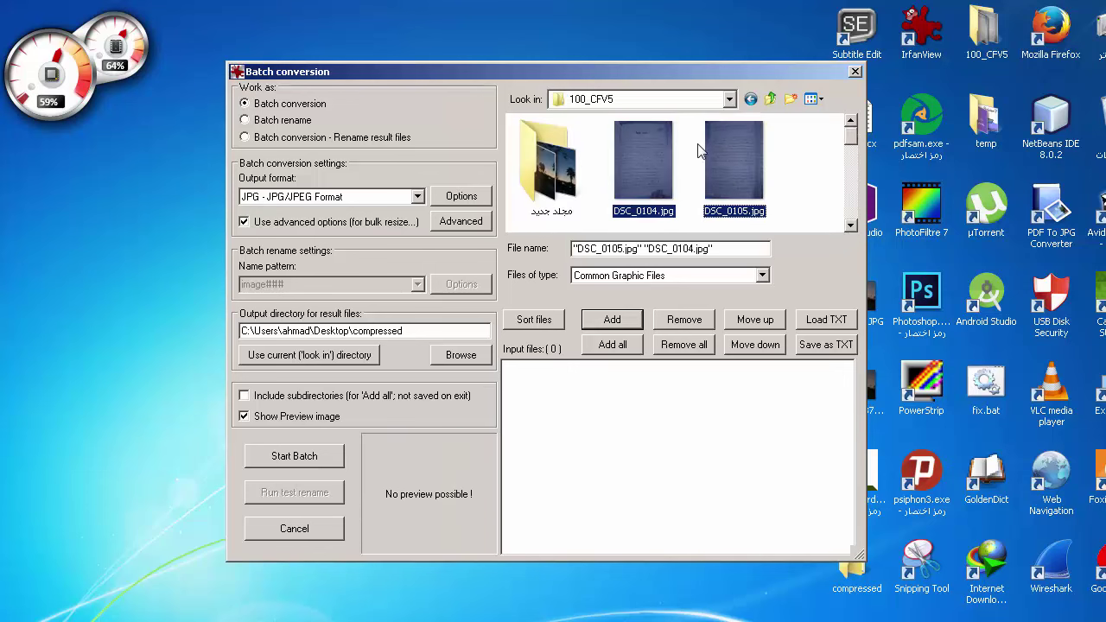
click(616, 321)
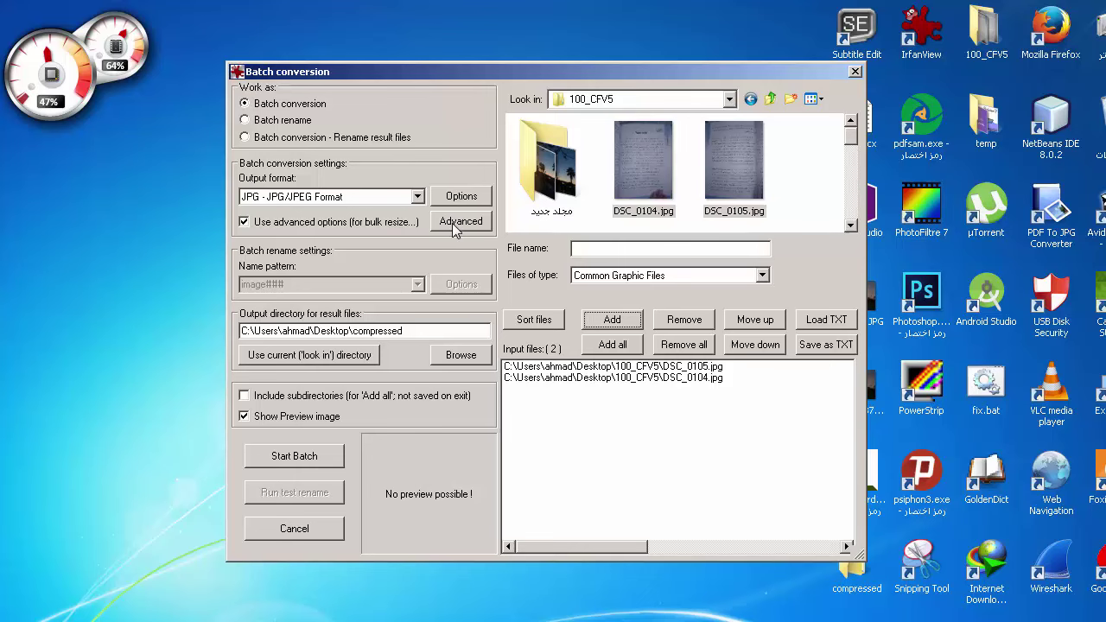
Step: Set the JPG output's save quality to 10 in the format options and accept them
click(461, 196)
drag(543, 176, 565, 176)
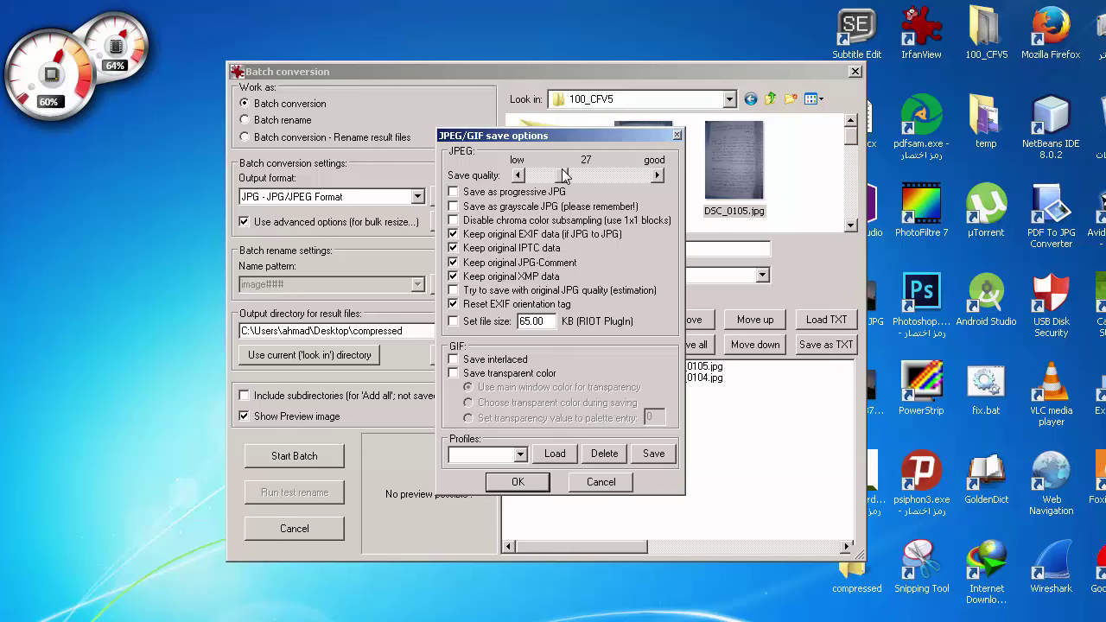
drag(562, 176, 560, 178)
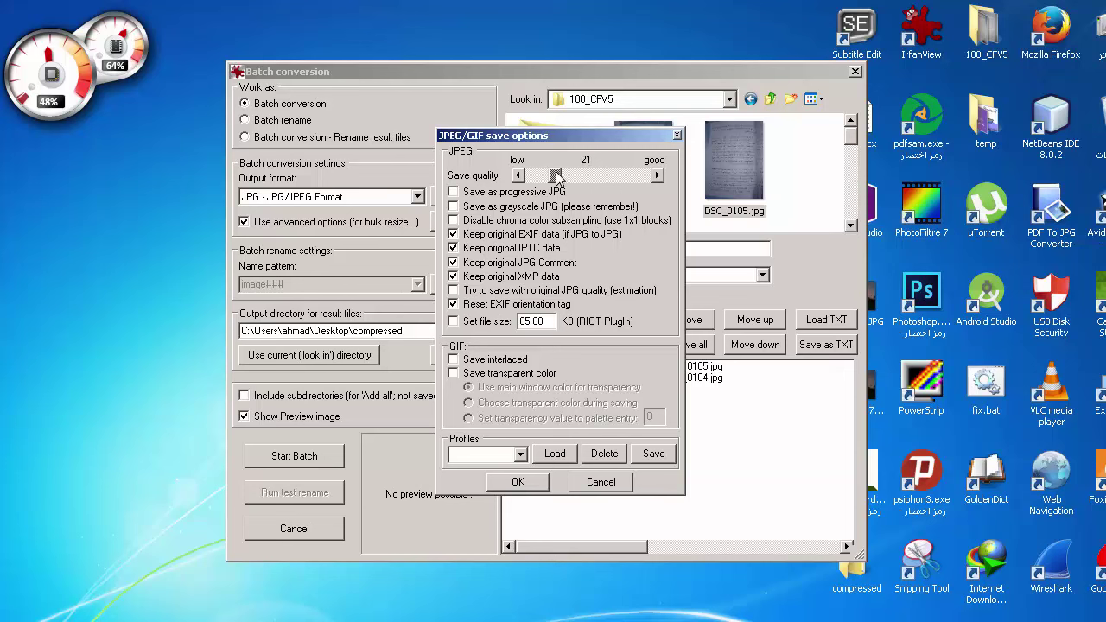
drag(557, 176, 543, 179)
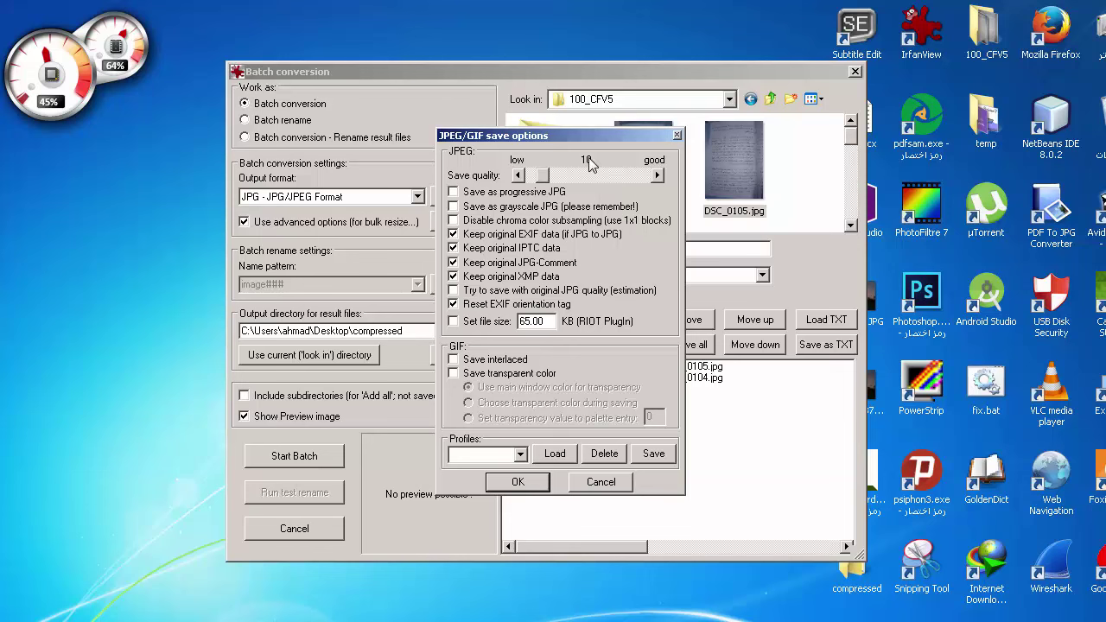
click(517, 482)
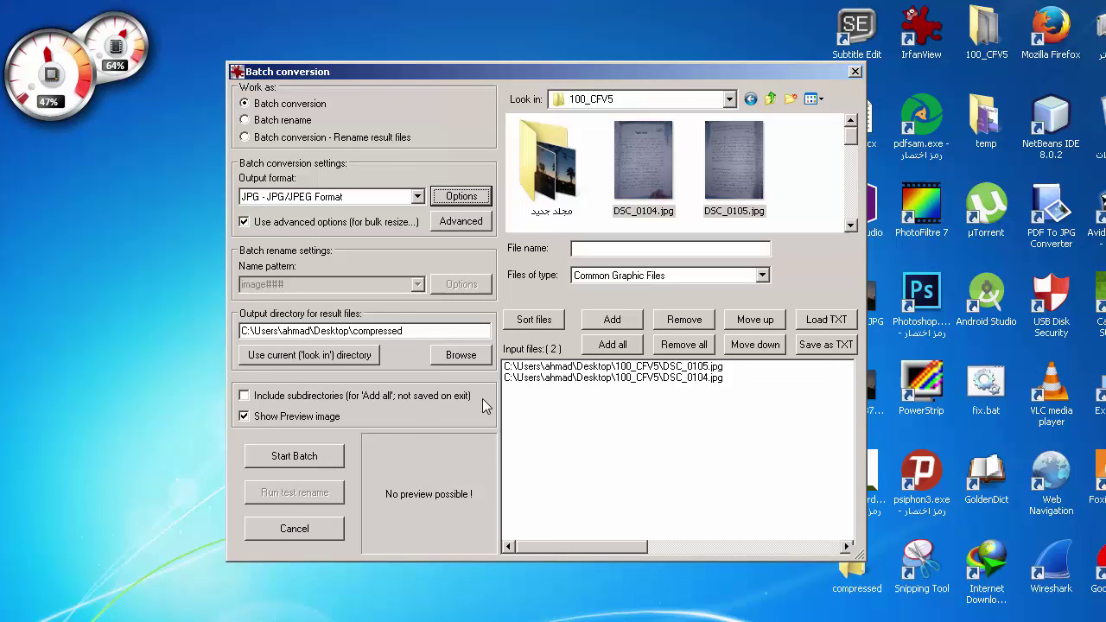
Step: Review the output directory, the compressed folder on the desktop, run the batch conversion, and exit the batch
click(417, 328)
drag(422, 331, 251, 336)
click(280, 335)
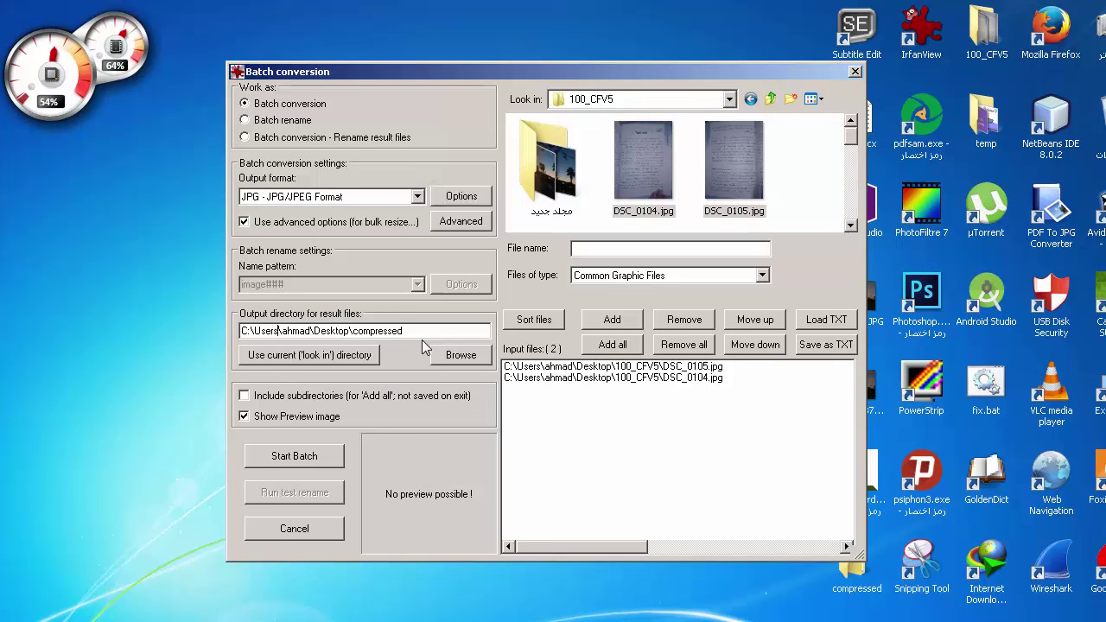
click(295, 457)
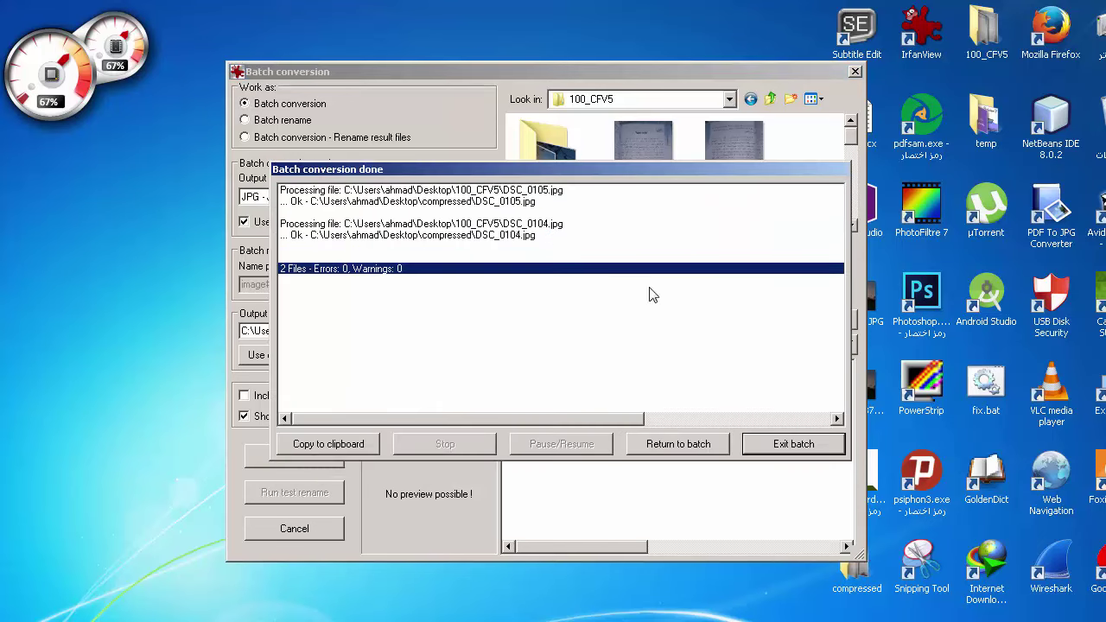
click(781, 442)
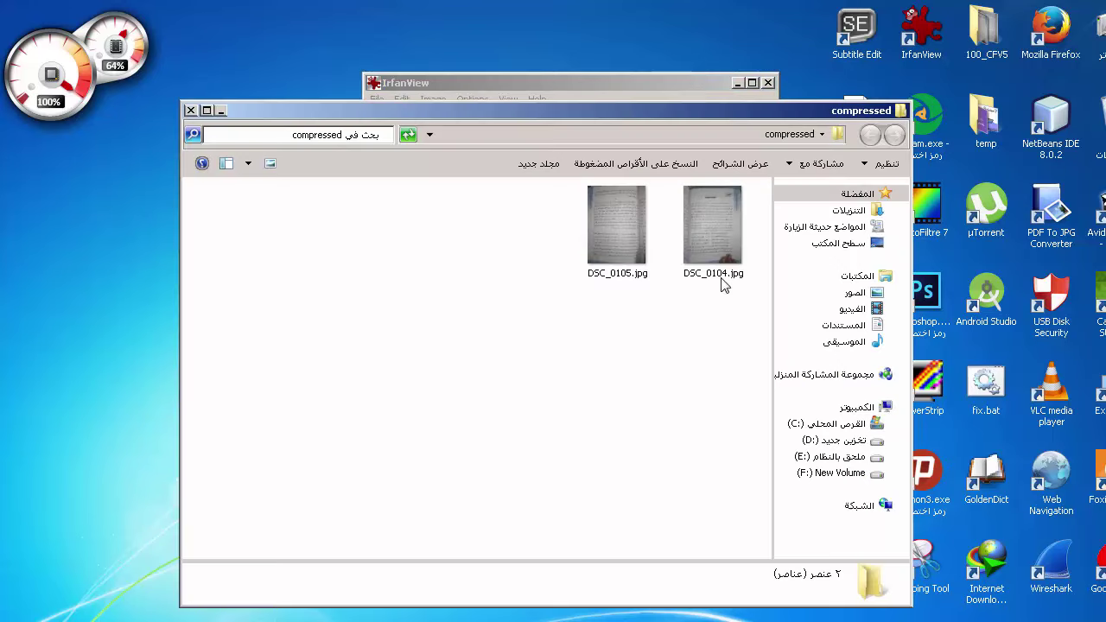
Step: Open the compressed DSC_0104.jpg and examine its text quality at close zoom and at full-page view
click(717, 239)
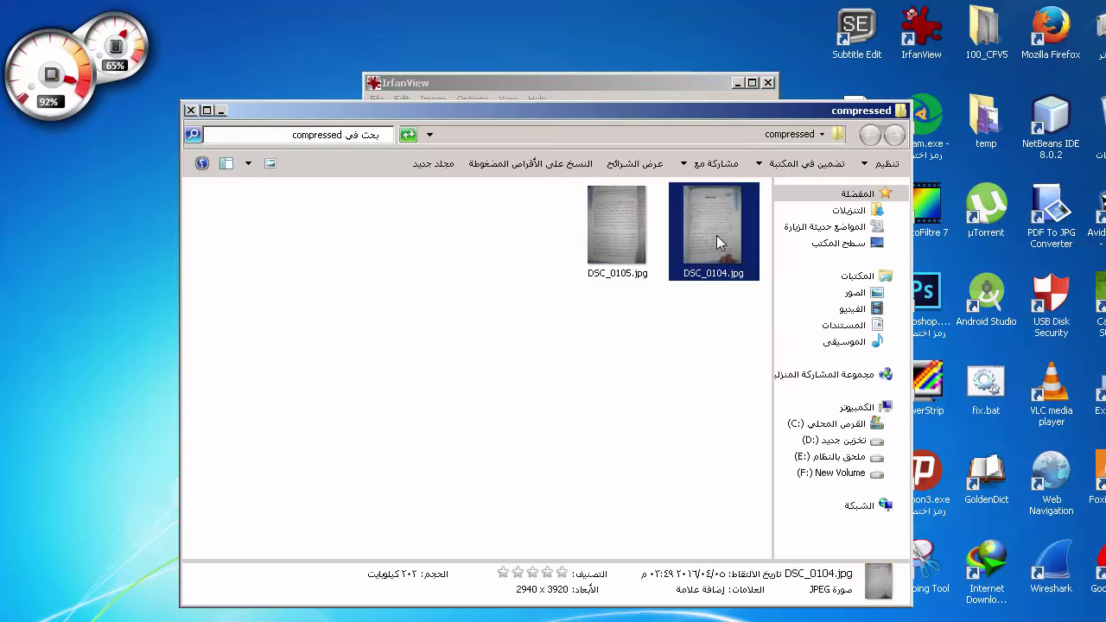
double_click(716, 237)
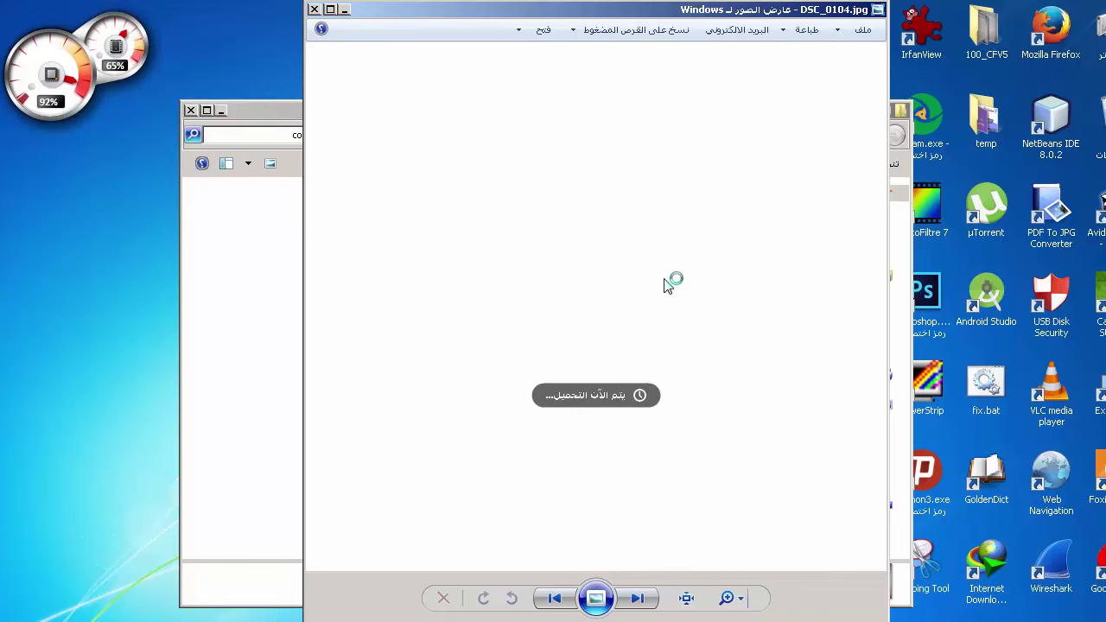
scroll(670, 285, up, 1)
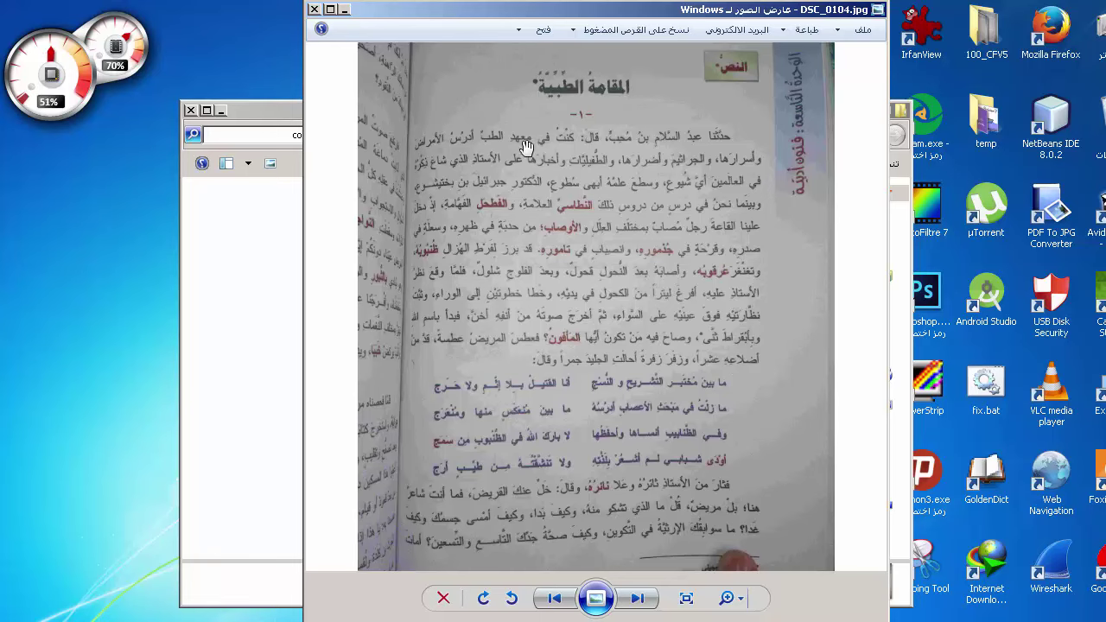
scroll(525, 210, up, 1)
scroll(525, 210, up, 6)
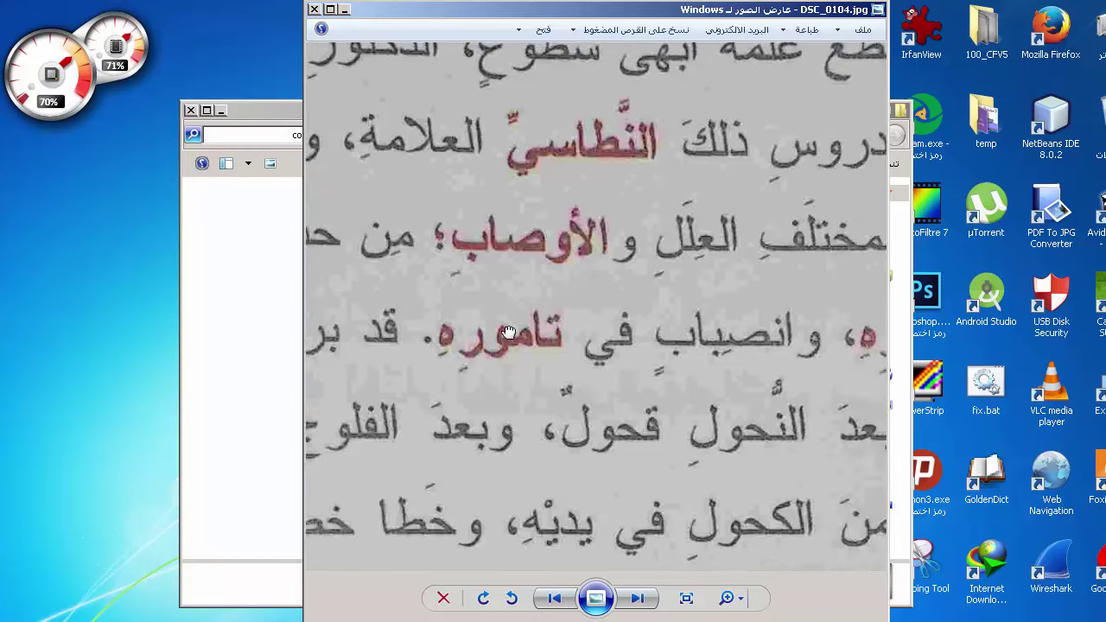
scroll(602, 297, up, 3)
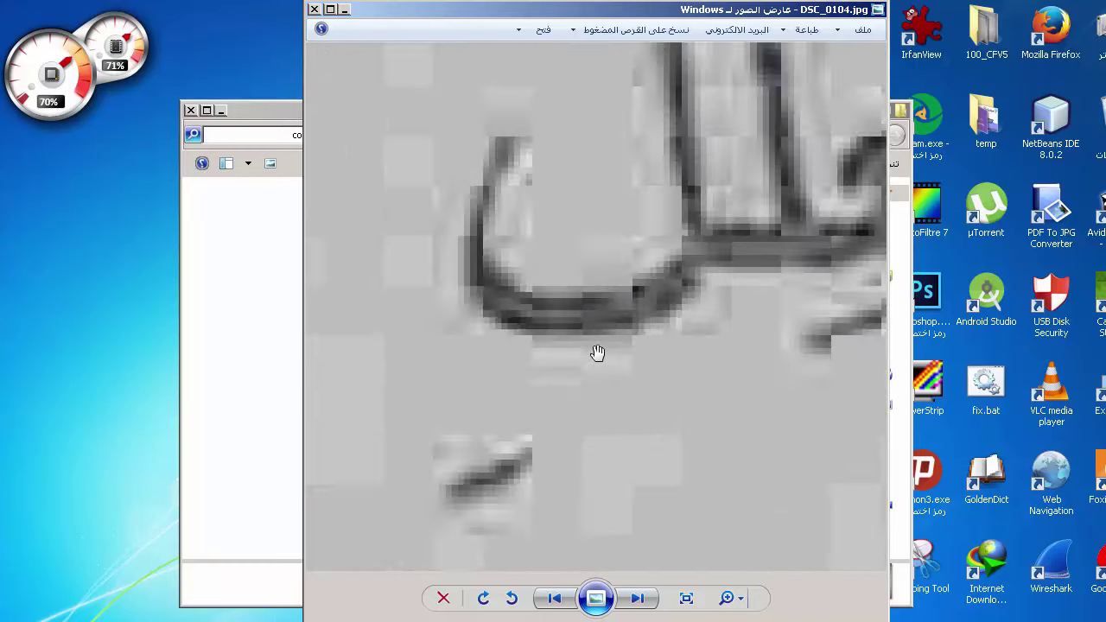
scroll(563, 264, down, 8)
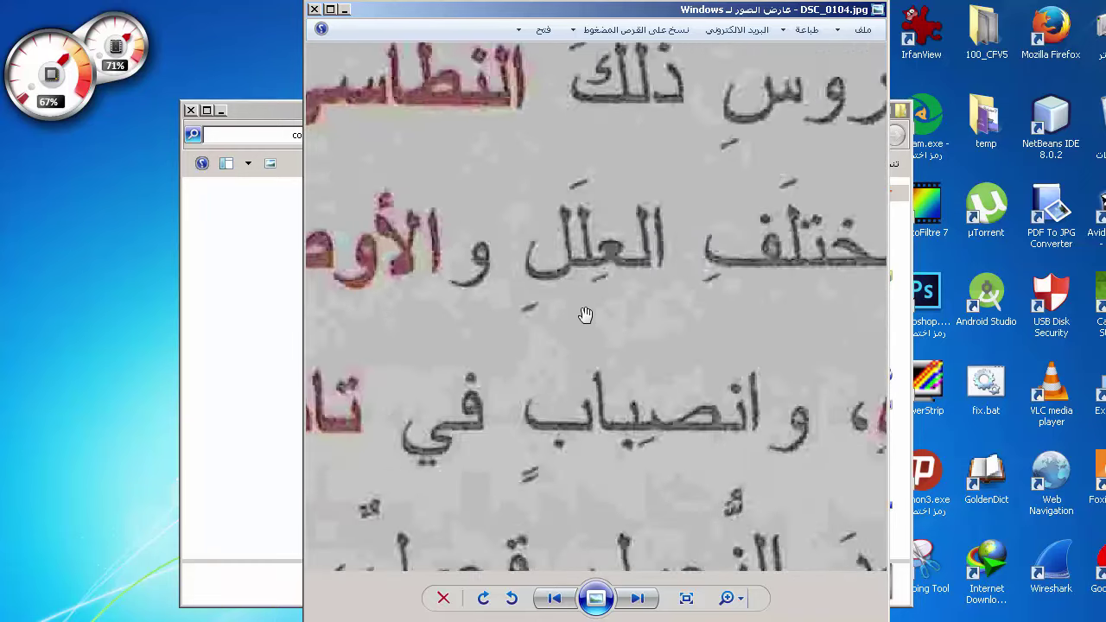
scroll(585, 314, down, 2)
Step: Check the file size in the compressed DSC_0104.jpg's properties, and close the photo viewer and the compressed folder
right_click(534, 262)
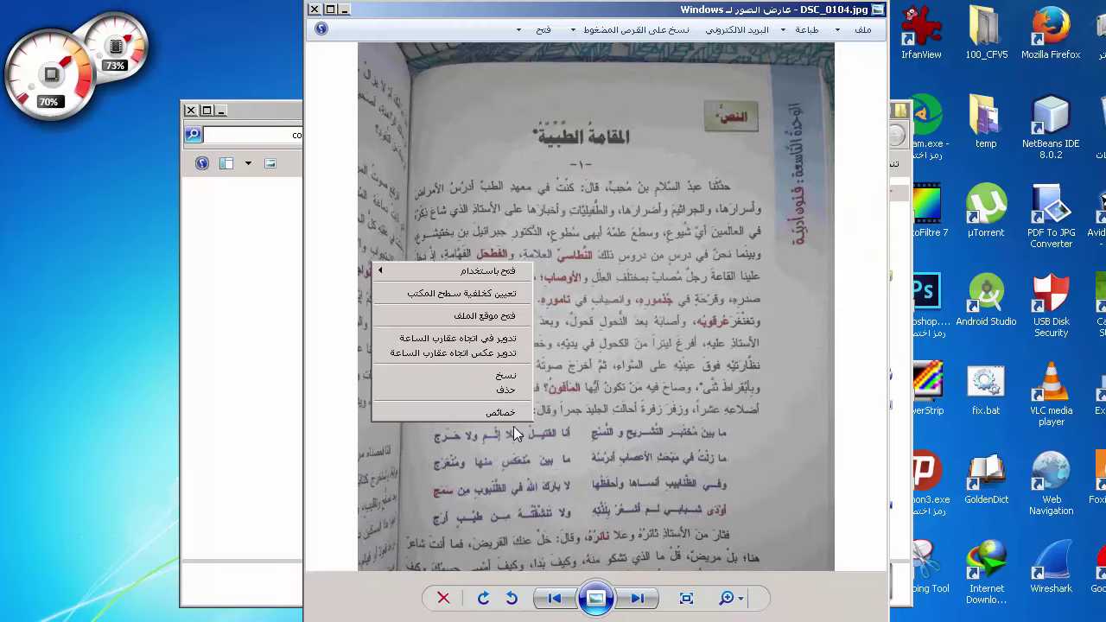
click(512, 417)
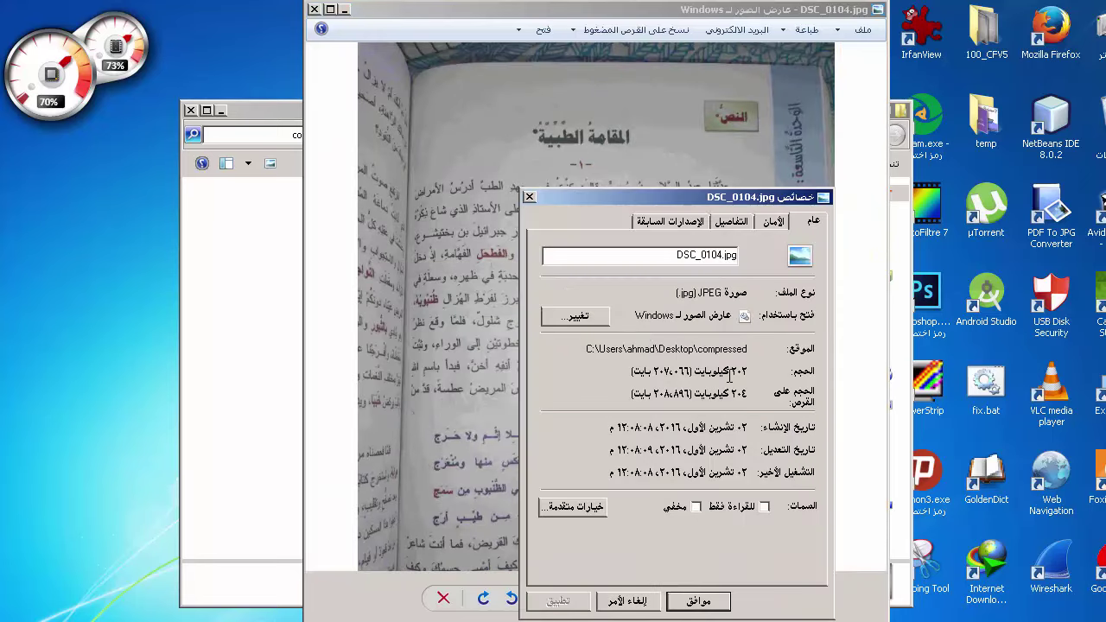
click(530, 197)
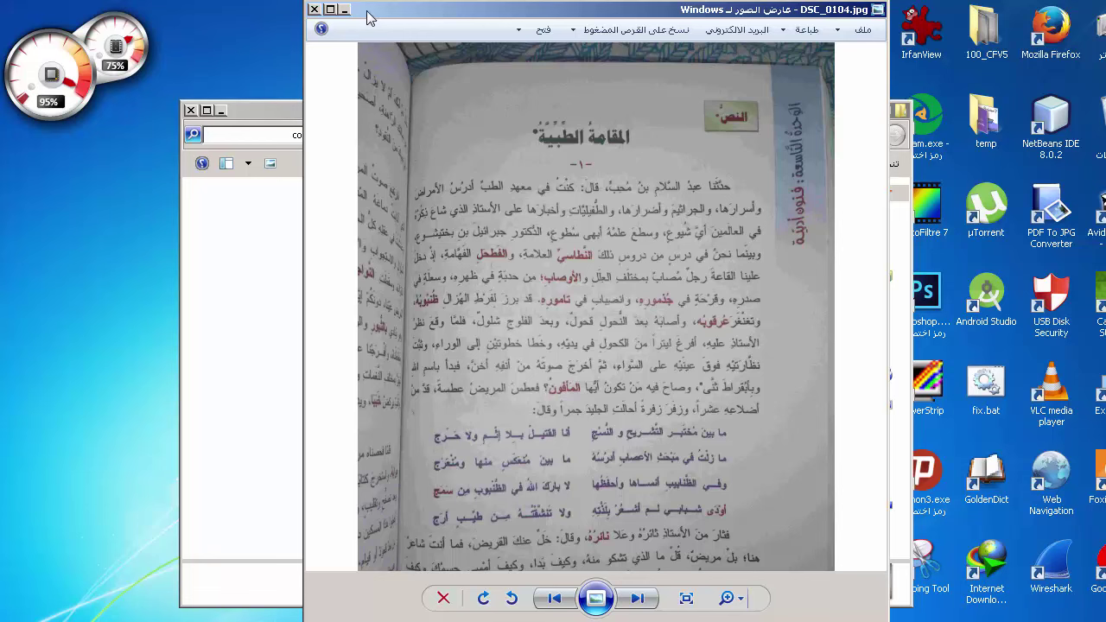
click(316, 11)
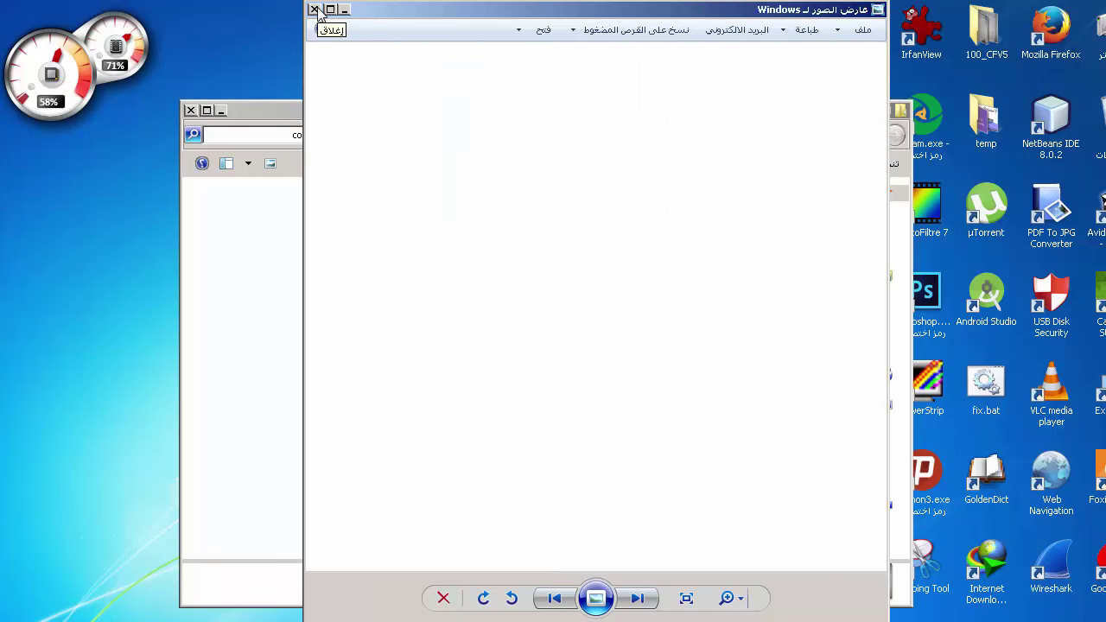
click(415, 207)
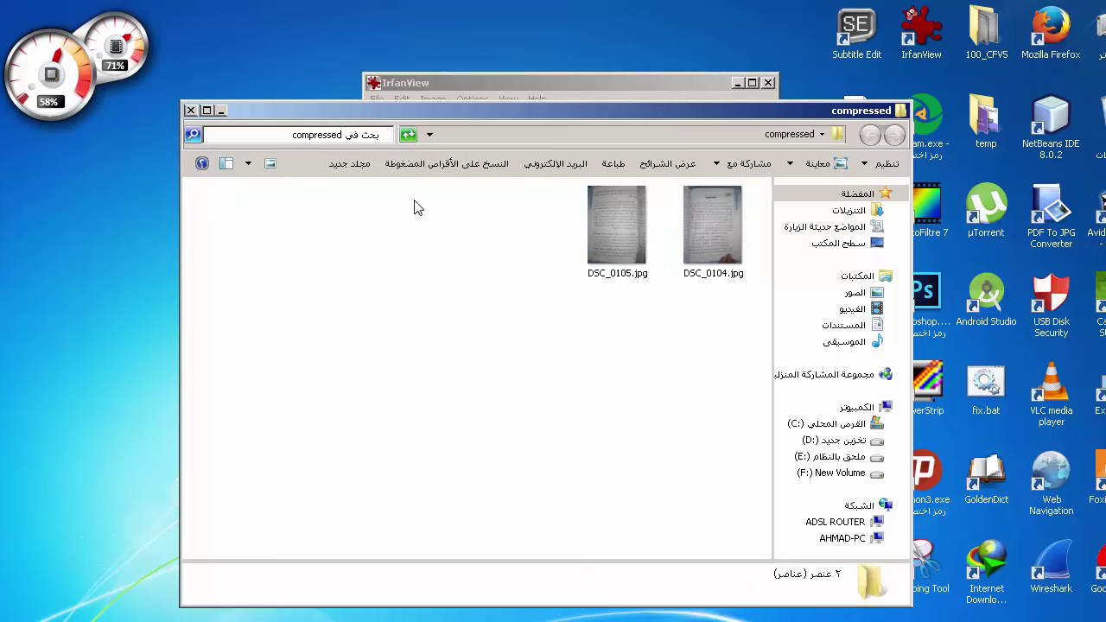
click(191, 110)
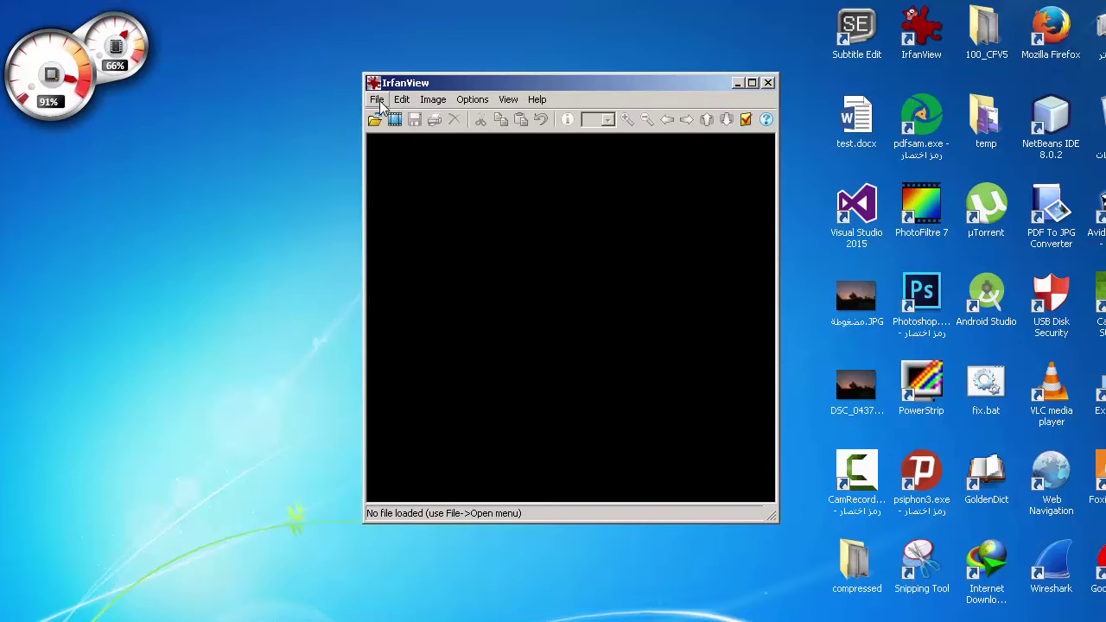
Step: Open Batch Conversion/Rename and enable resizing to 15% of the original width in the advanced options
click(378, 100)
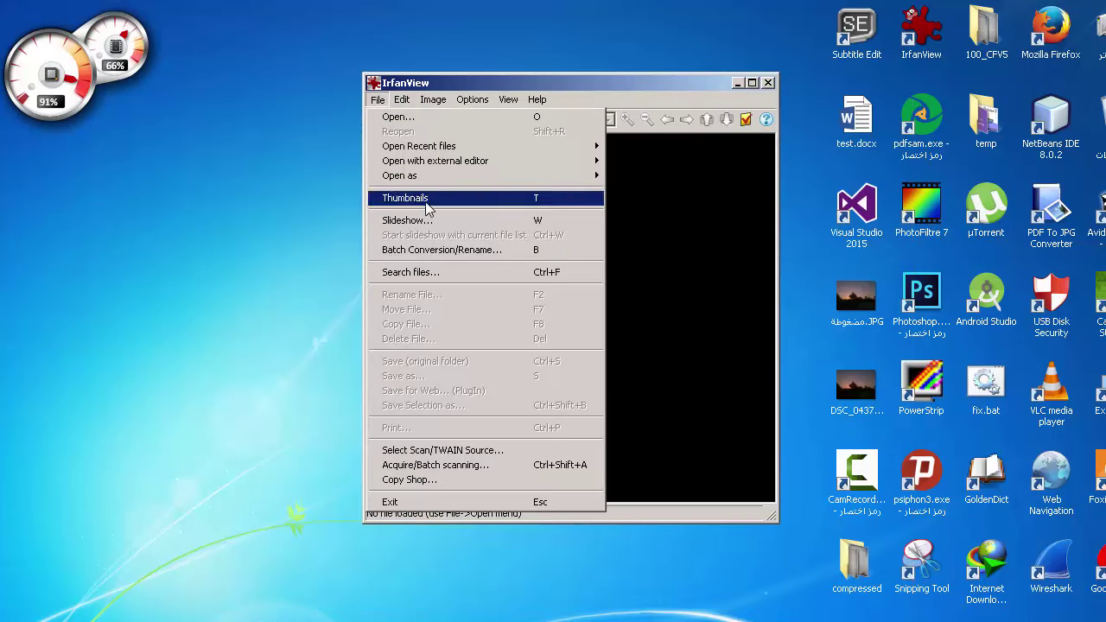
click(443, 250)
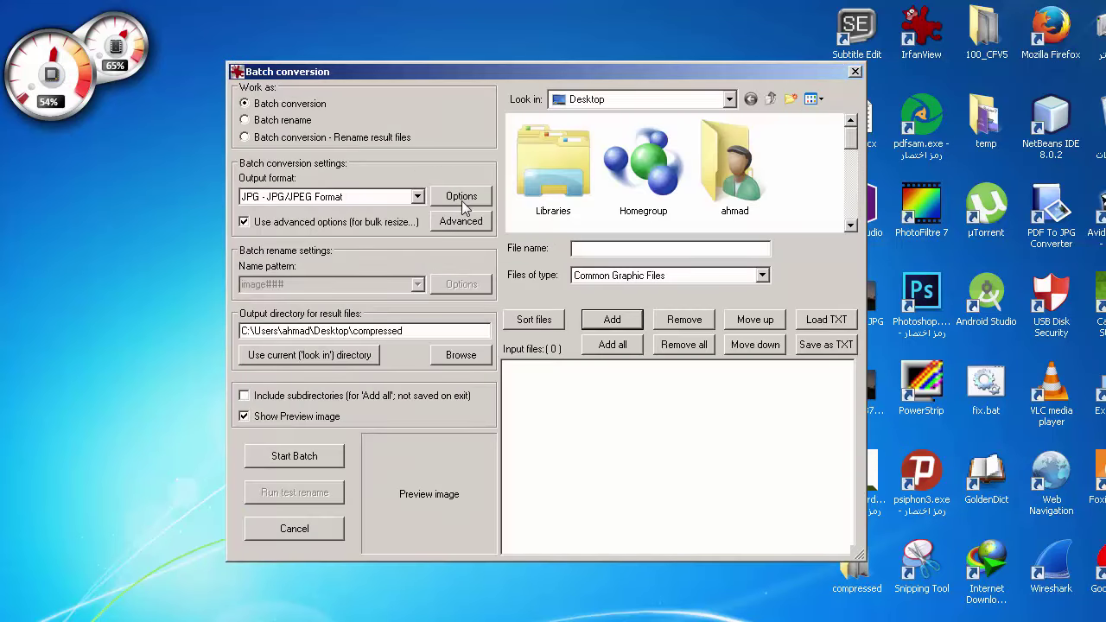
click(460, 222)
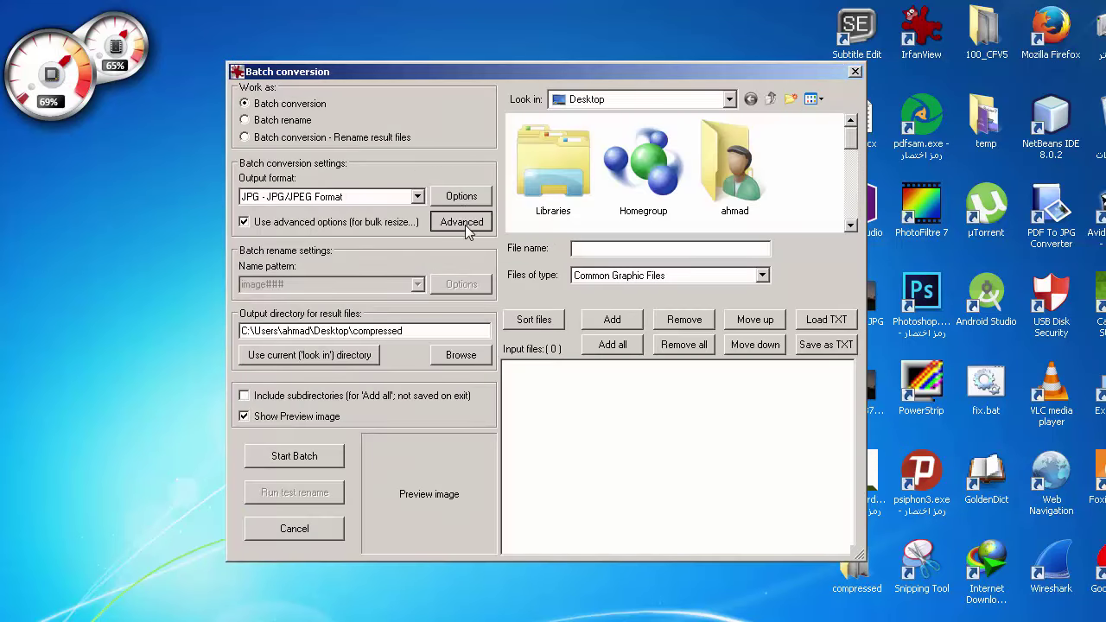
click(278, 226)
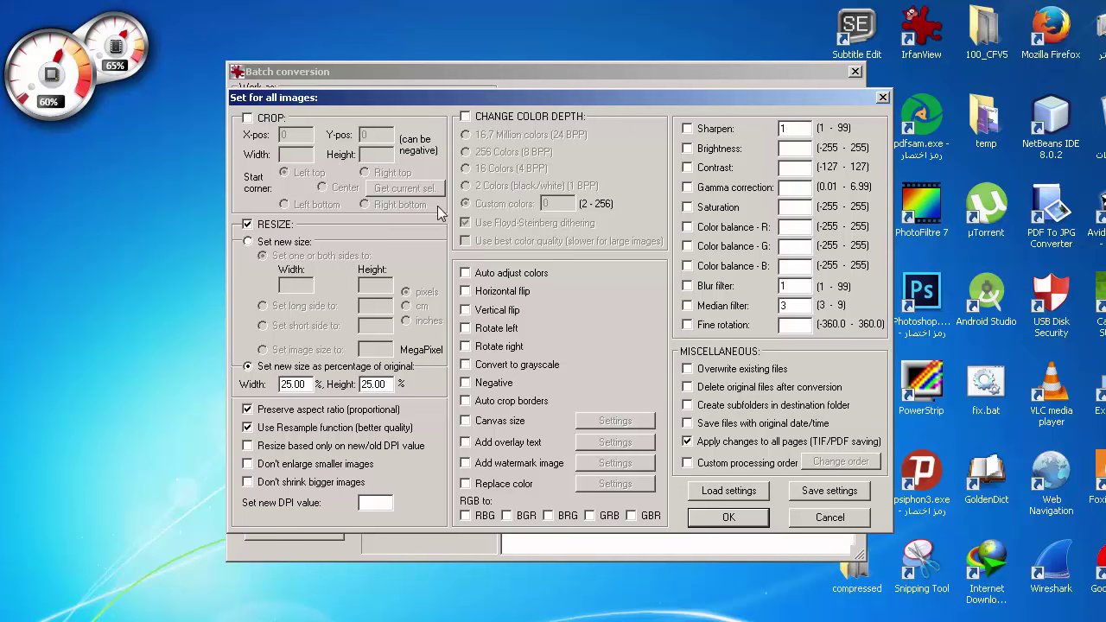
double_click(285, 384)
text(15)
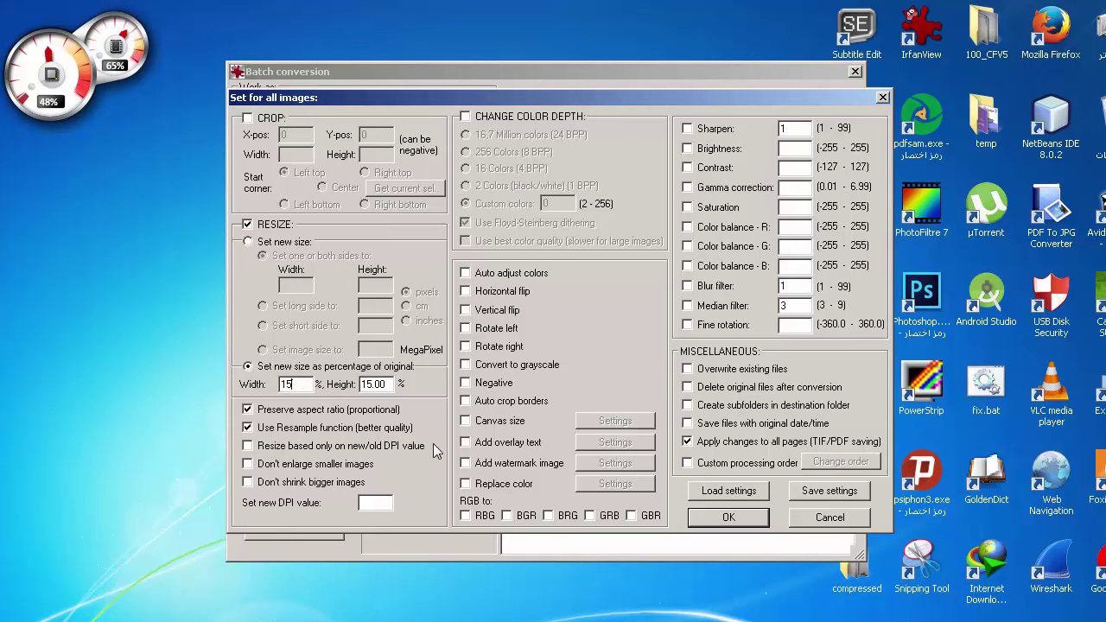
click(752, 516)
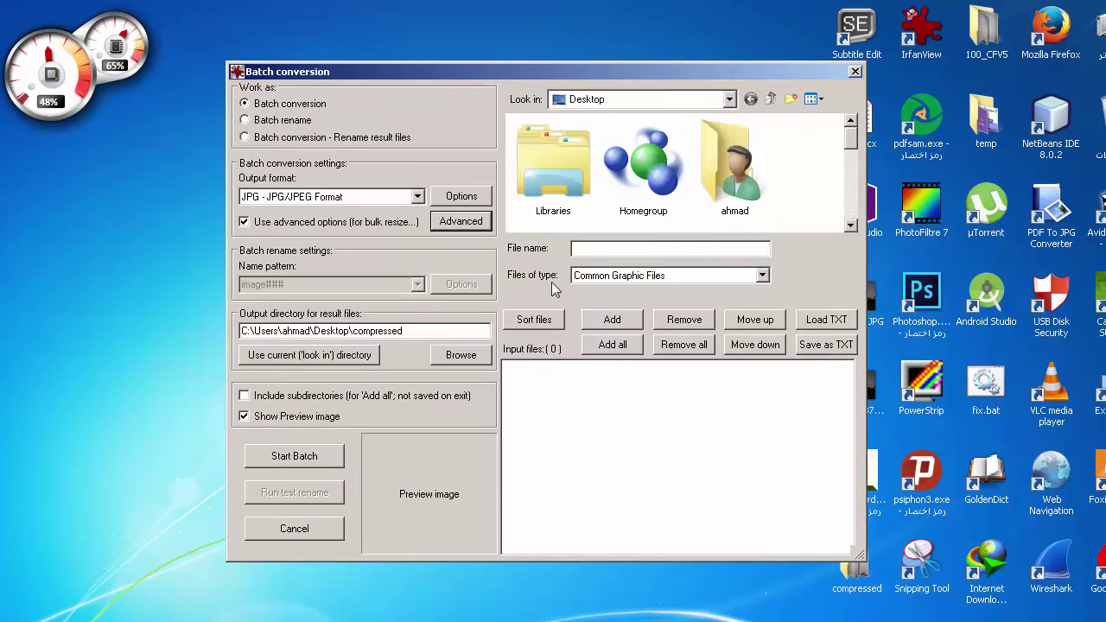
Step: Set the JPG output's save quality to 88 in the format options and accept them
click(465, 201)
drag(602, 180, 635, 180)
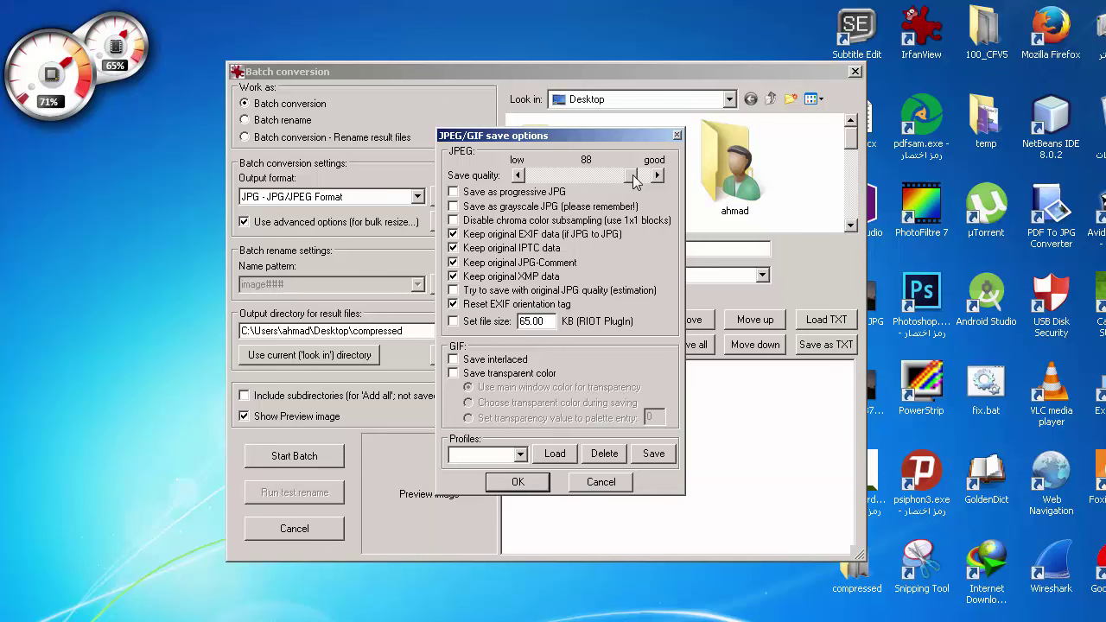
click(529, 481)
Step: Add DSC_0104.jpg and DSC_0105.jpg from the desktop's 100_CFV5 folder to the batch's input files
click(726, 195)
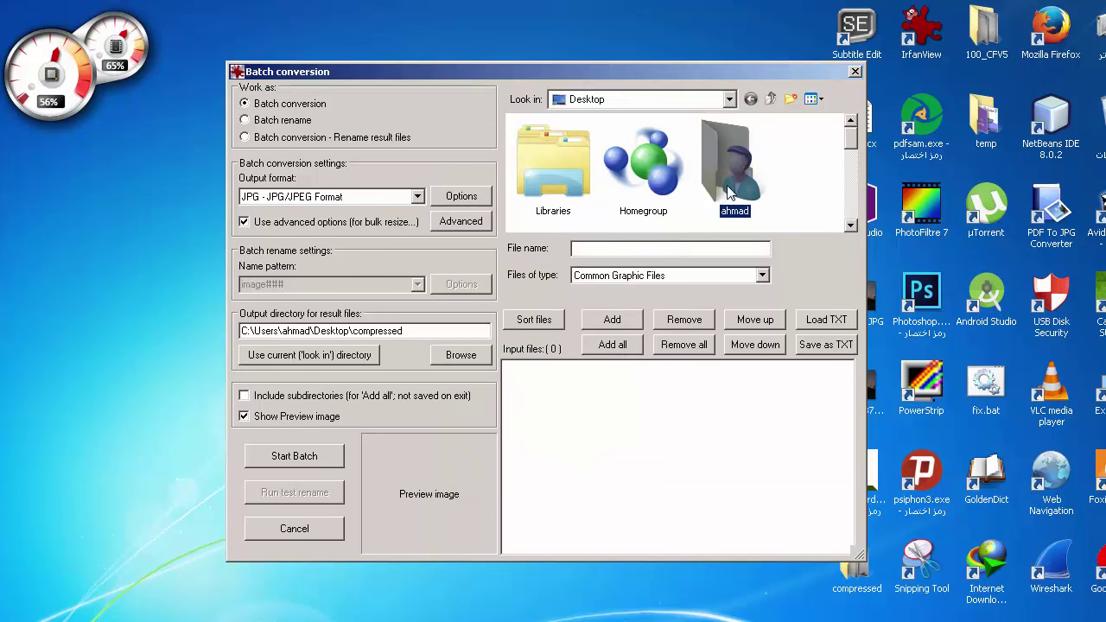
click(788, 169)
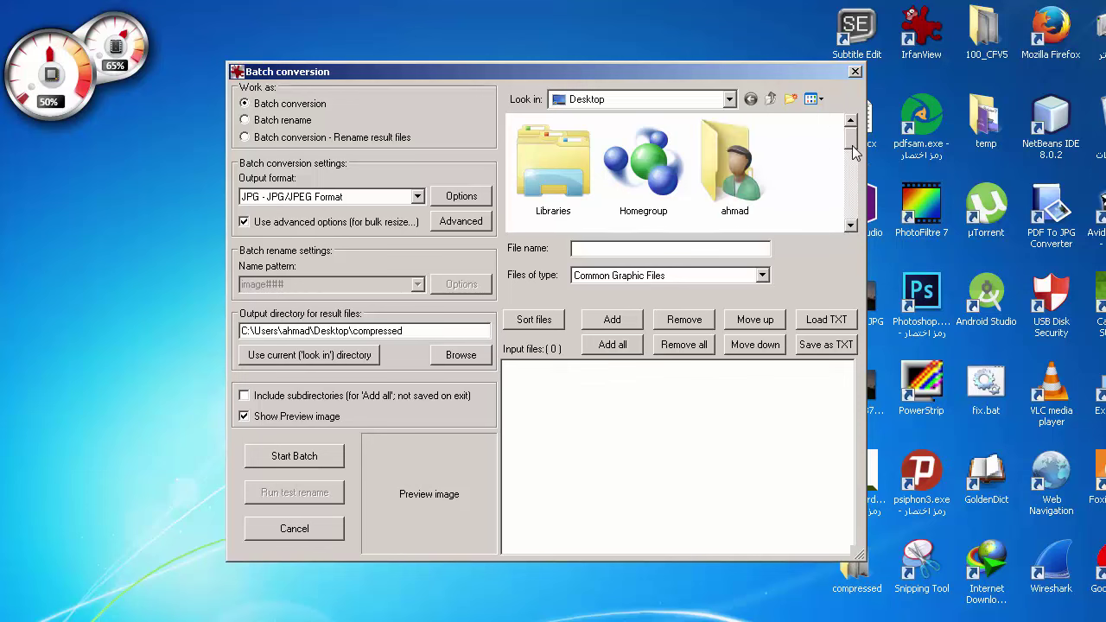
drag(851, 143, 834, 168)
double_click(749, 184)
click(749, 184)
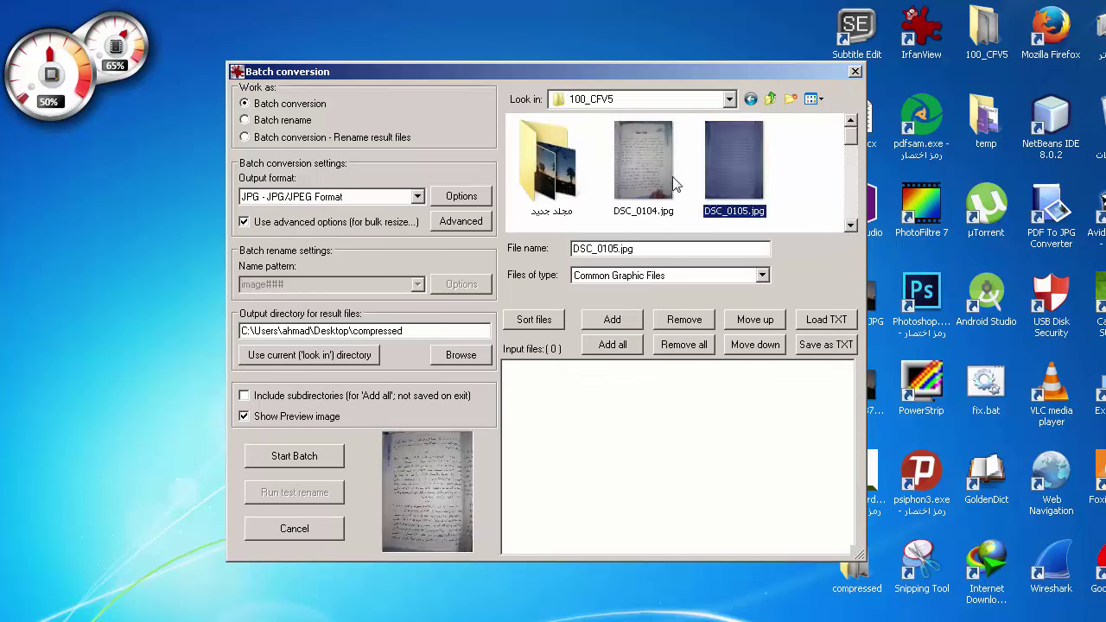
ctrl+click(640, 184)
click(639, 320)
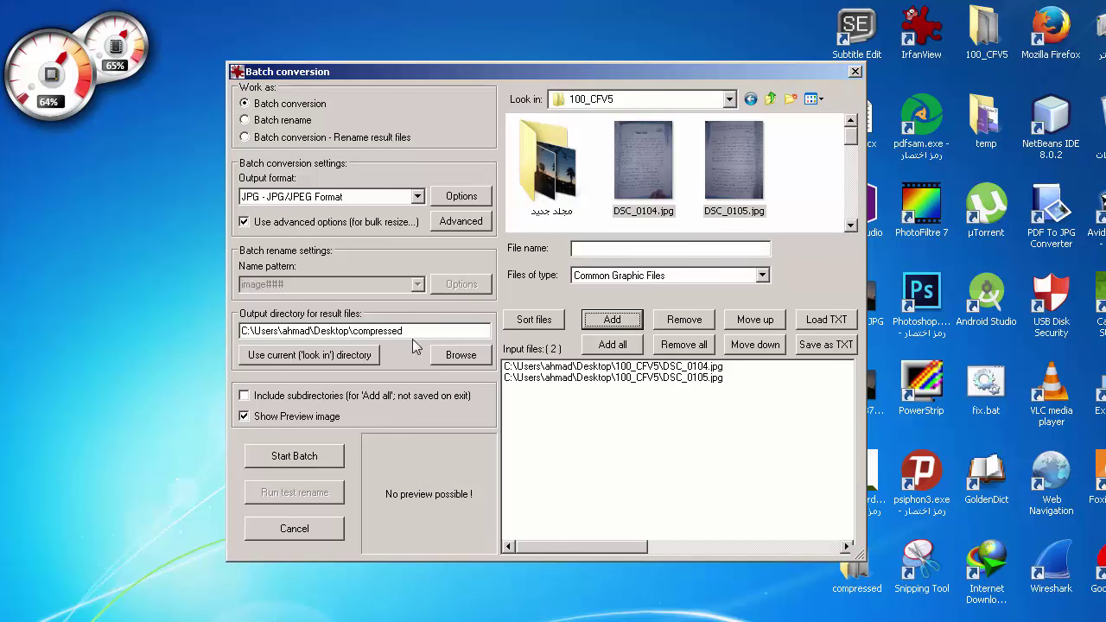
Step: Run the batch conversion, exit the batch, and minimize IrfanView to reveal the compressed folder
click(294, 456)
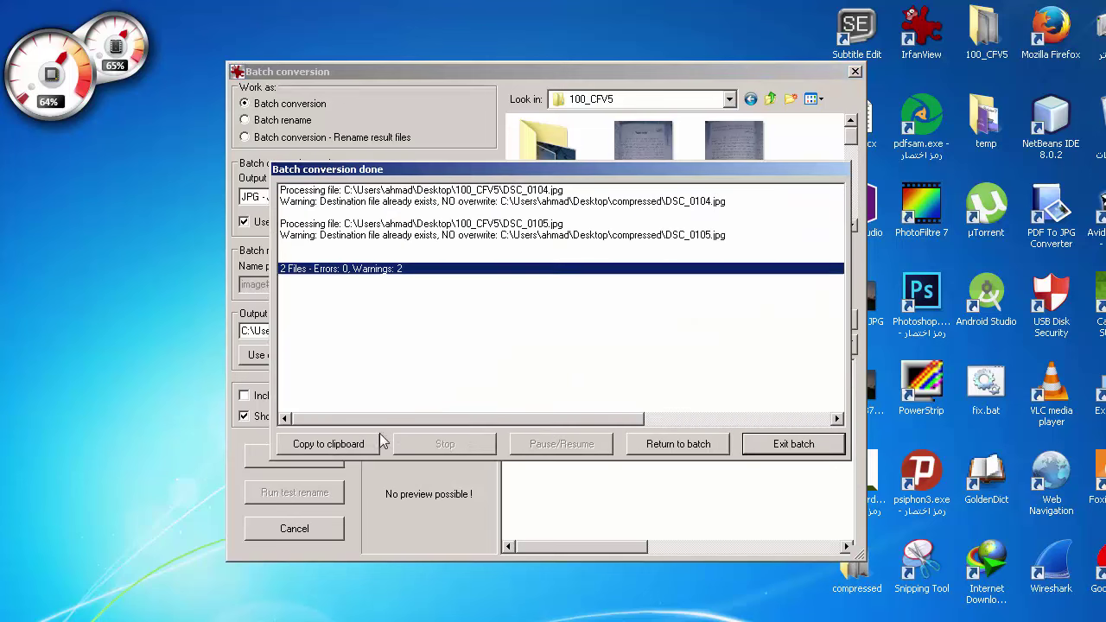
click(770, 445)
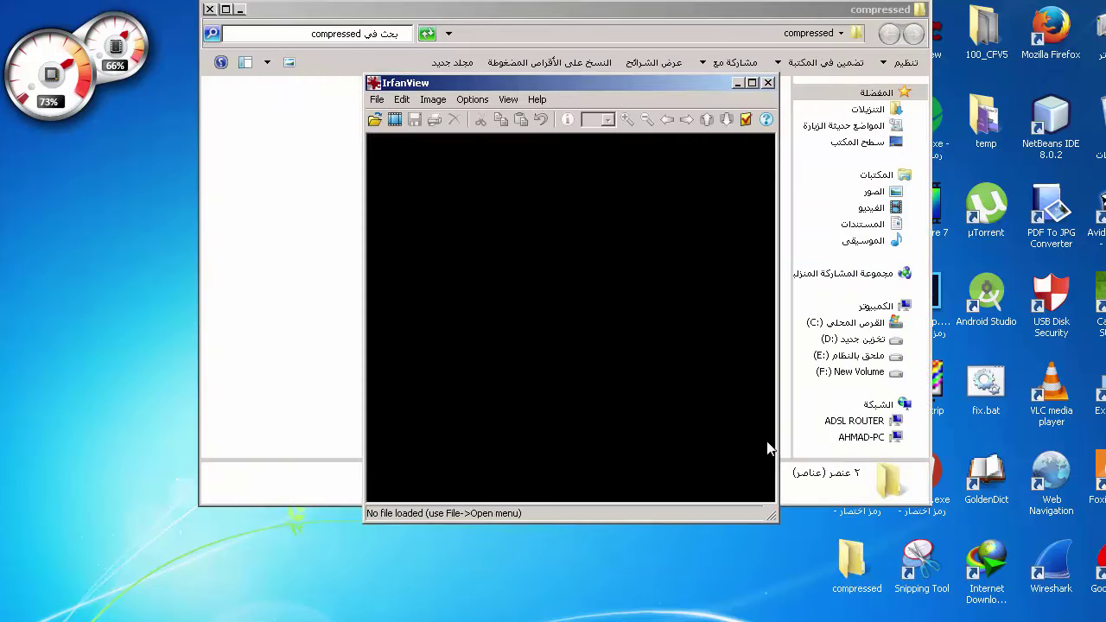
click(738, 83)
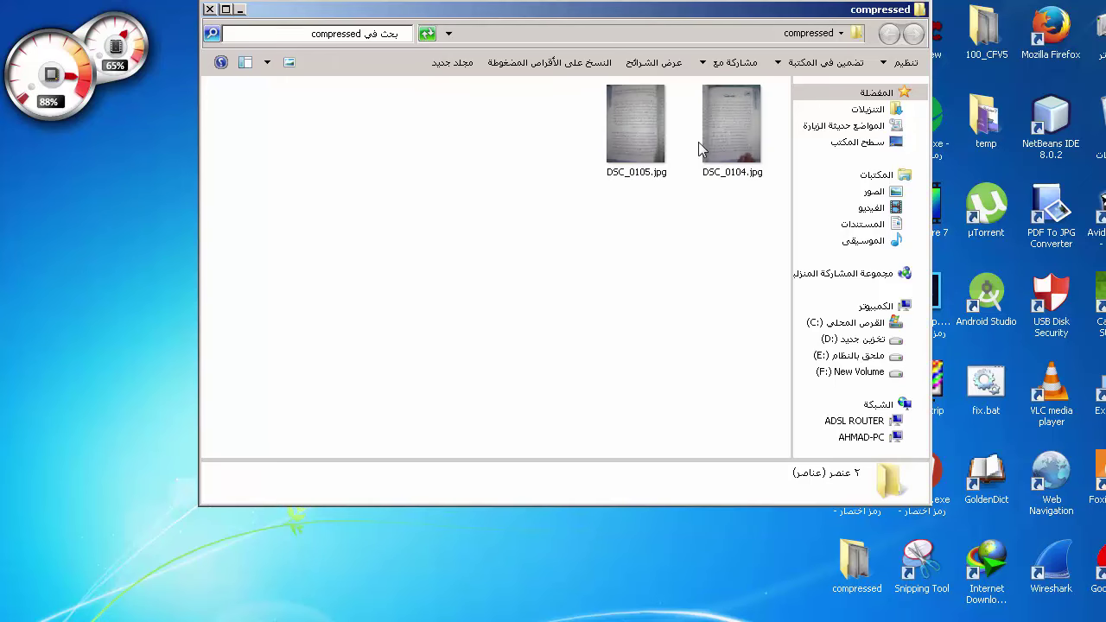
Step: Open DSC_0104.jpg from the compressed folder and examine the resized page's legibility at close zoom and full-page view
double_click(724, 149)
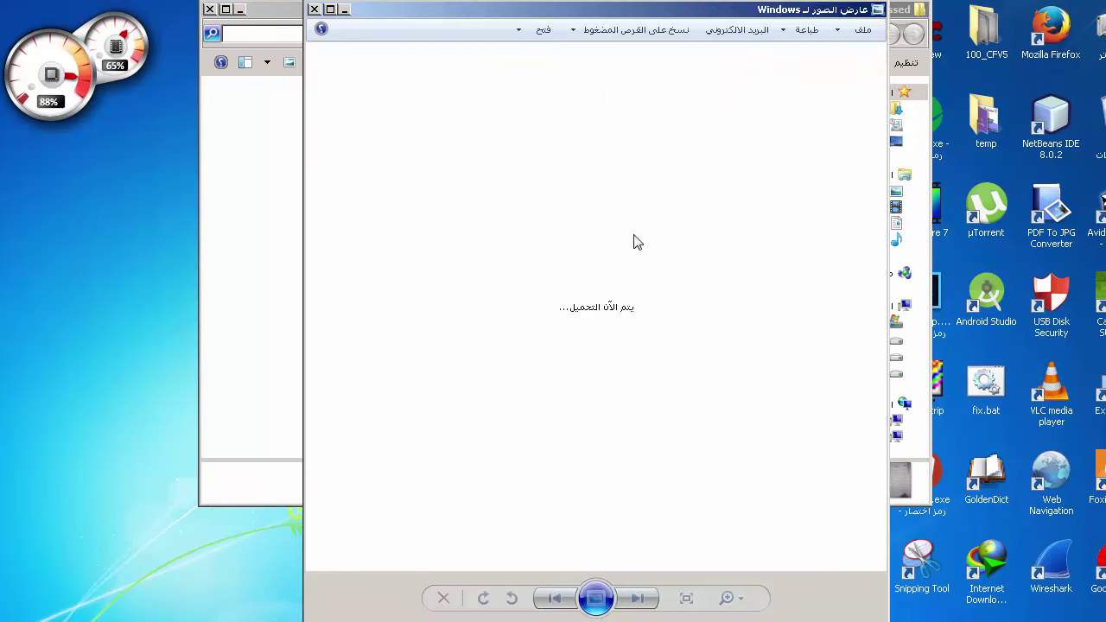
scroll(657, 263, up, 4)
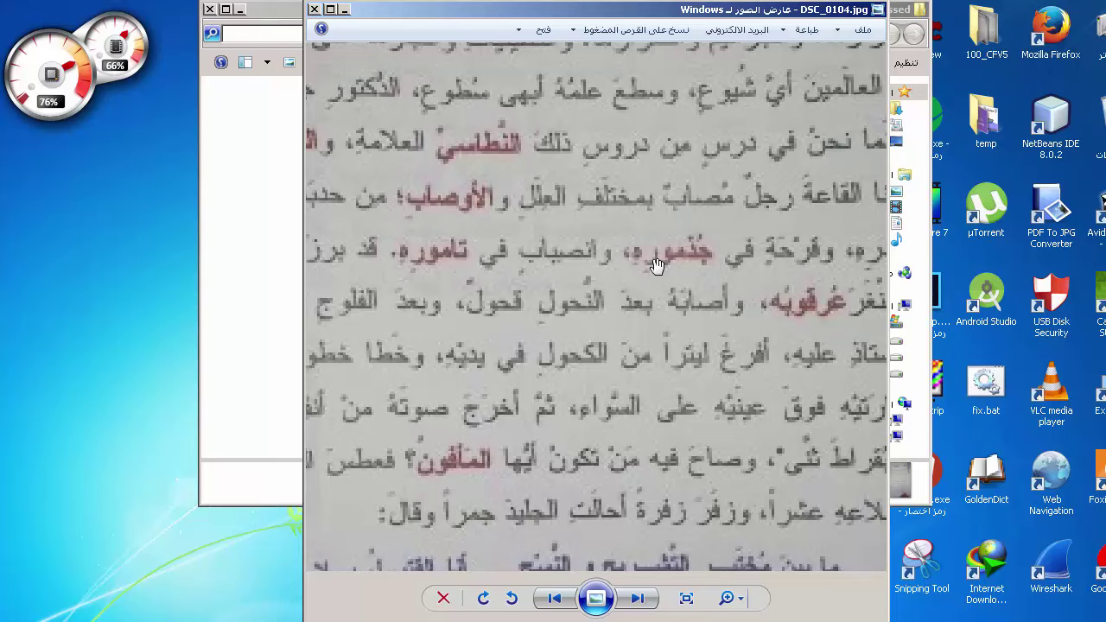
scroll(658, 263, up, 2)
scroll(644, 350, down, 3)
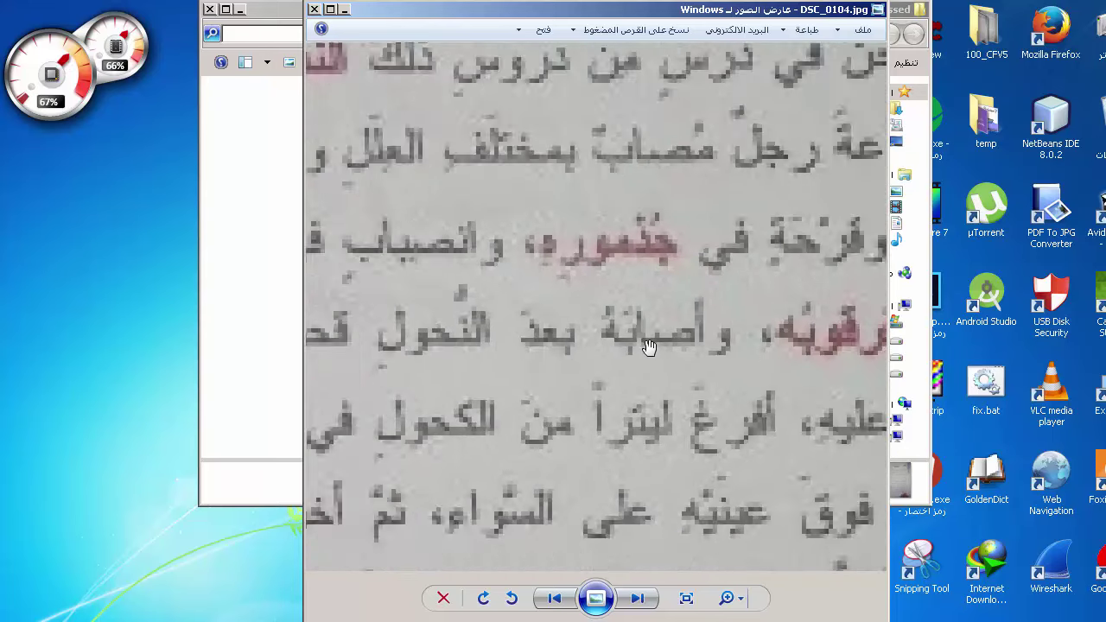
scroll(584, 294, down, 1)
scroll(570, 289, up, 1)
scroll(536, 281, down, 3)
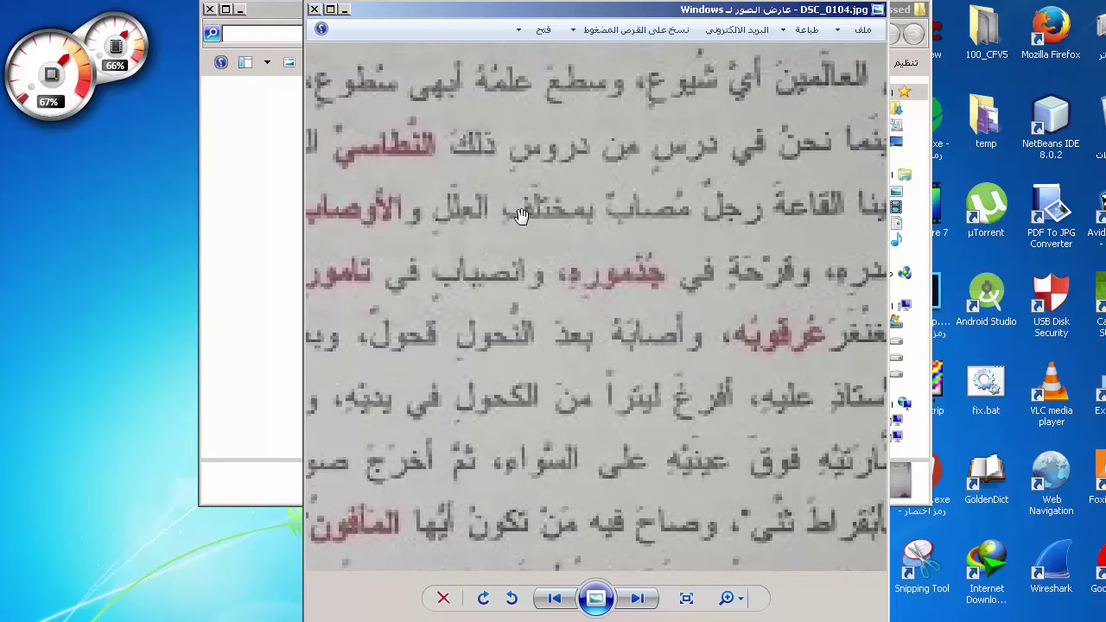
scroll(505, 272, down, 2)
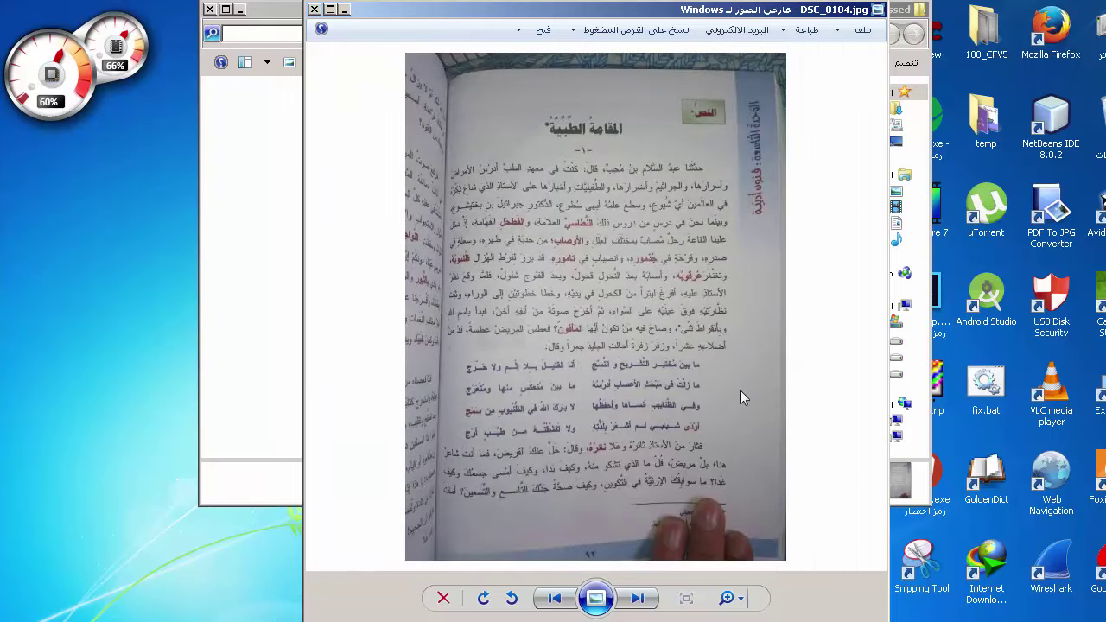
scroll(668, 285, up, 8)
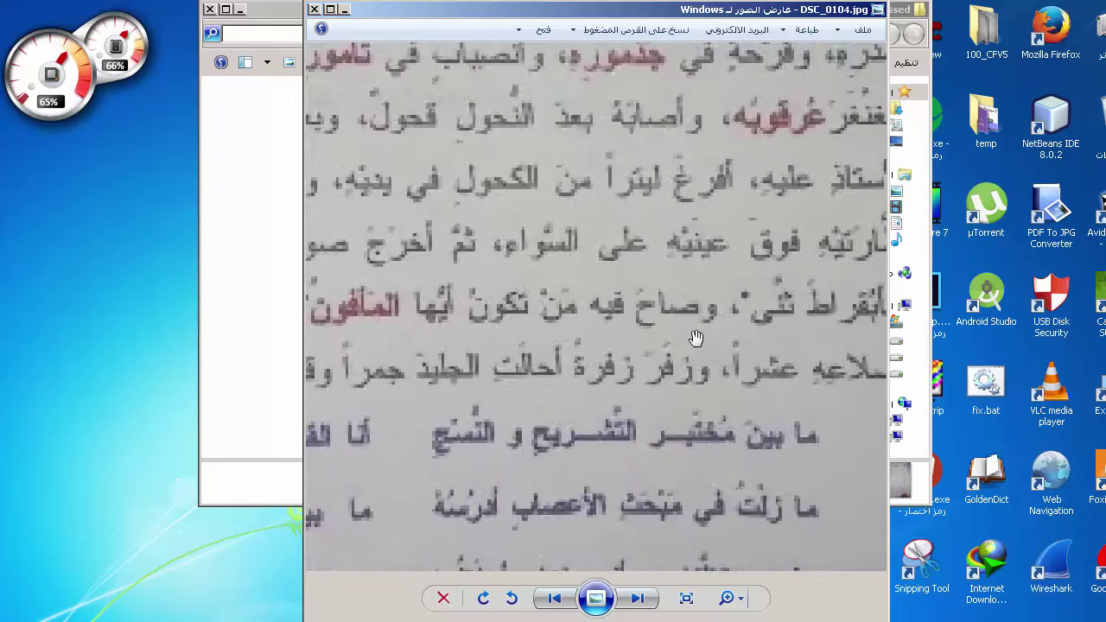
scroll(668, 285, down, 8)
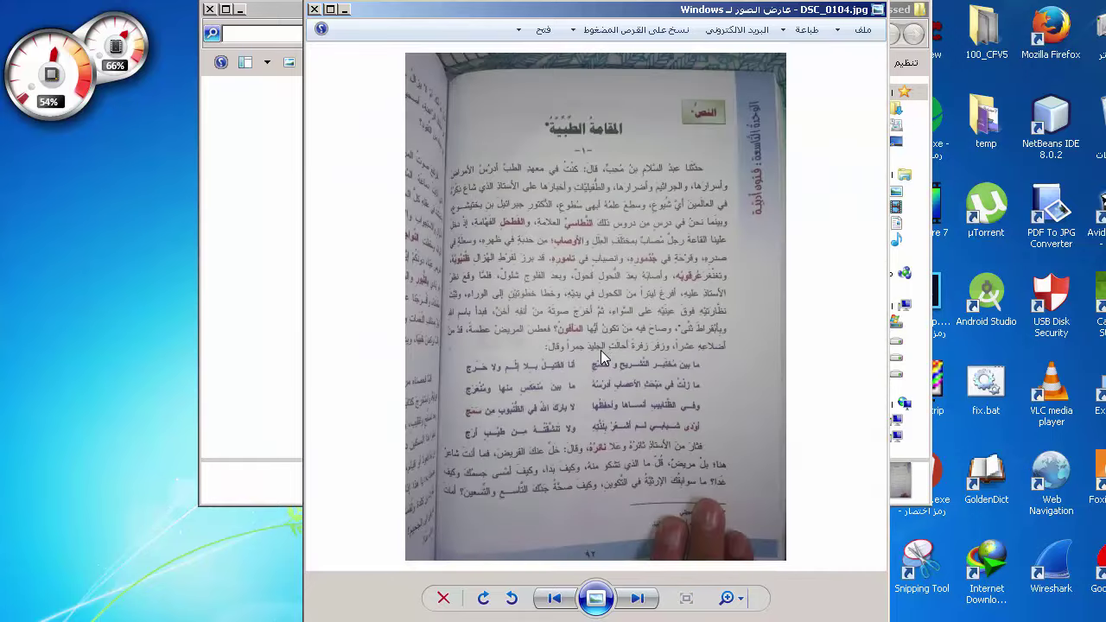
scroll(600, 350, up, 1)
scroll(578, 265, down, 1)
scroll(602, 227, up, 1)
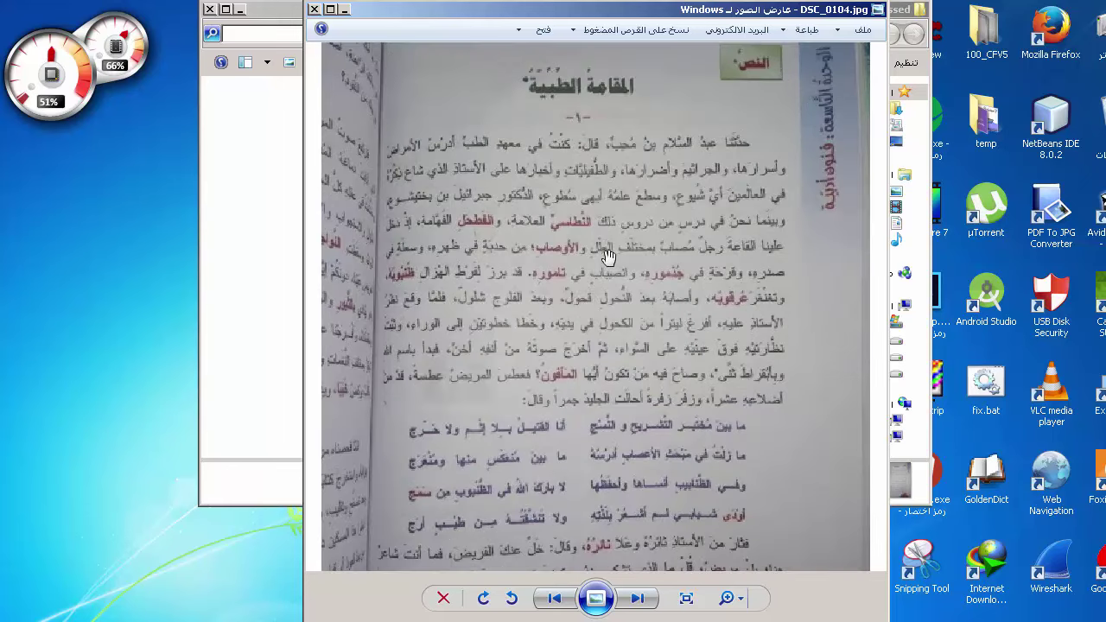
scroll(619, 281, down, 1)
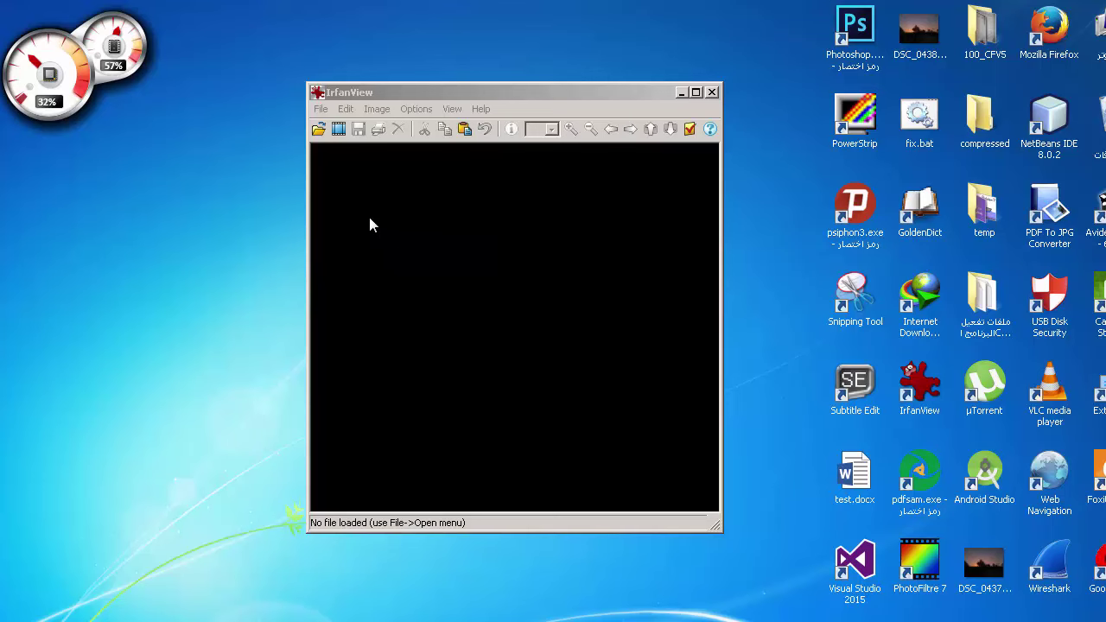
Step: Open the batch conversion and add all images from the desktop's 100_CFV5 folder, including its subdirectories
click(321, 108)
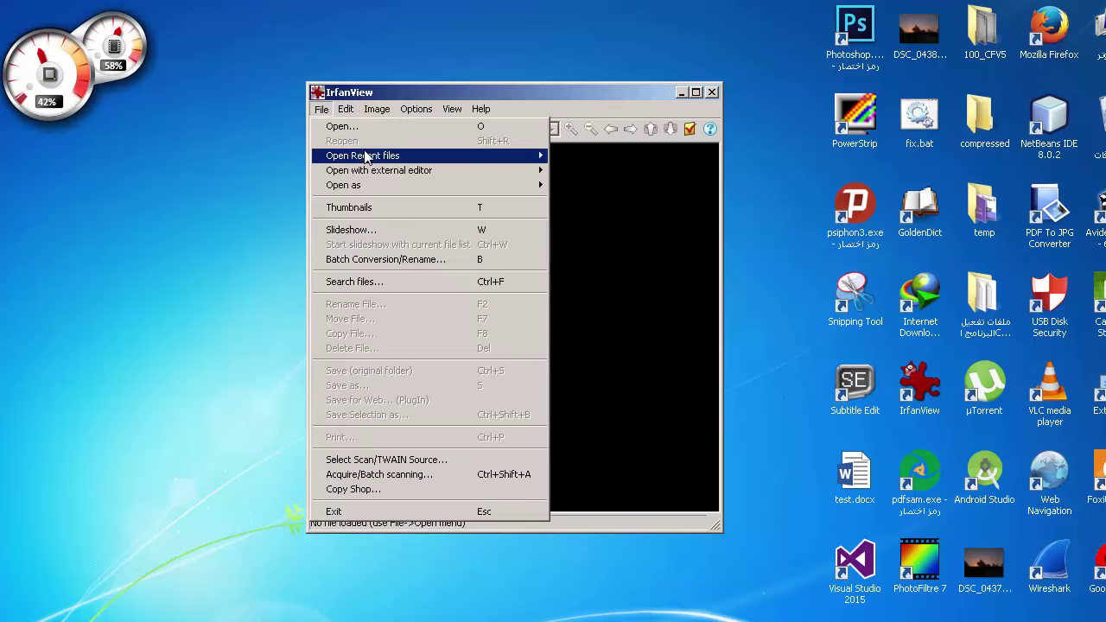
mouse_move(366, 152)
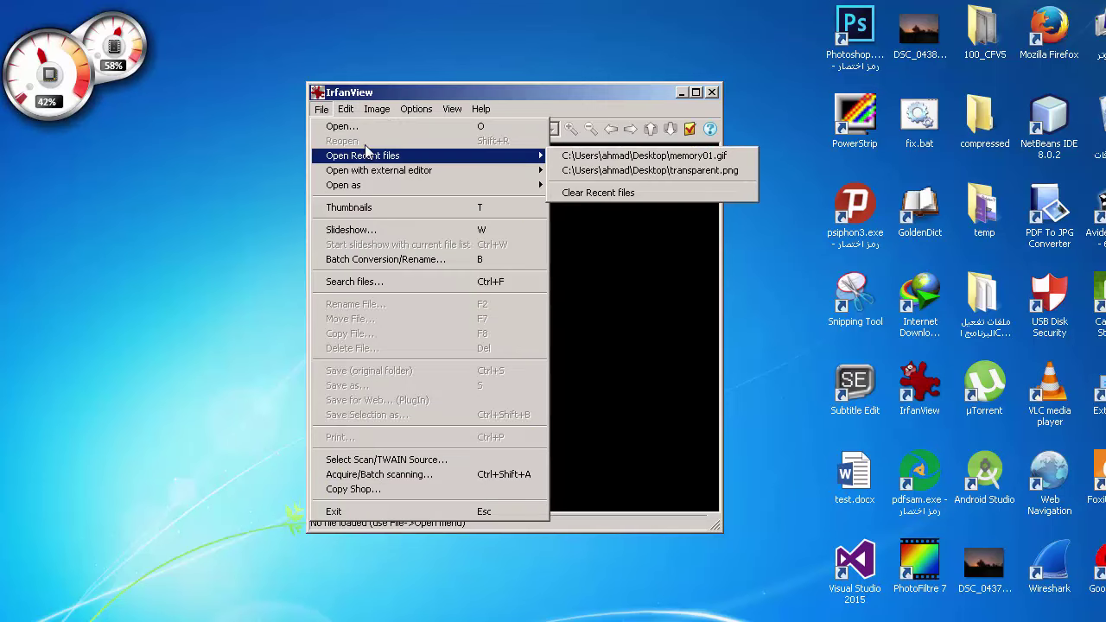
click(471, 260)
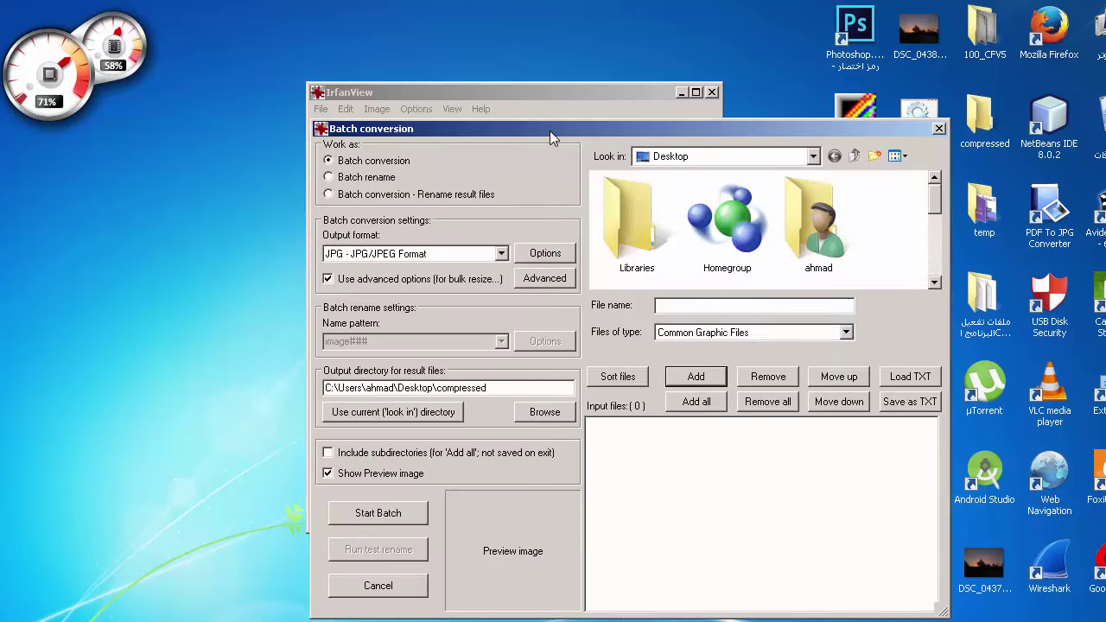
drag(529, 127, 471, 75)
drag(876, 156, 878, 190)
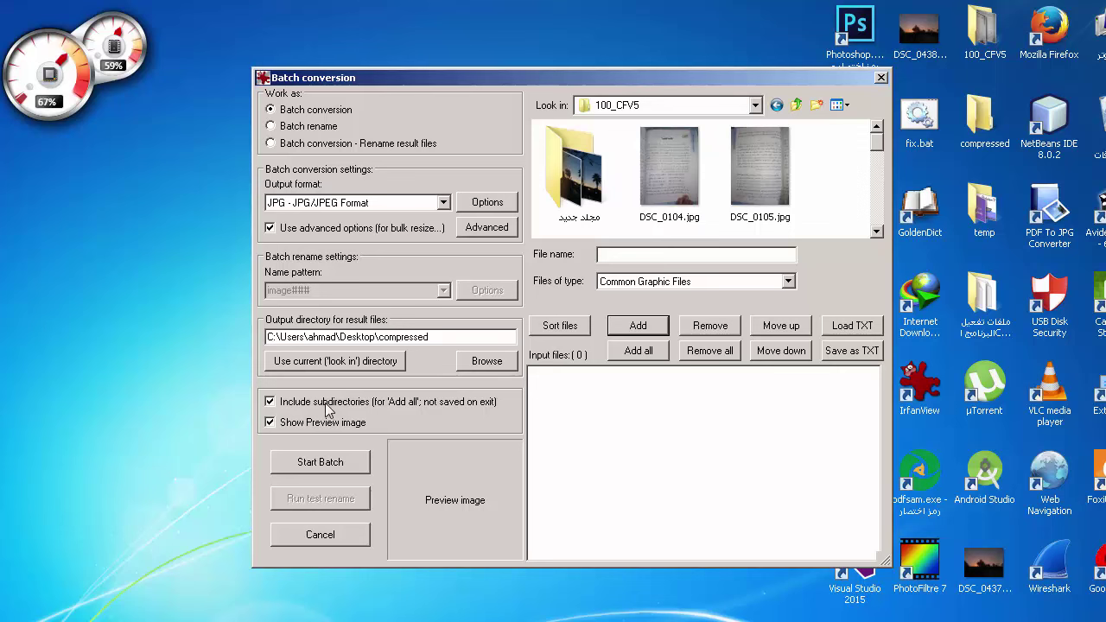
click(642, 352)
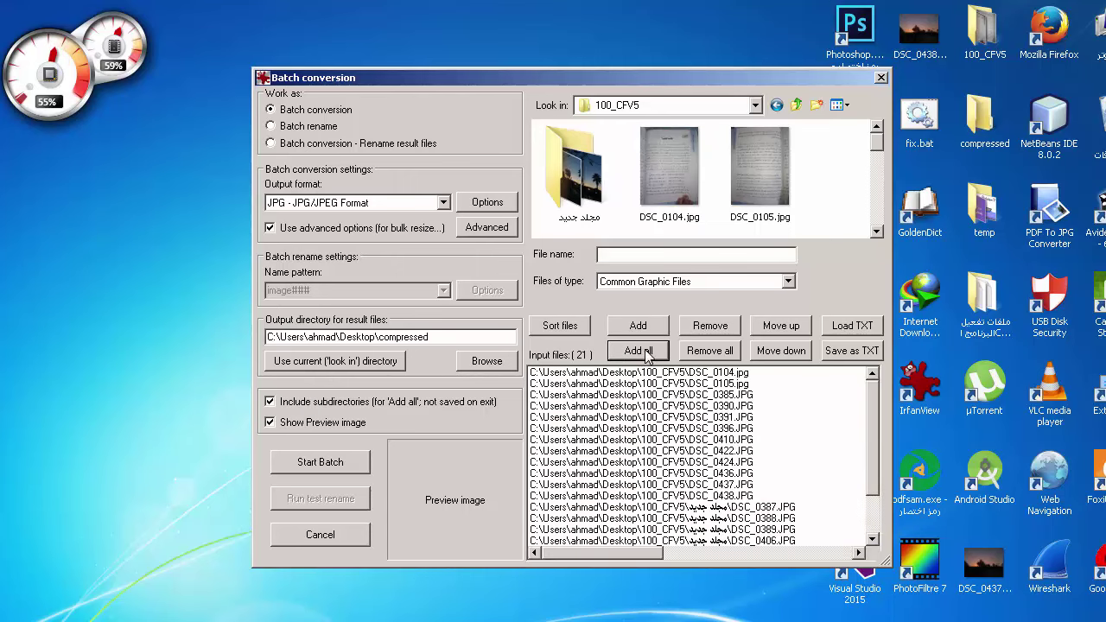
Step: Keep the advanced options enabled and set the bulk resize to 75 percent of the original size
click(270, 228)
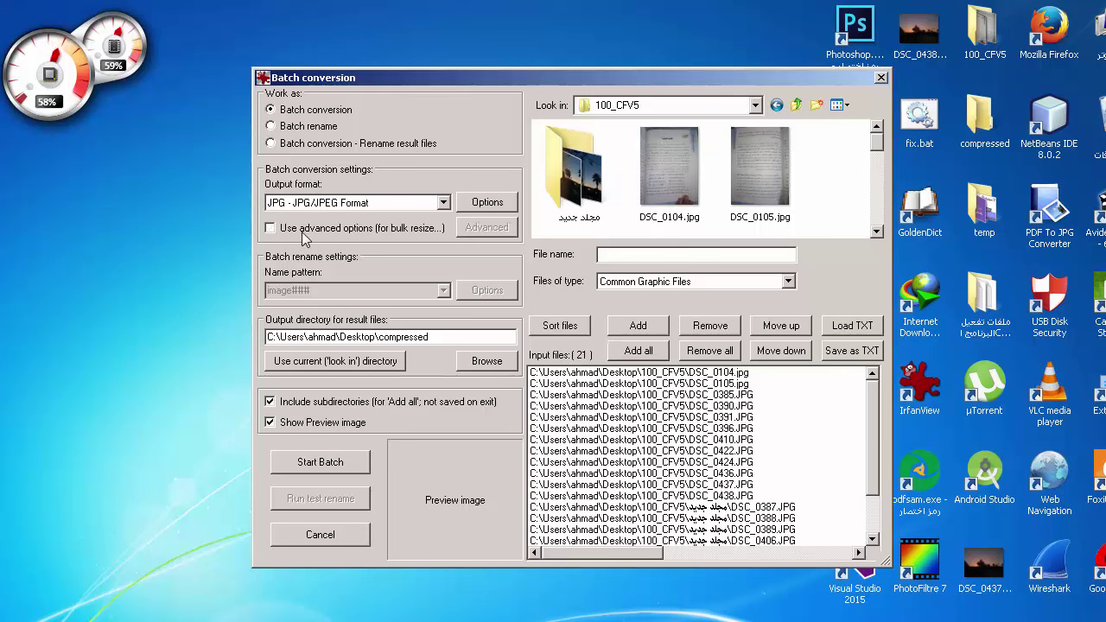
click(270, 228)
click(492, 230)
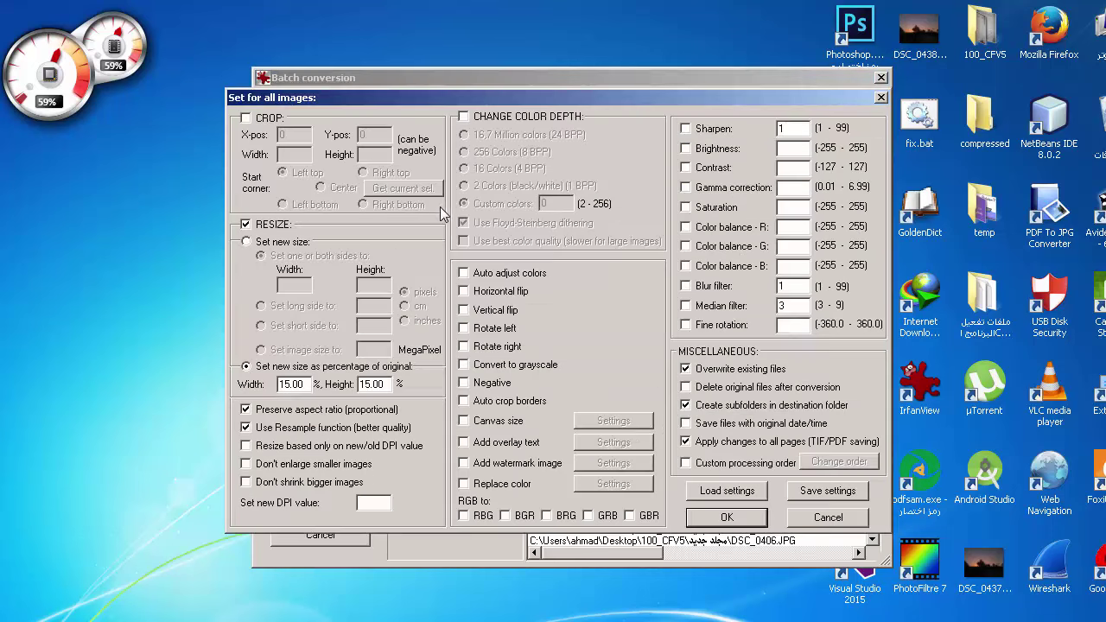
double_click(299, 389)
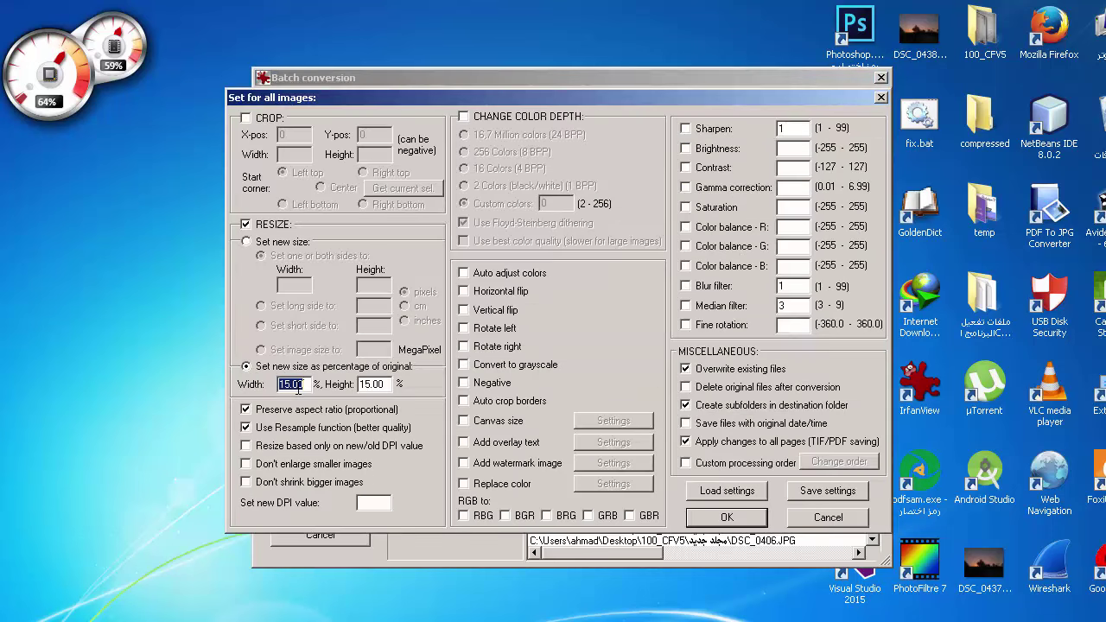
text(75)
click(740, 522)
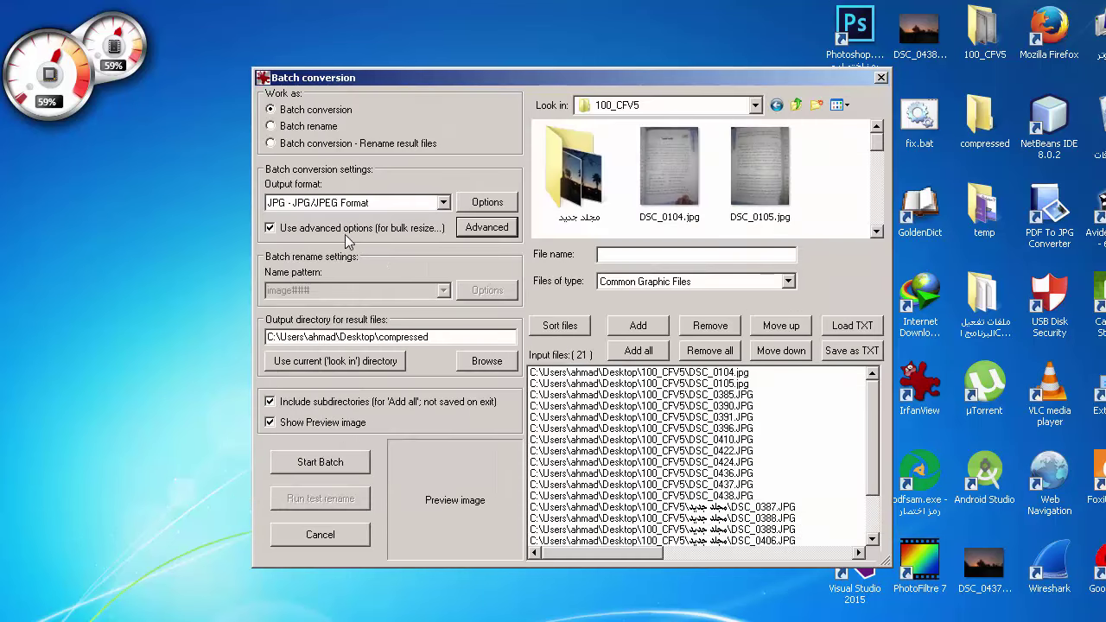
Step: Set the JPG output's save quality to 75 and accept the format options
click(486, 202)
drag(616, 177, 613, 174)
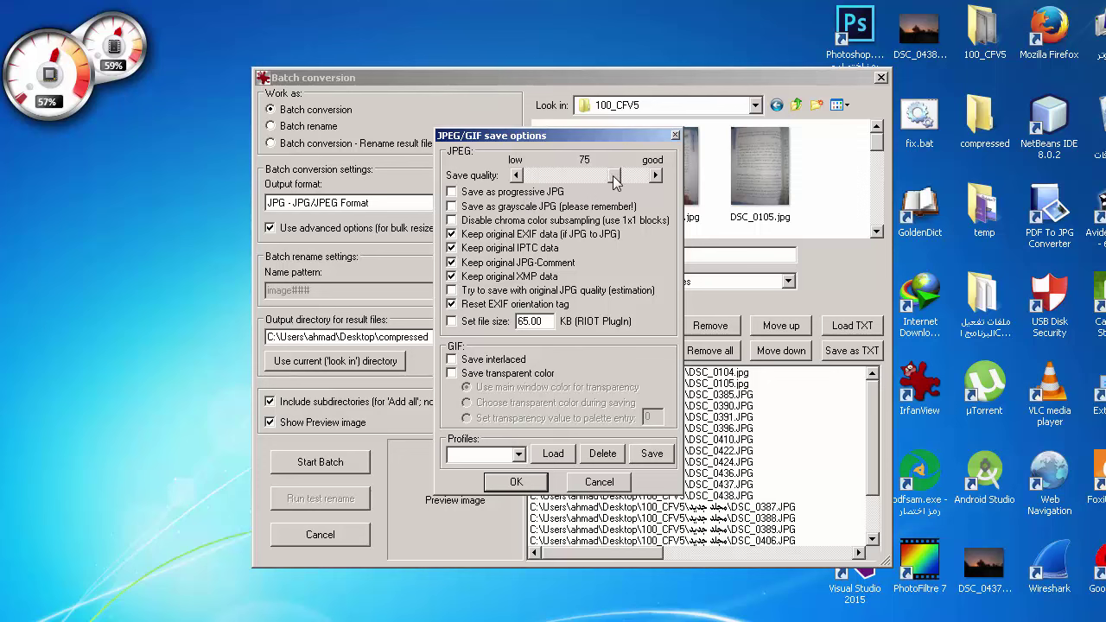
click(519, 483)
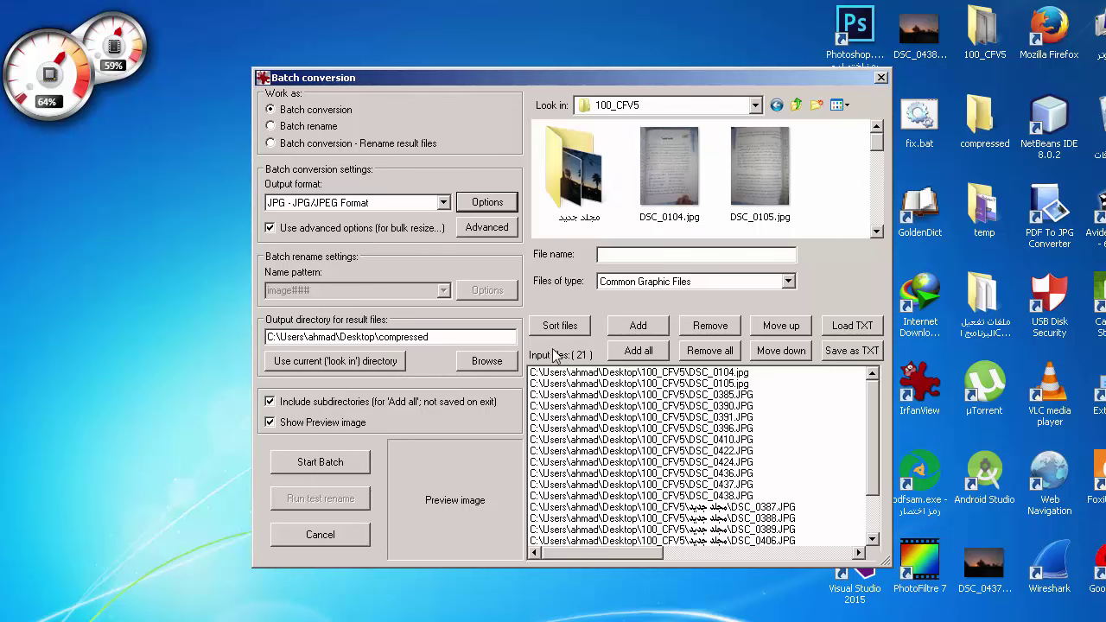
Step: Check that subfolders are created in the destination folder, run the batch conversion, and exit the batch once it completes
click(486, 232)
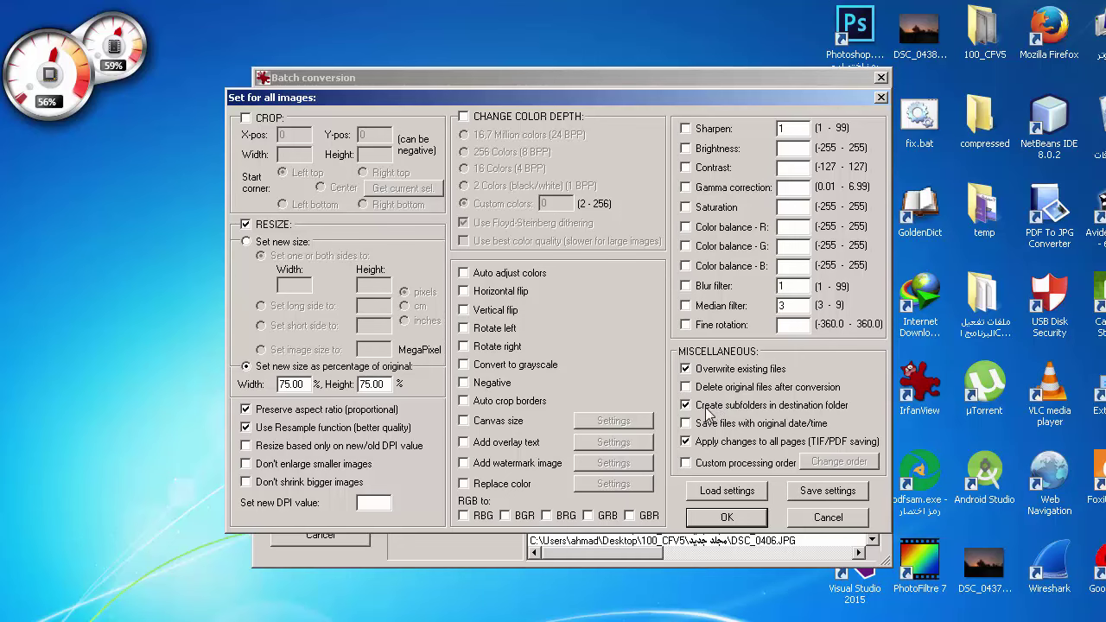
click(738, 518)
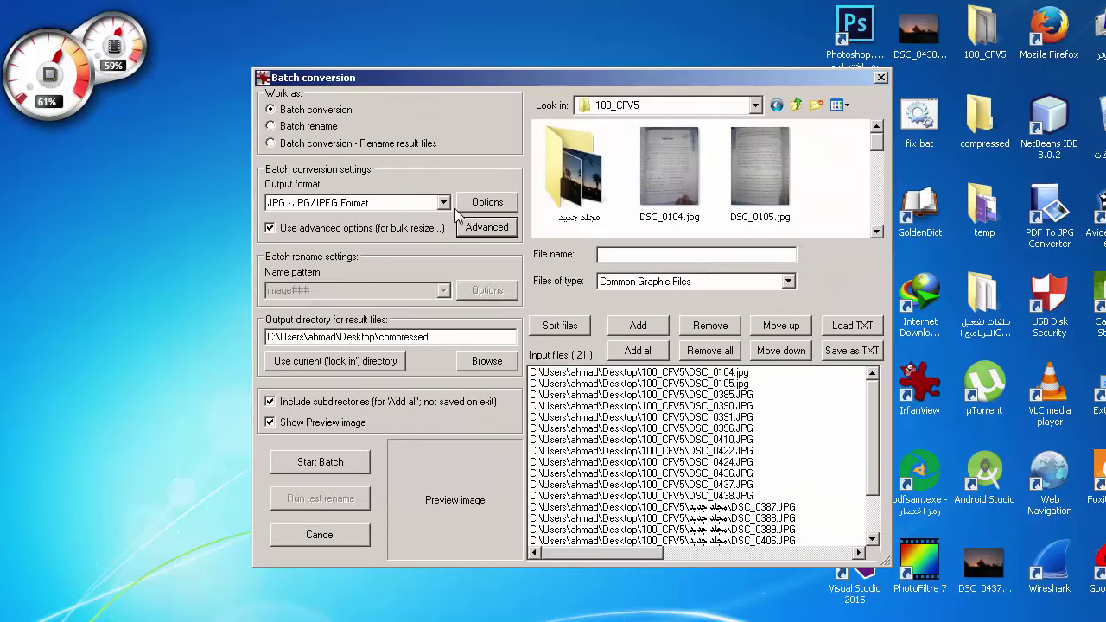
click(335, 459)
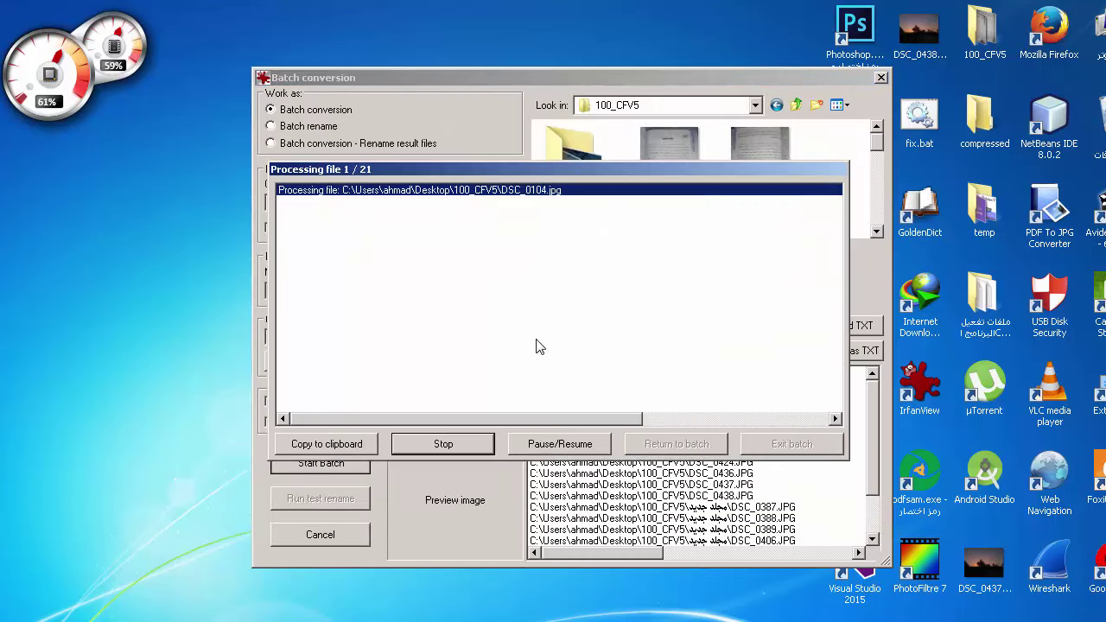
mouse_move(1016, 560)
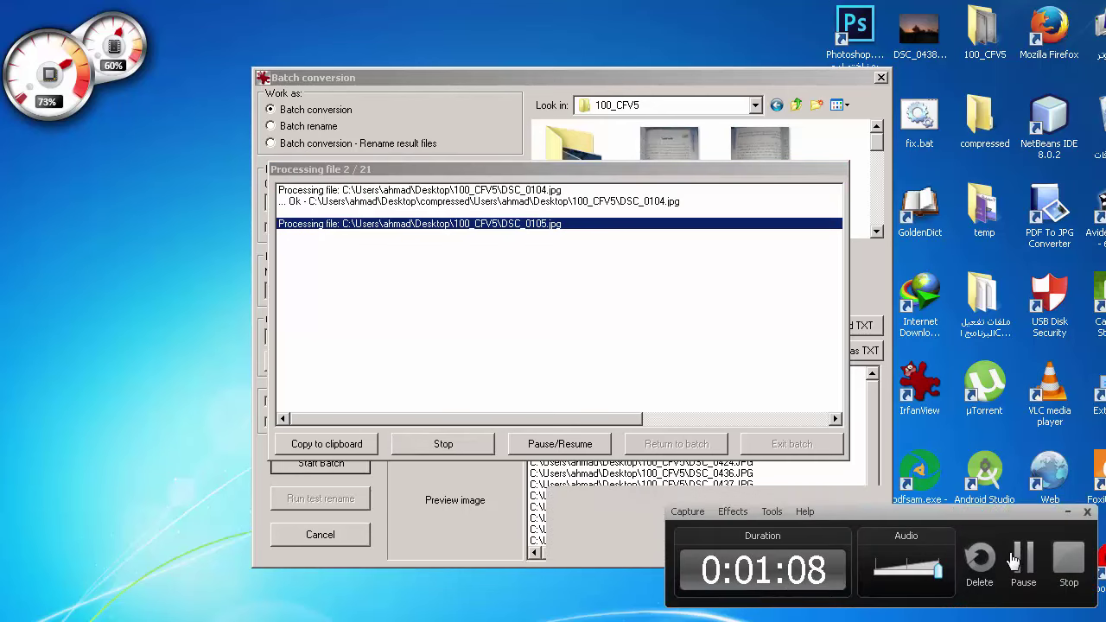
click(1023, 560)
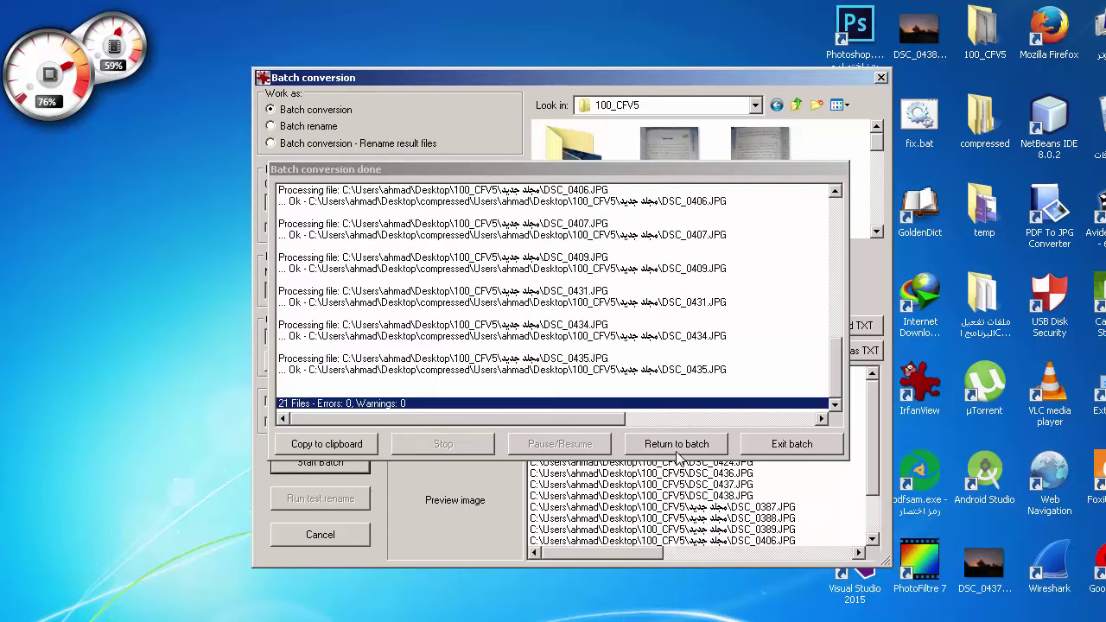
click(784, 444)
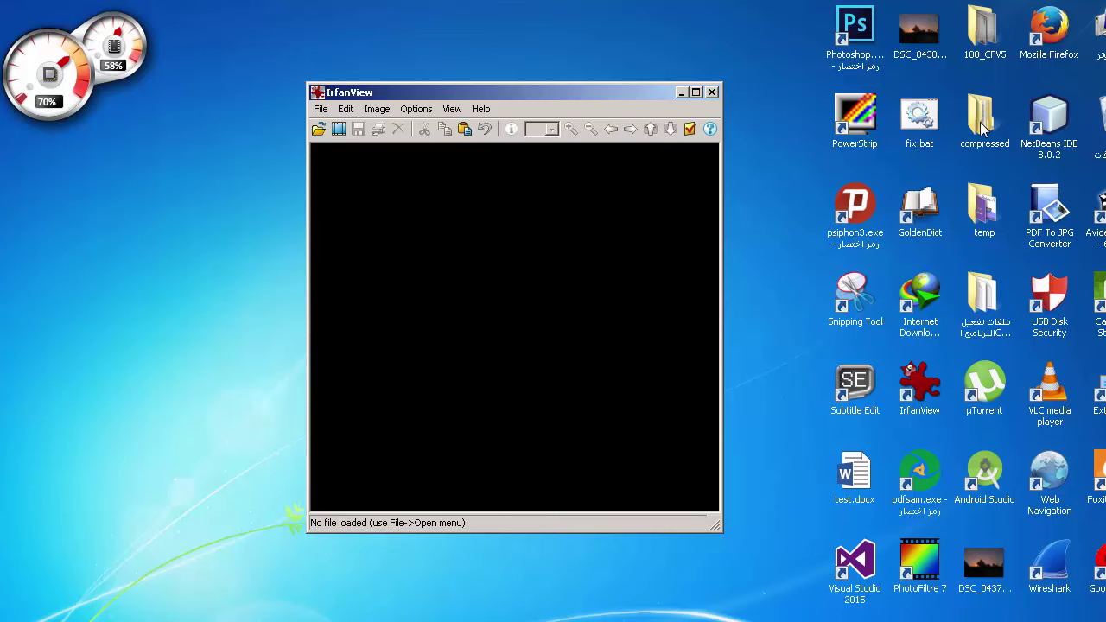
Step: Browse the compressed folder's nested output down to 100_CFV5 and look inside its subfolder
double_click(983, 128)
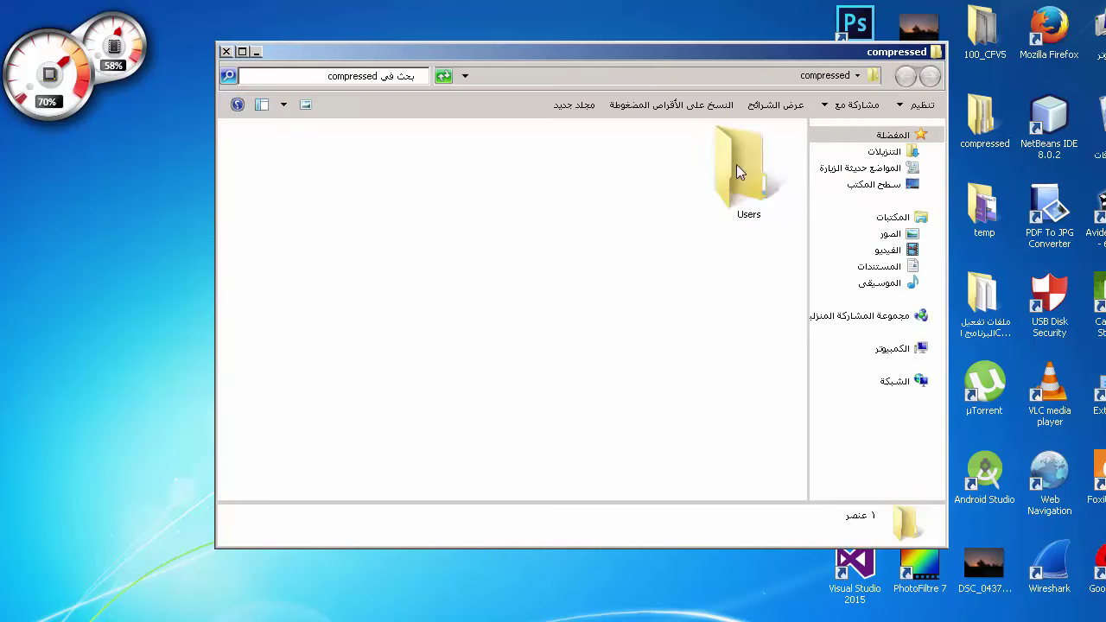
click(746, 163)
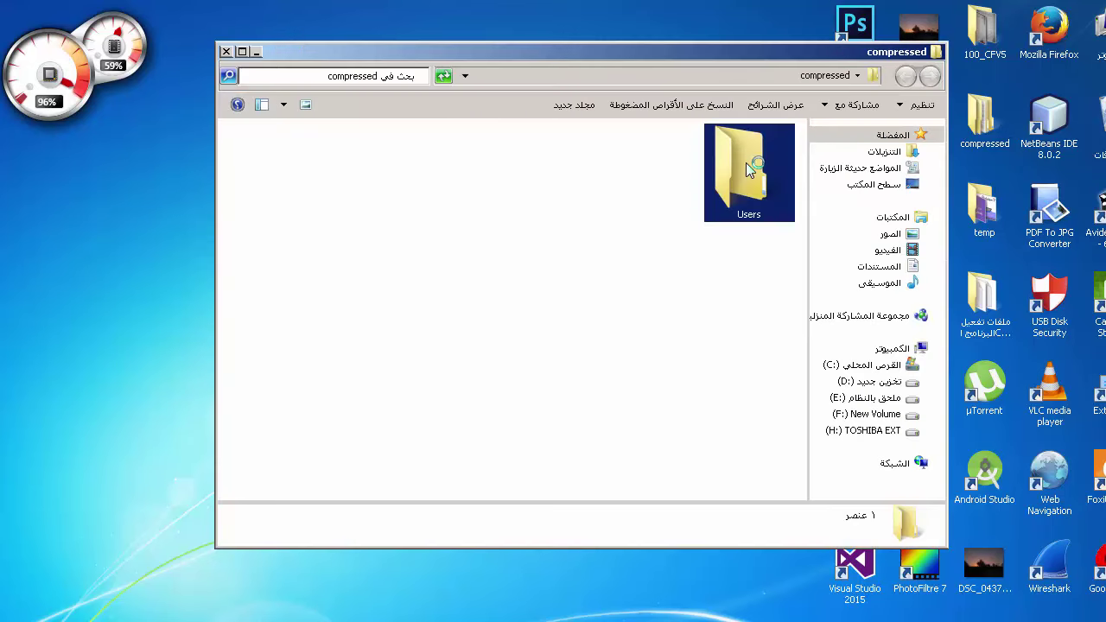
double_click(748, 169)
double_click(764, 153)
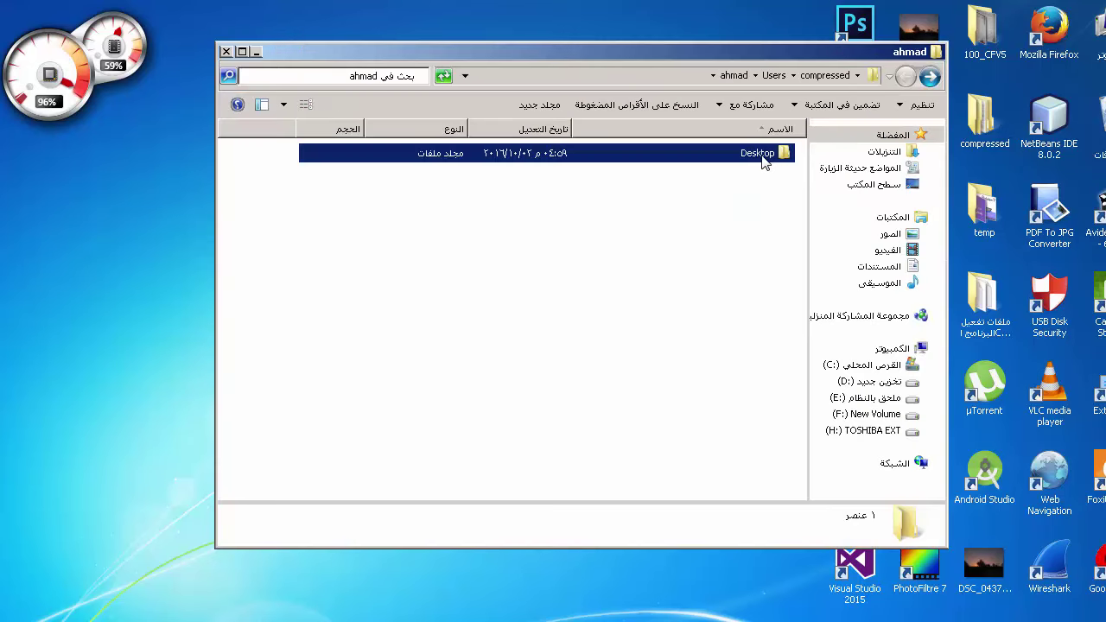
double_click(764, 154)
double_click(761, 154)
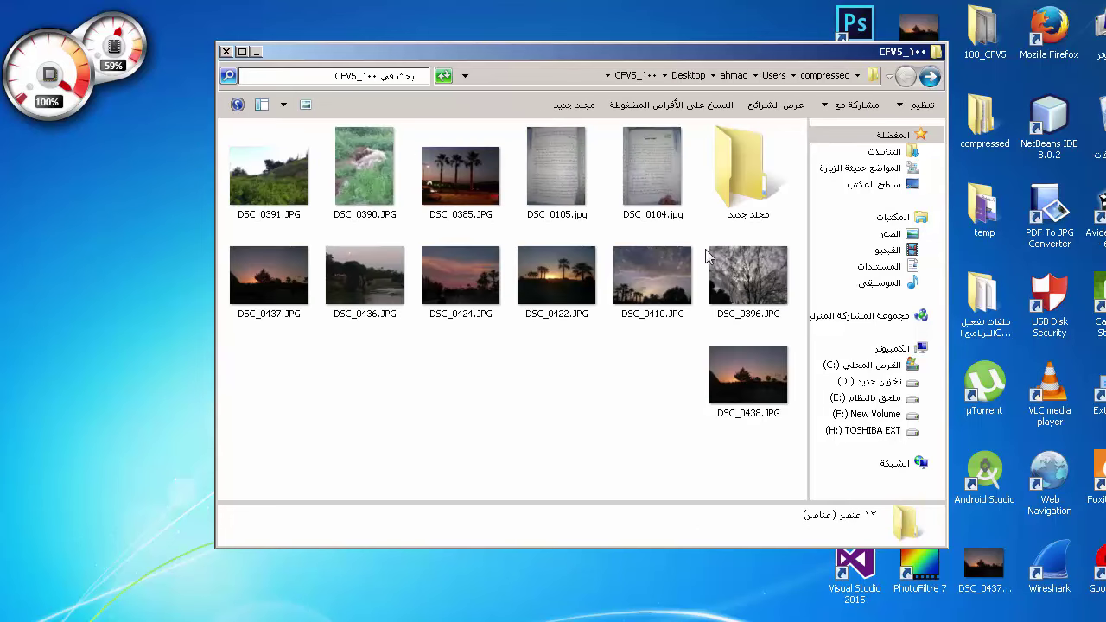
click(748, 192)
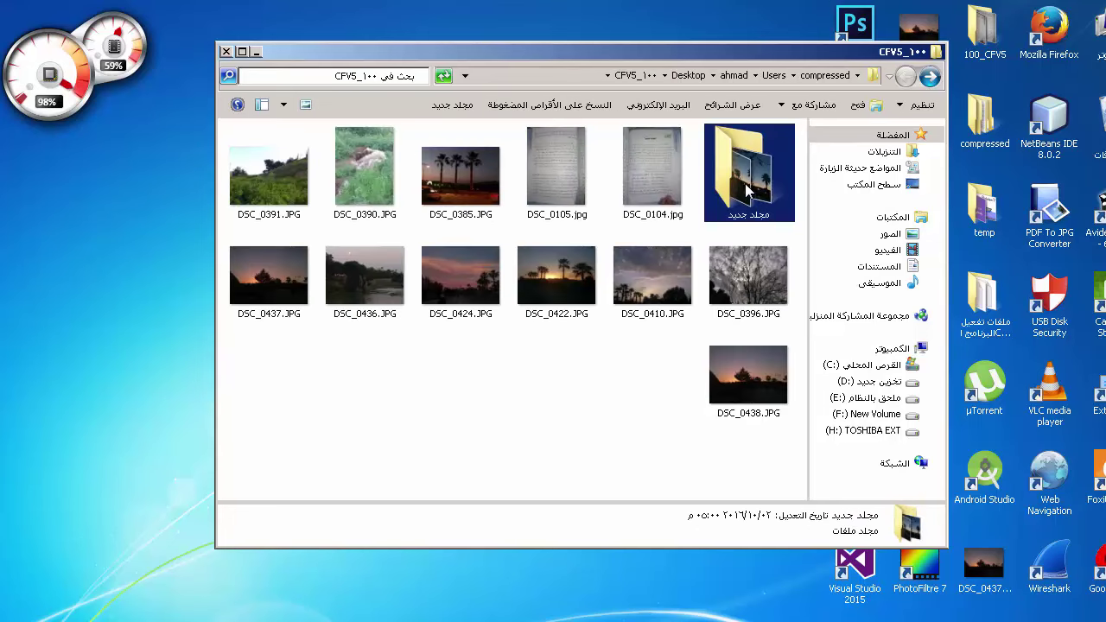
key(Return)
key(BackSpace)
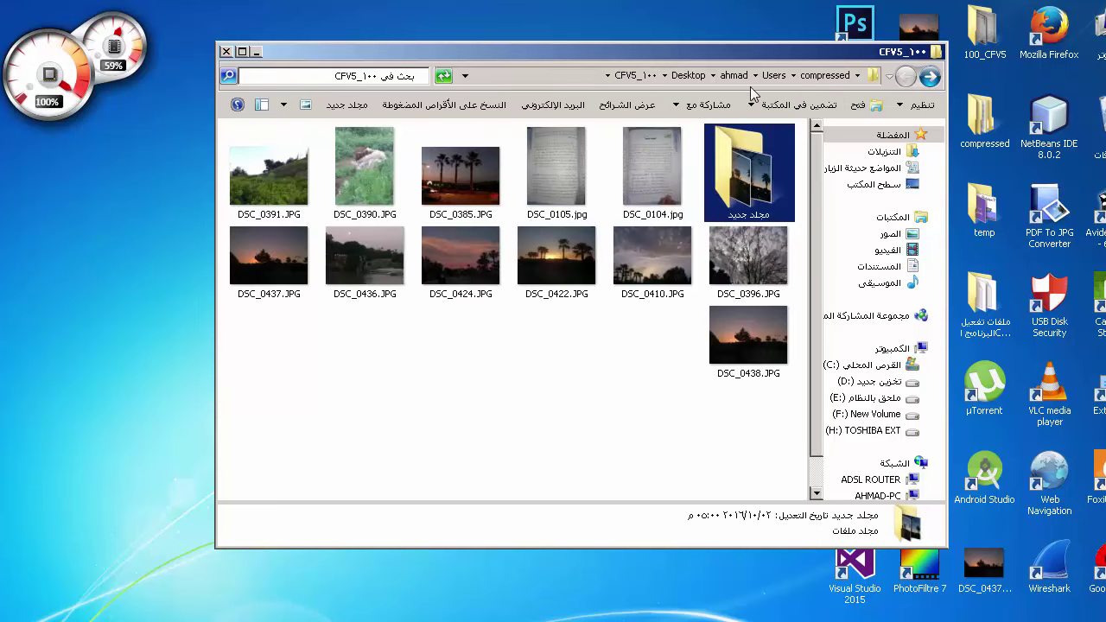
Step: Compare the total size of the compressed 100_CFV5 folder with the original on the desktop through their properties
click(683, 76)
right_click(763, 161)
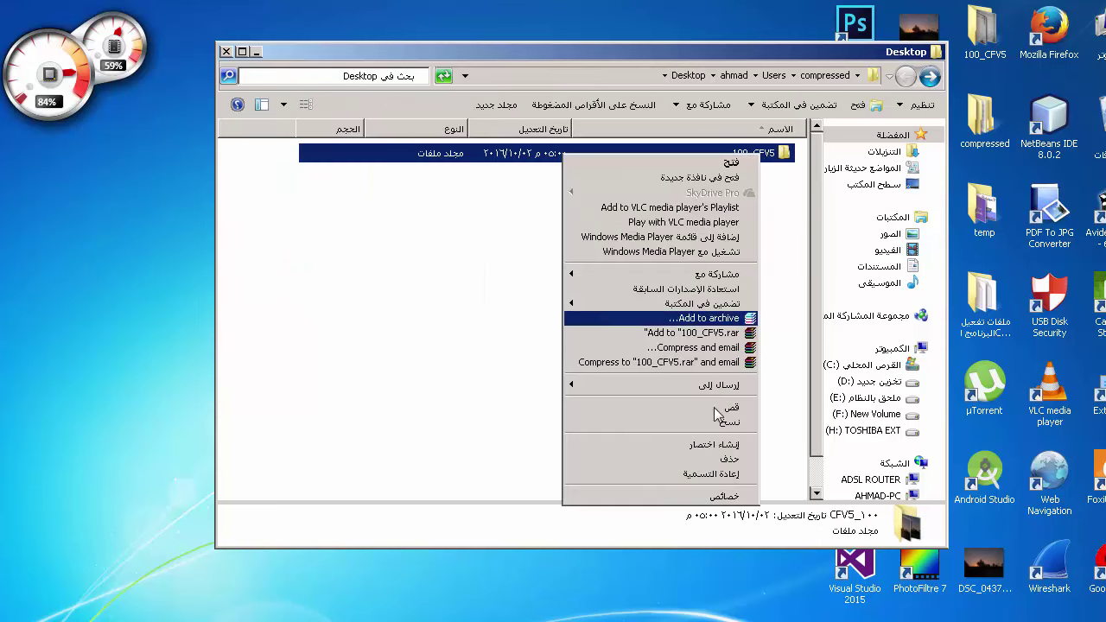
click(712, 499)
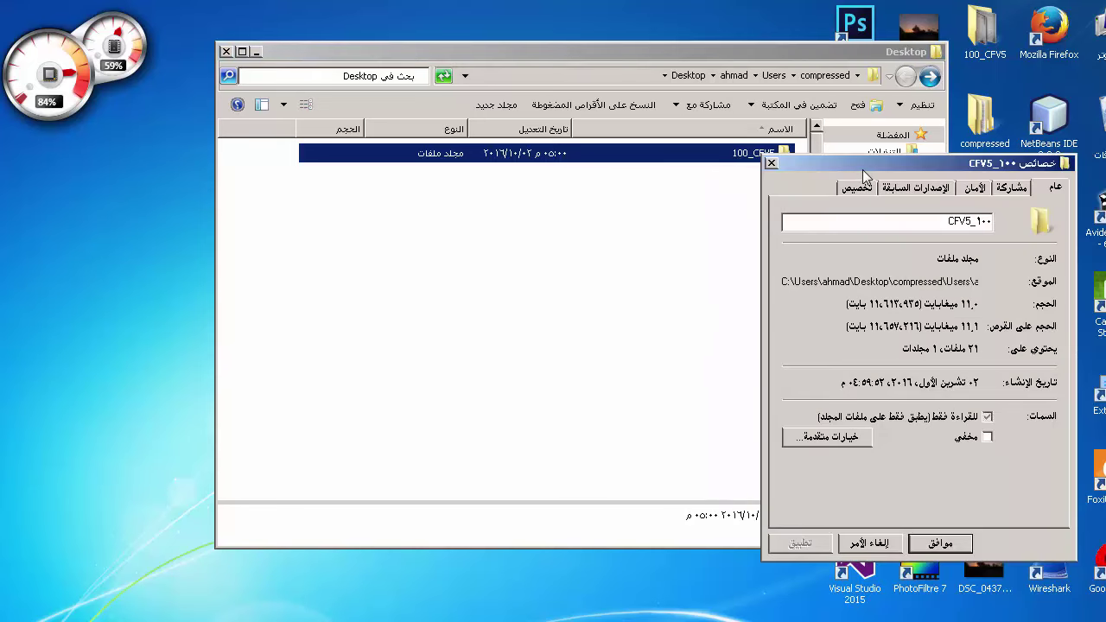
drag(760, 182, 677, 175)
click(671, 163)
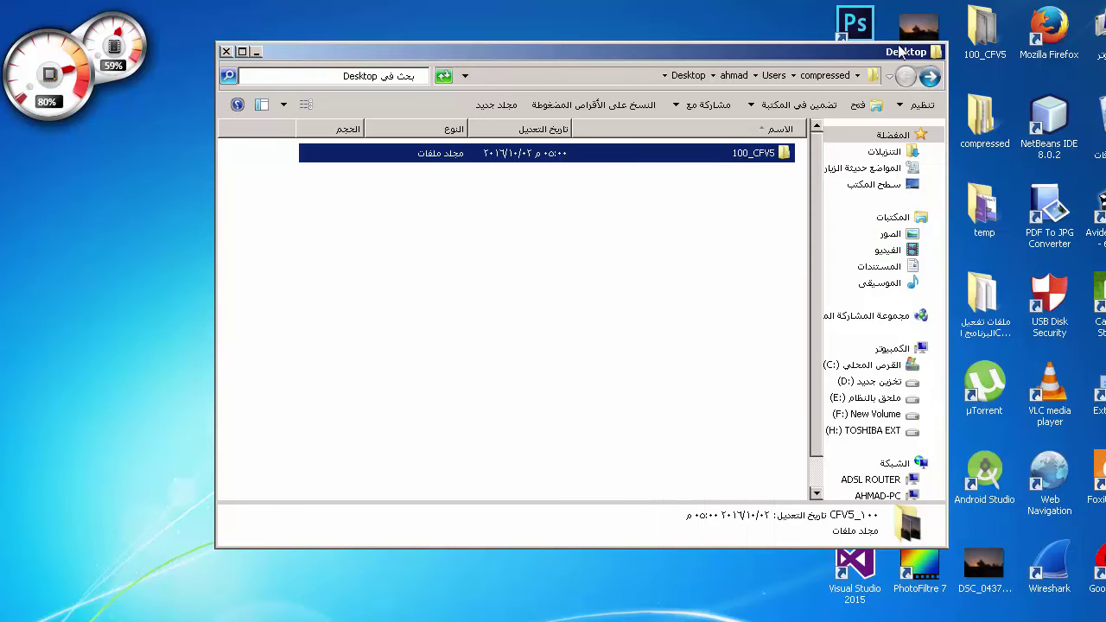
right_click(986, 44)
click(889, 367)
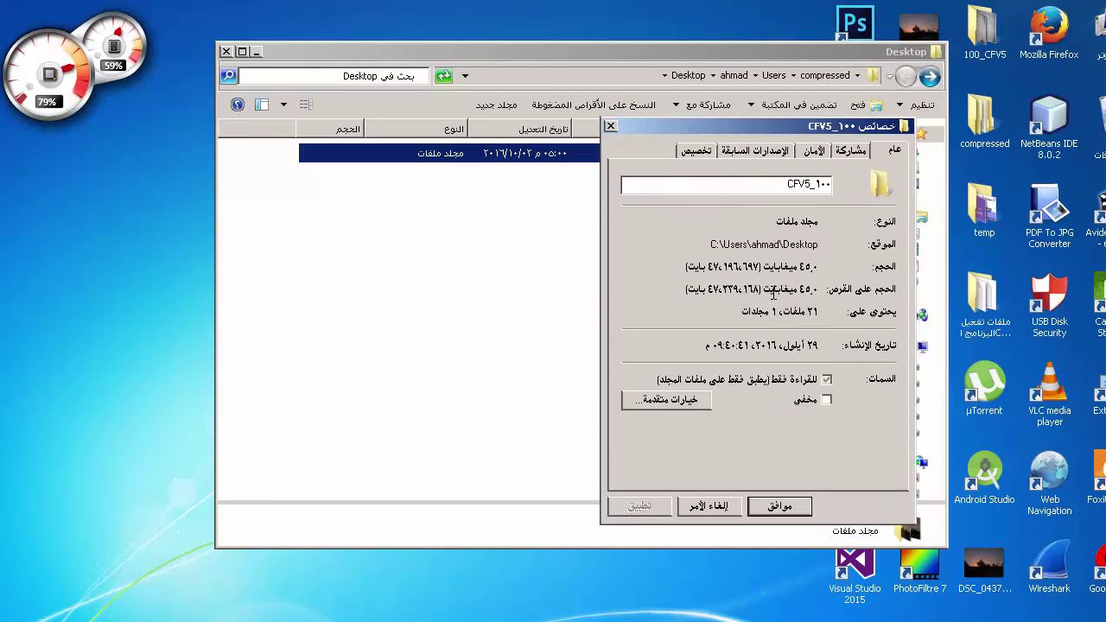
click(779, 507)
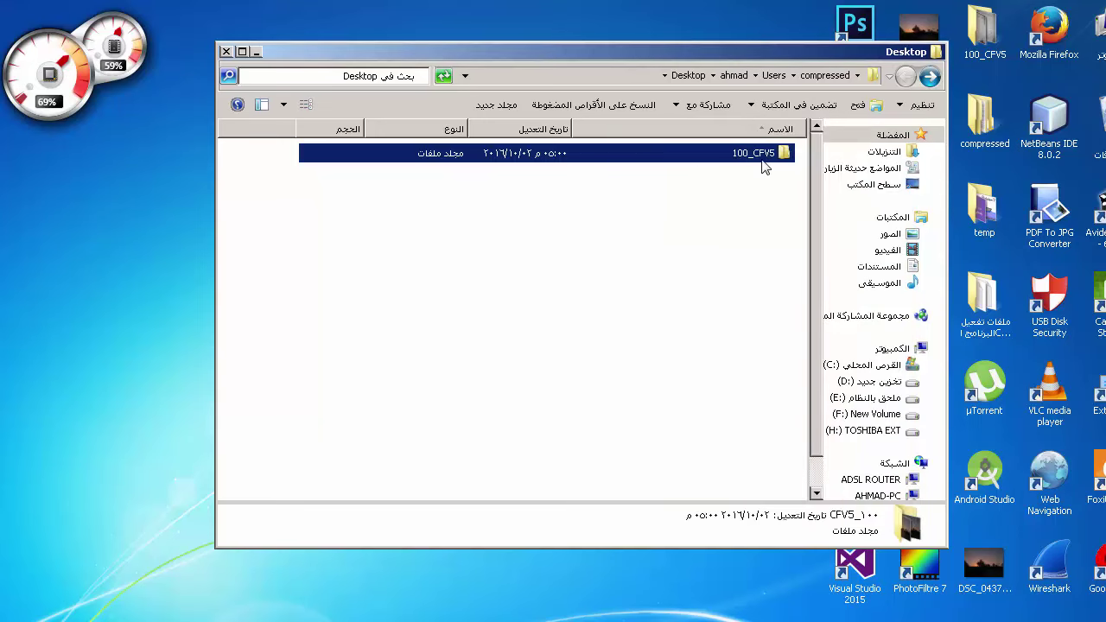
Step: Open DSC_0105.jpg from the compressed 100_CFV5 folder and examine its quality and that of the following photos at close zoom, closing the viewer when finished
key(Return)
click(564, 188)
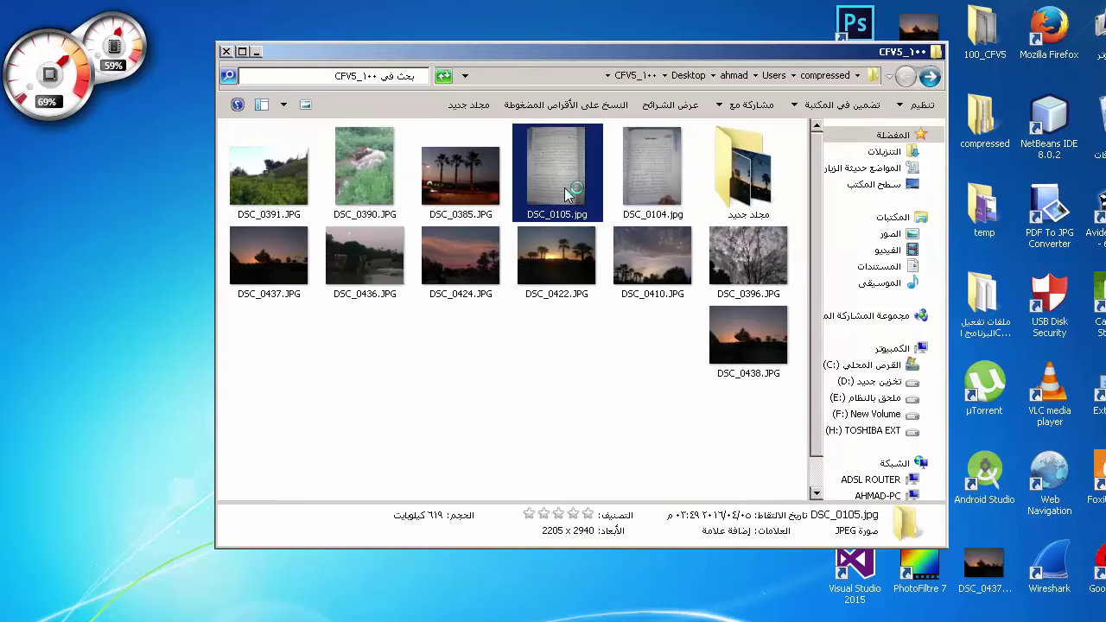
key(Return)
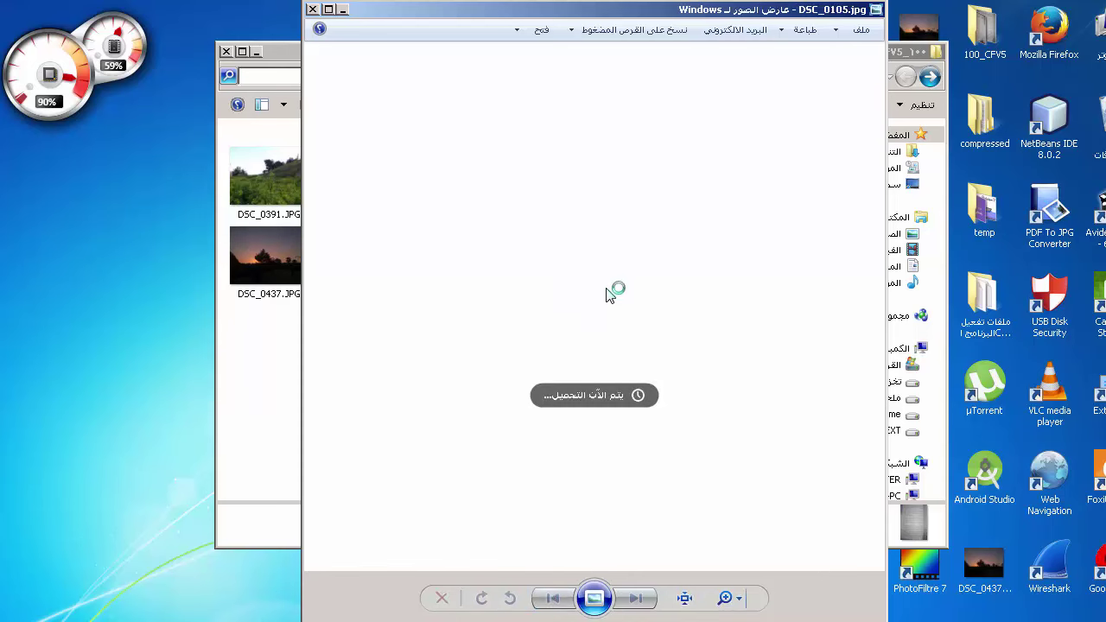
scroll(601, 295, up, 3)
scroll(601, 295, down, 3)
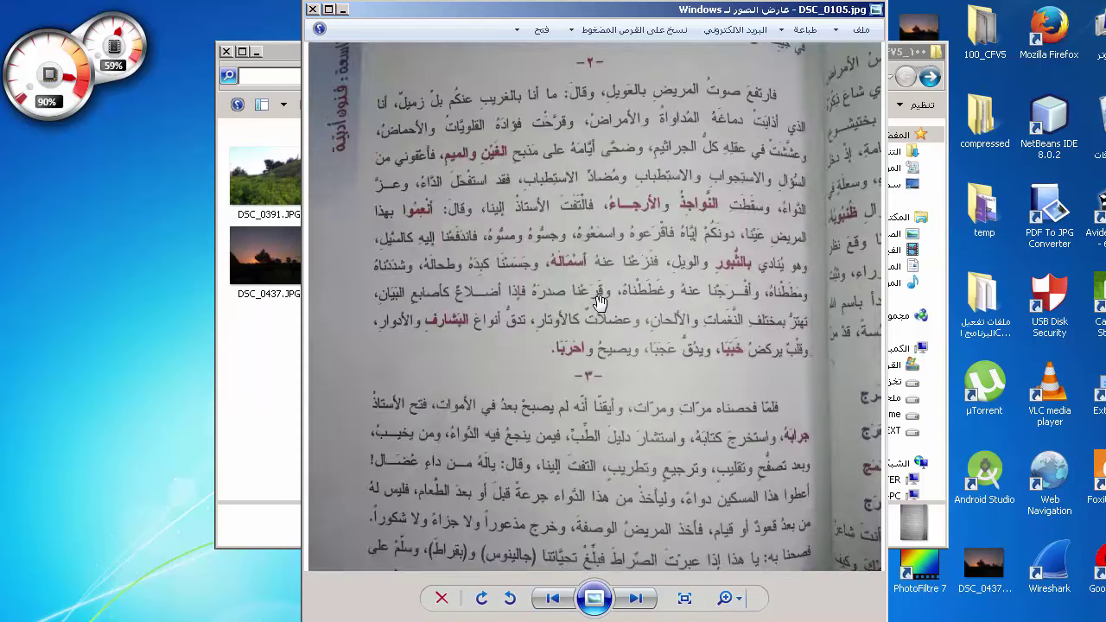
key(Right)
scroll(601, 303, up, 3)
scroll(600, 302, down, 2)
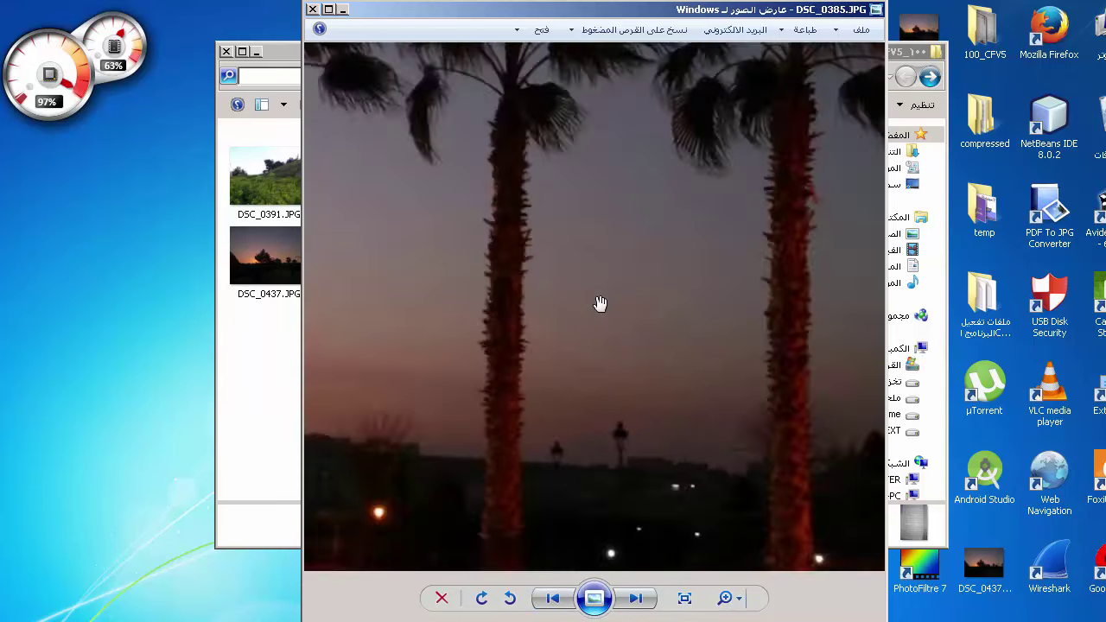
key(Right)
scroll(601, 303, down, 1)
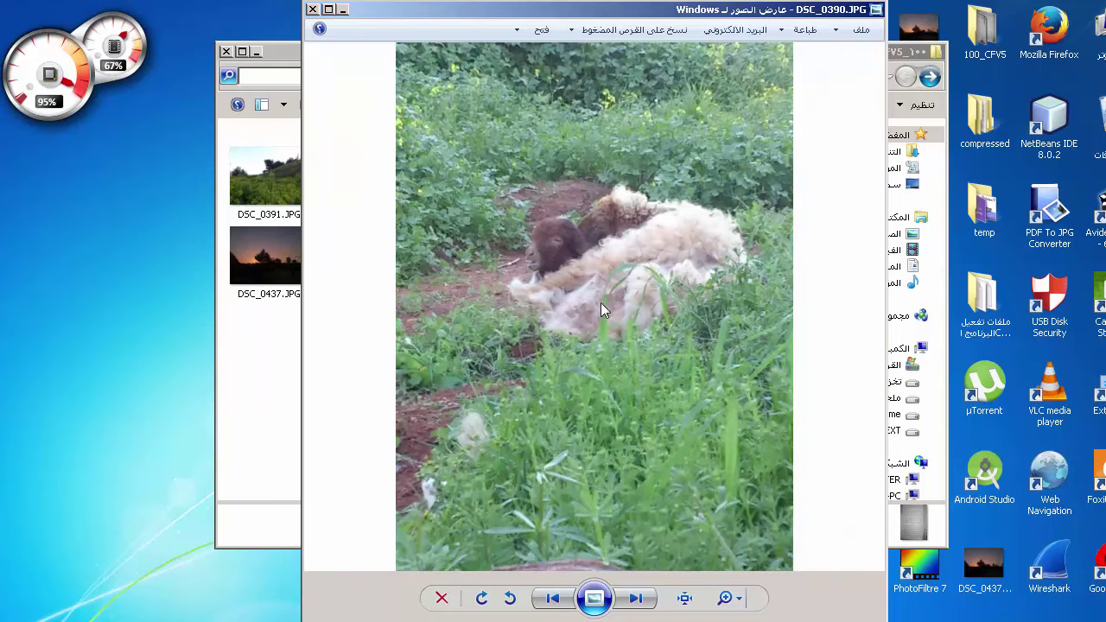
click(312, 9)
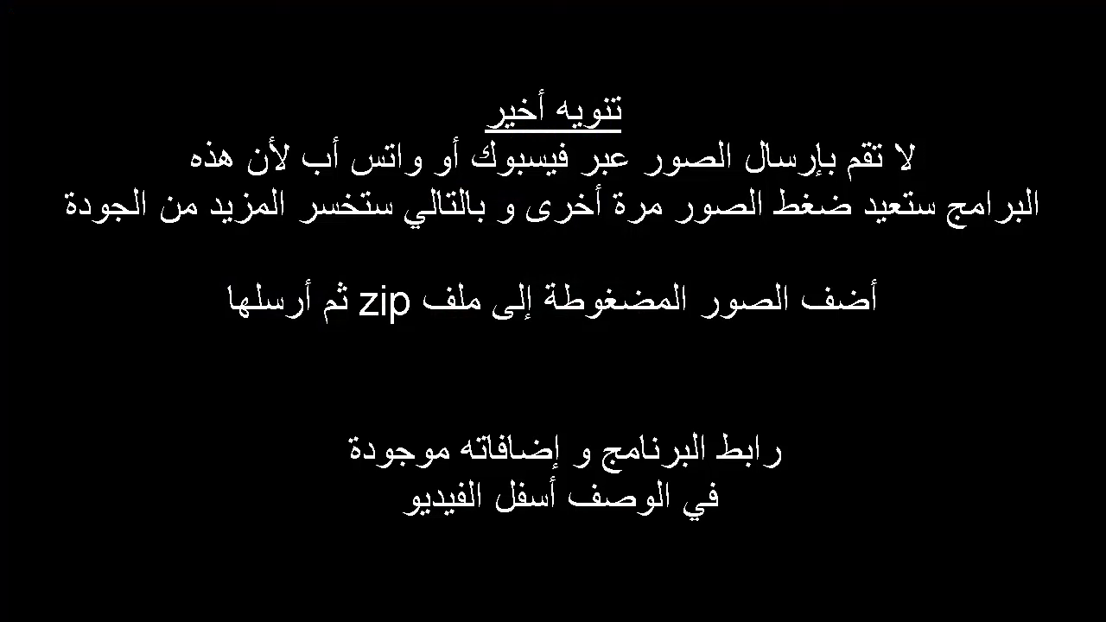